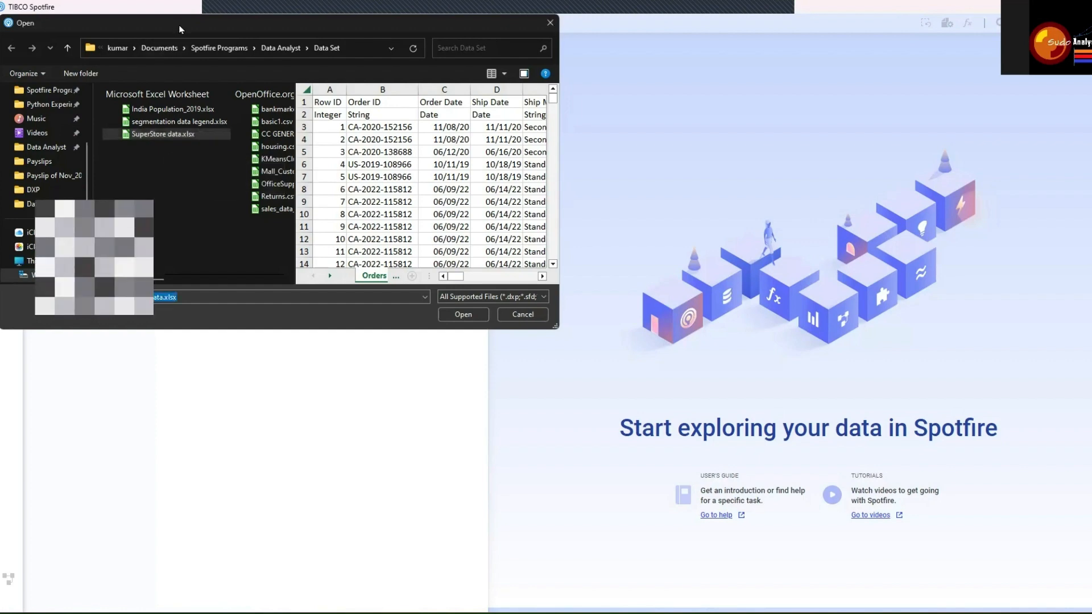
Dismiss the file selection dialog and examine the available data source connectors and the other data loading options
left_click_drag(180, 29, 387, 134)
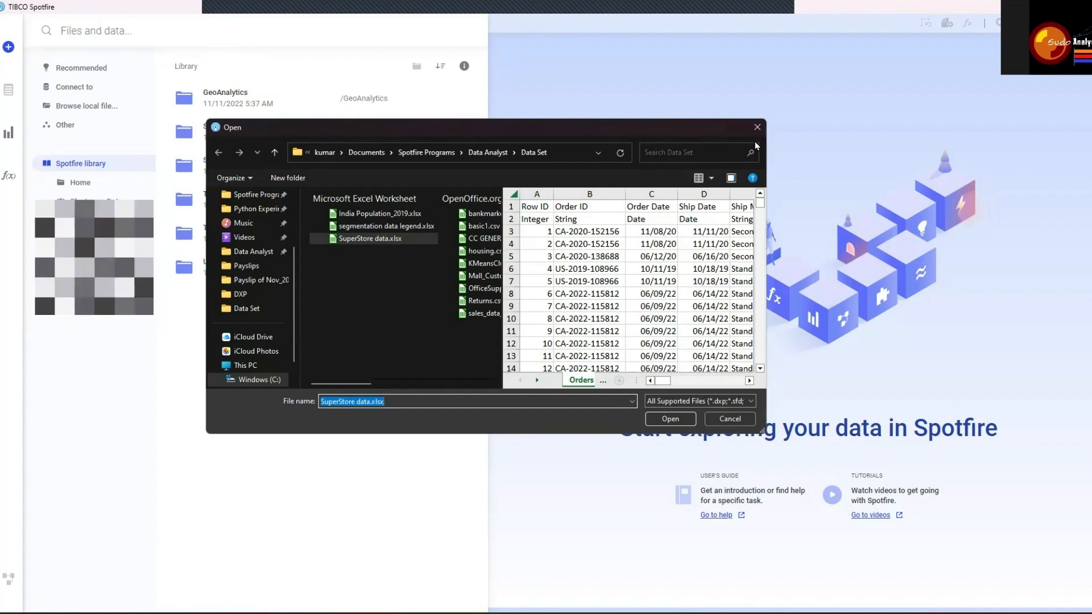
left_click(757, 127)
left_click(85, 90)
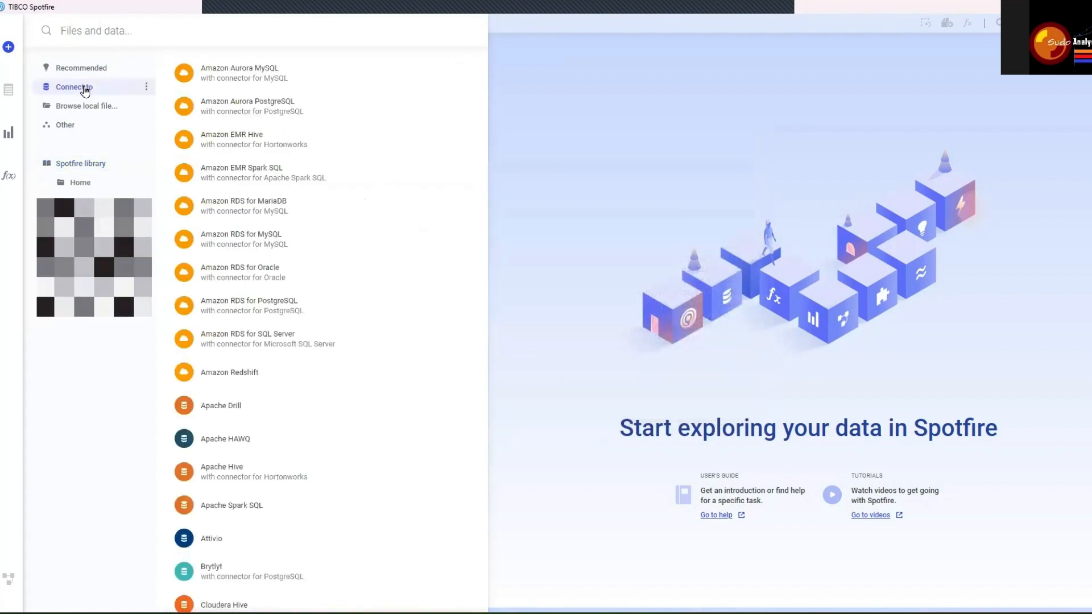
scroll(237, 161, "down", 5)
scroll(237, 161, "down", 3)
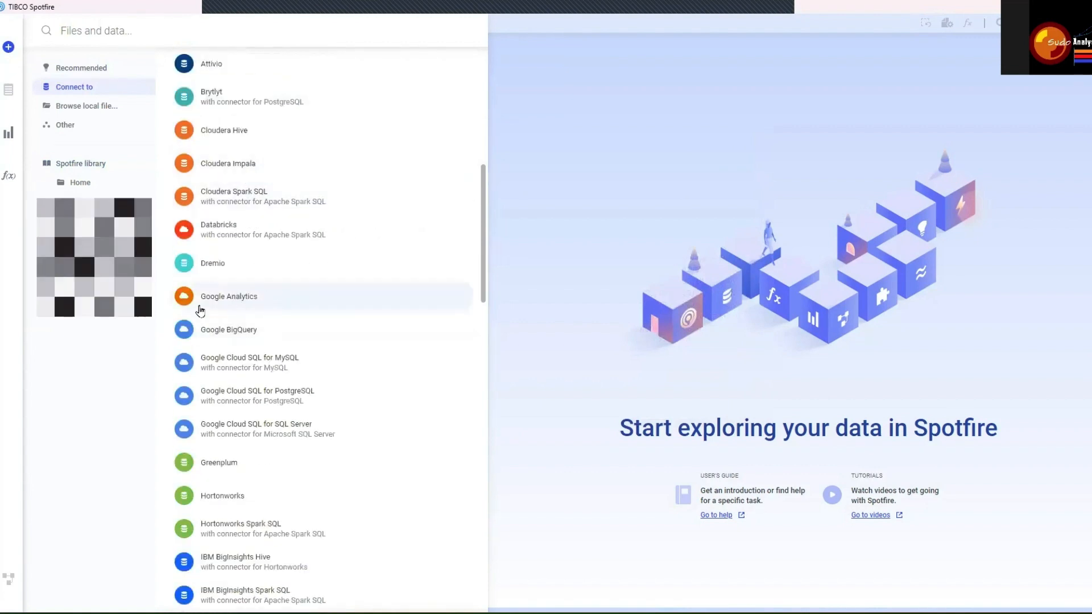
scroll(239, 365, "down", 6)
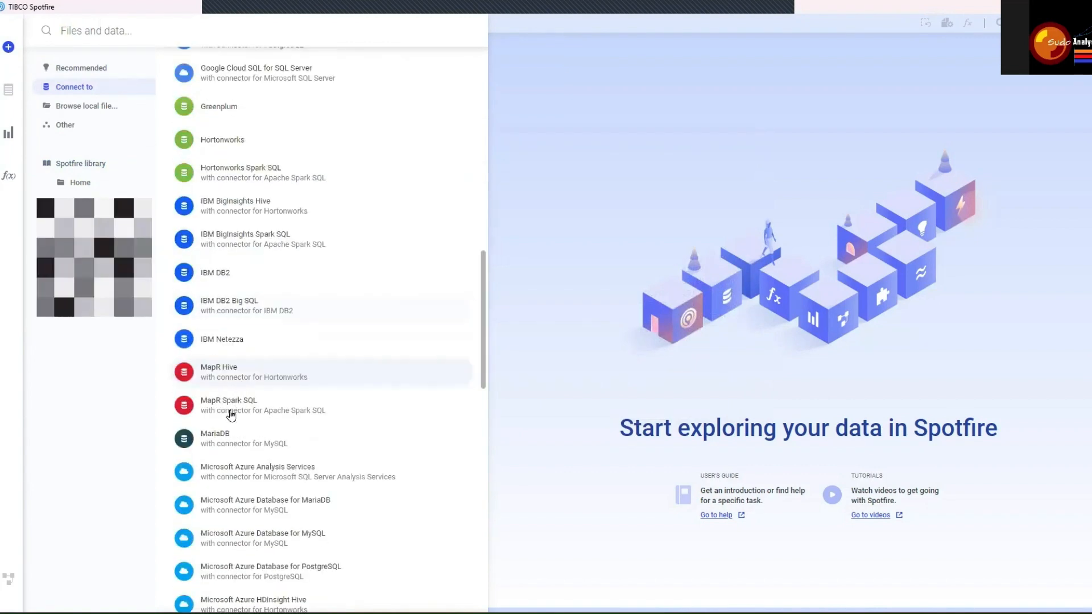
scroll(260, 342, "down", 7)
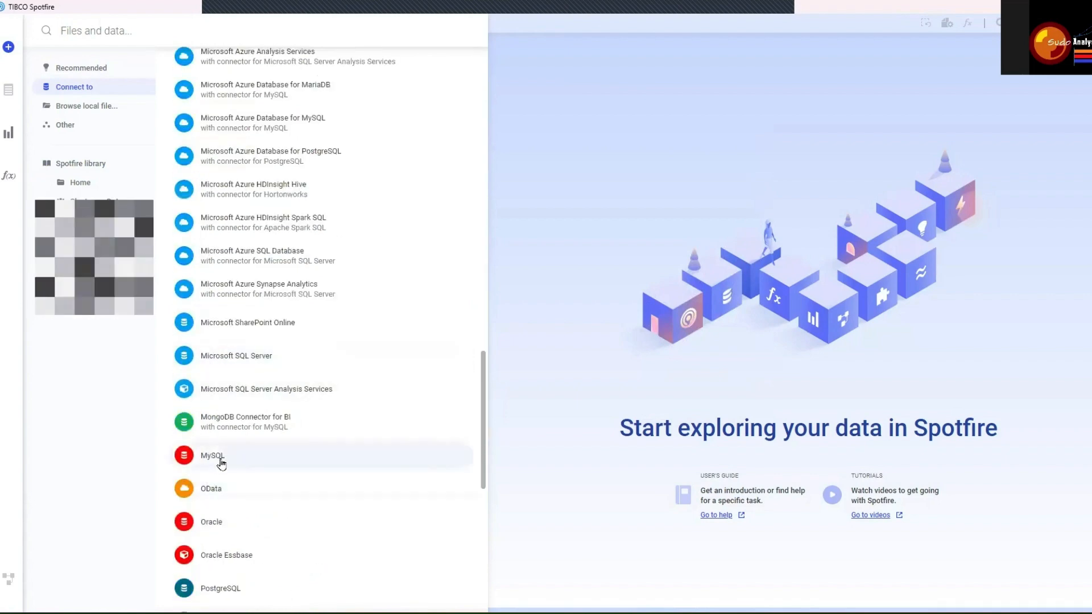
scroll(205, 493, "down", 2)
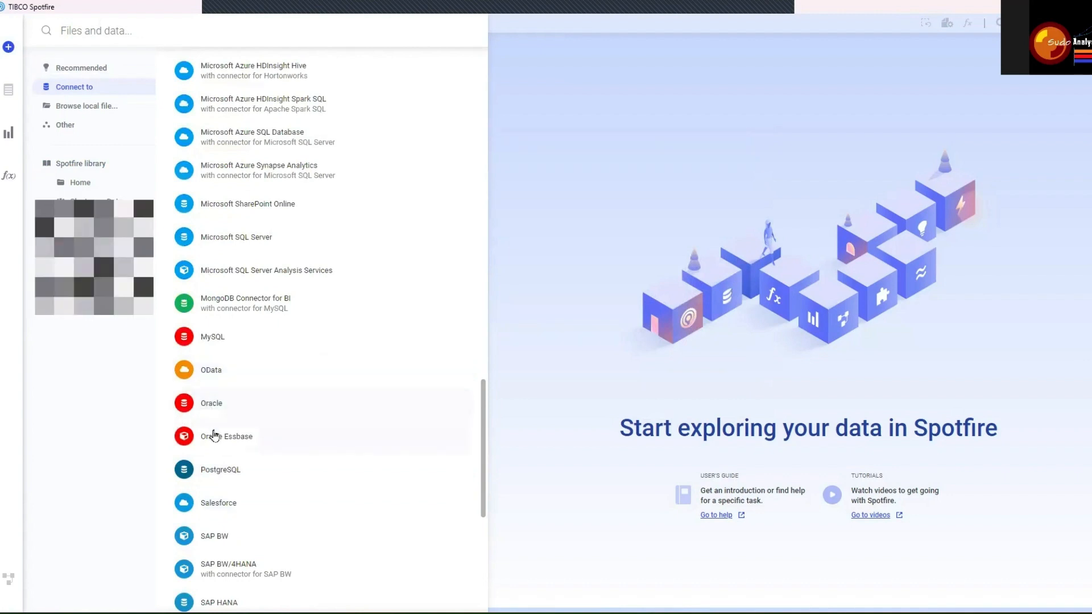
scroll(236, 447, "down", 2)
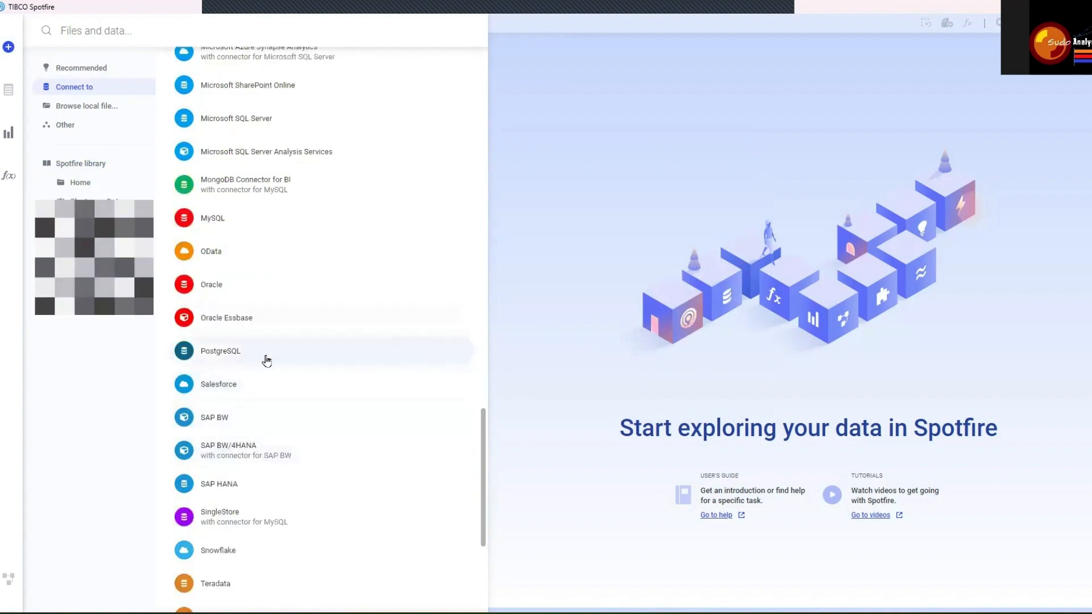
scroll(268, 398, "down", 4)
scroll(274, 423, "up", 20)
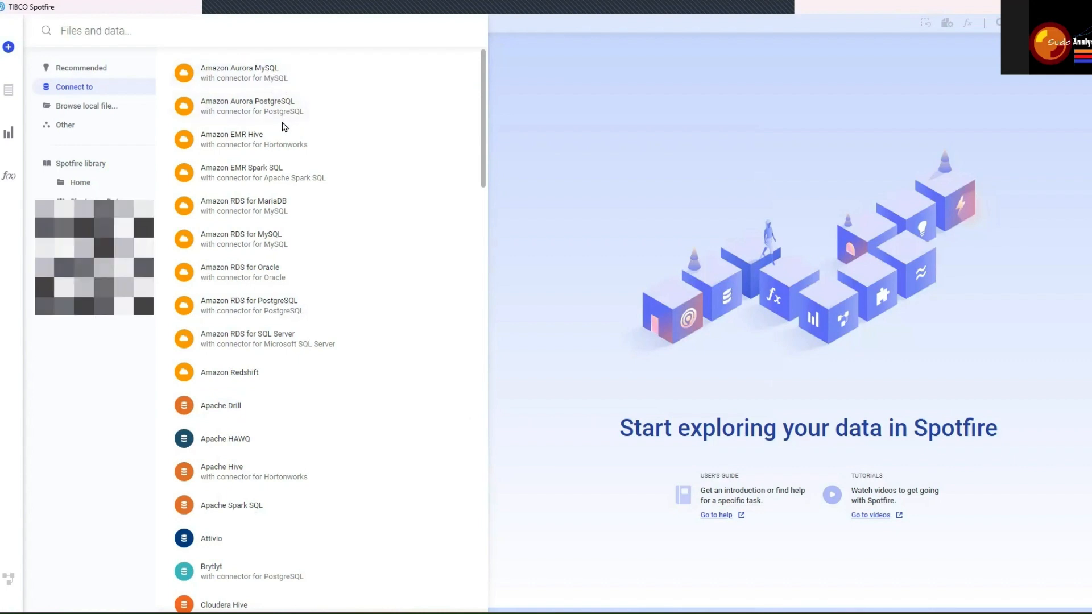
scroll(293, 165, "down", 5)
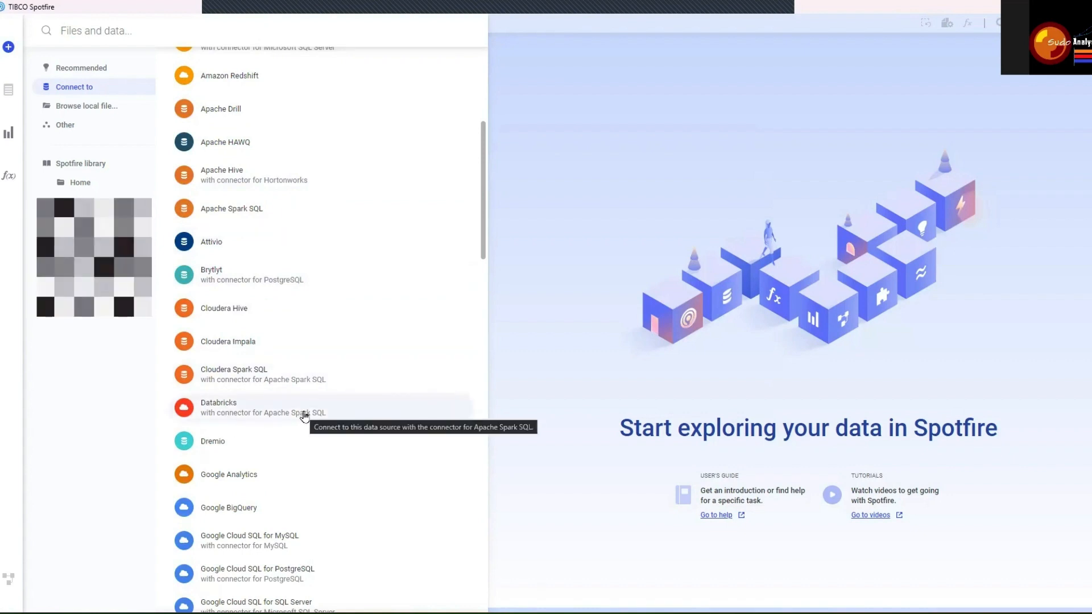
scroll(287, 427, "down", 2)
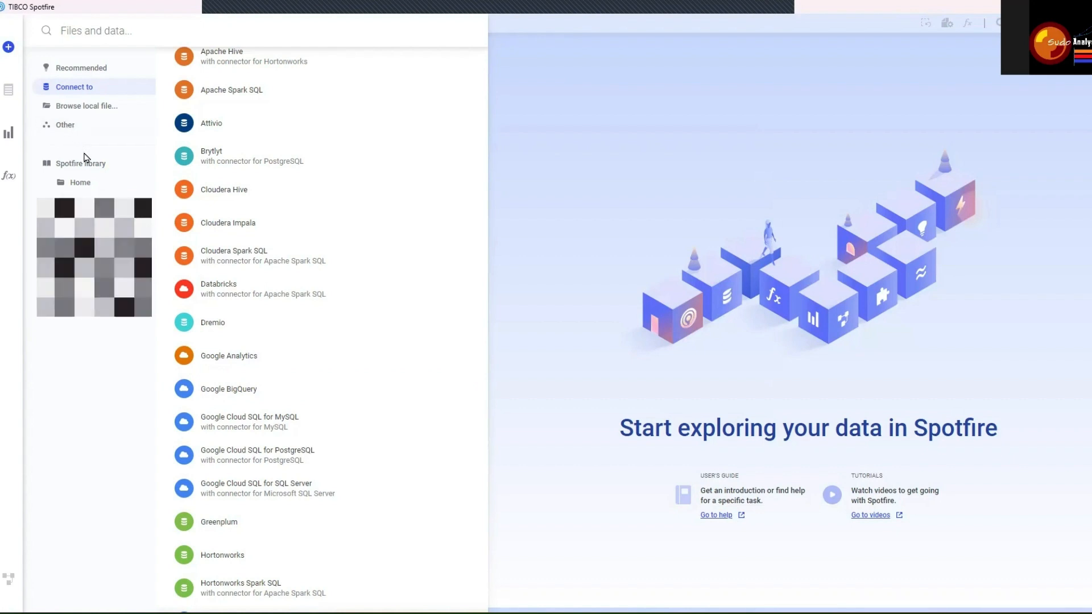
left_click(73, 136)
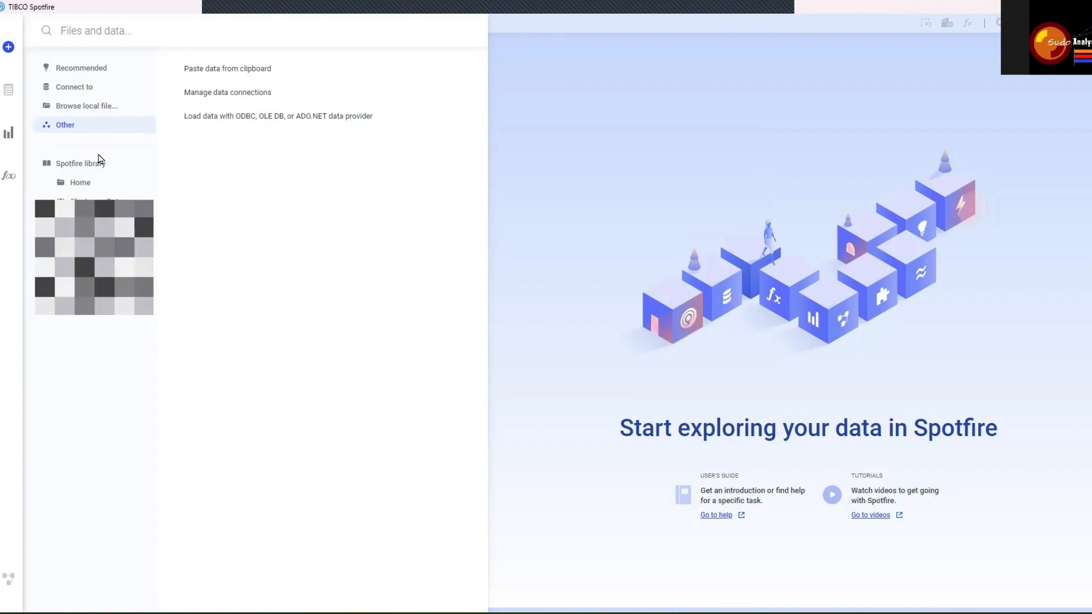
Open the local workbook India Population_2019.xlsx from the Data Set folder to reach its Excel import settings
left_click(78, 112)
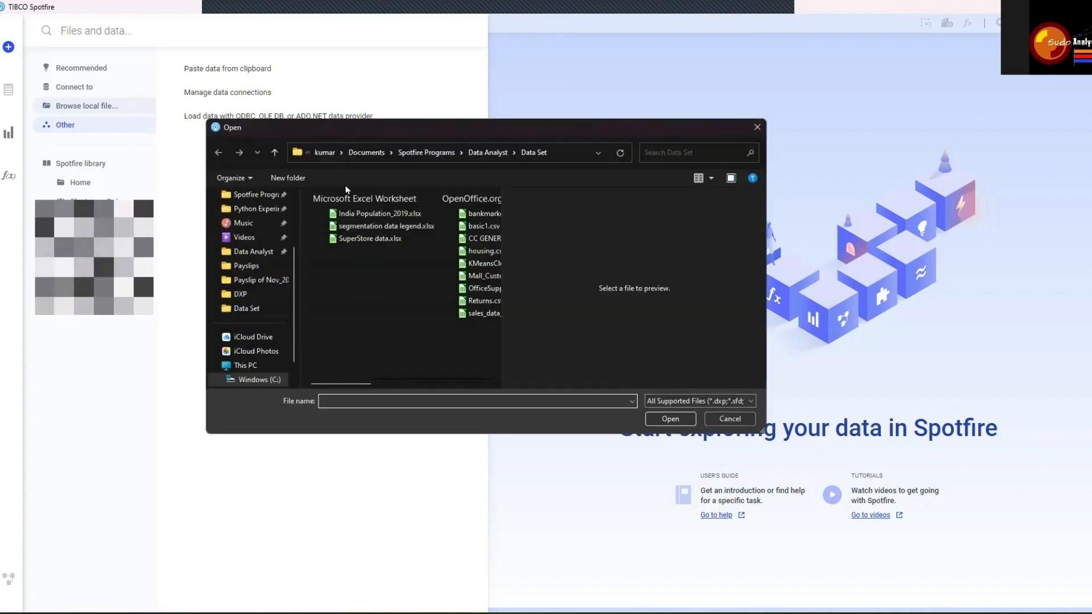
left_click(362, 219)
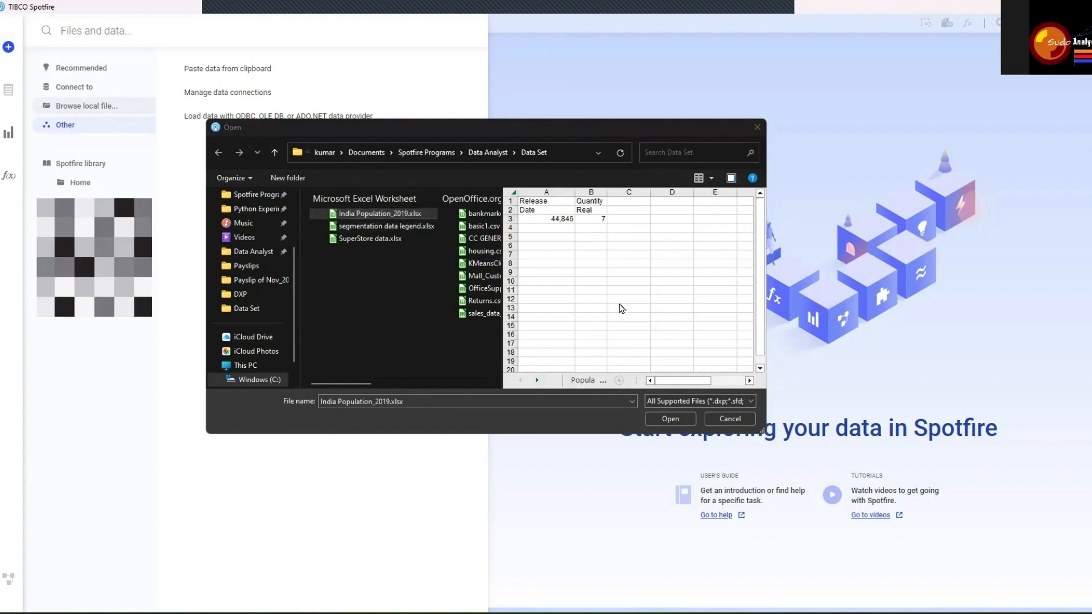
left_click(666, 419)
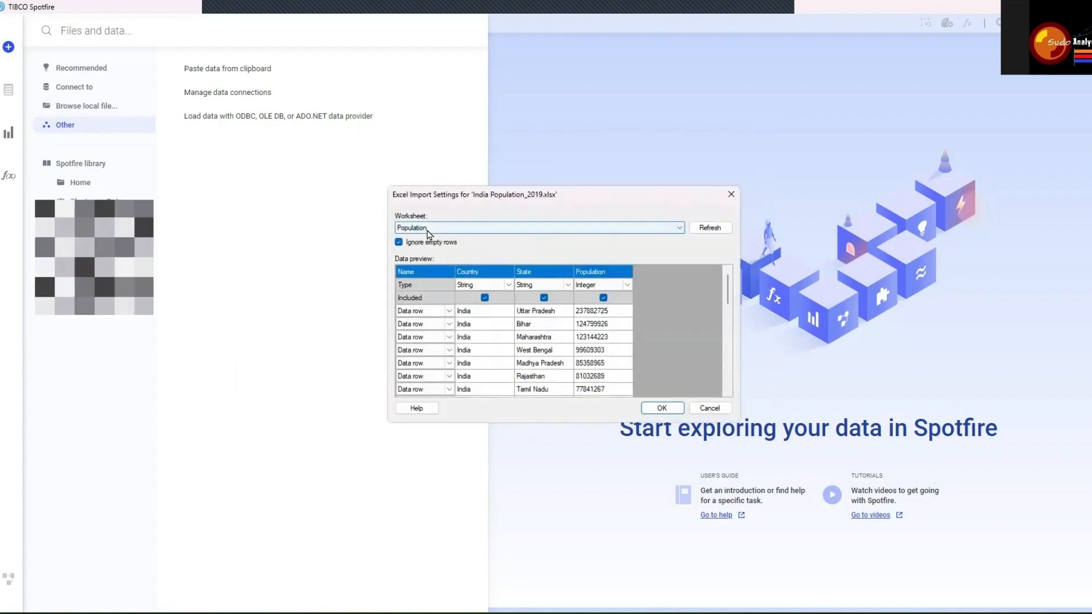
left_click(428, 230)
left_click(428, 230)
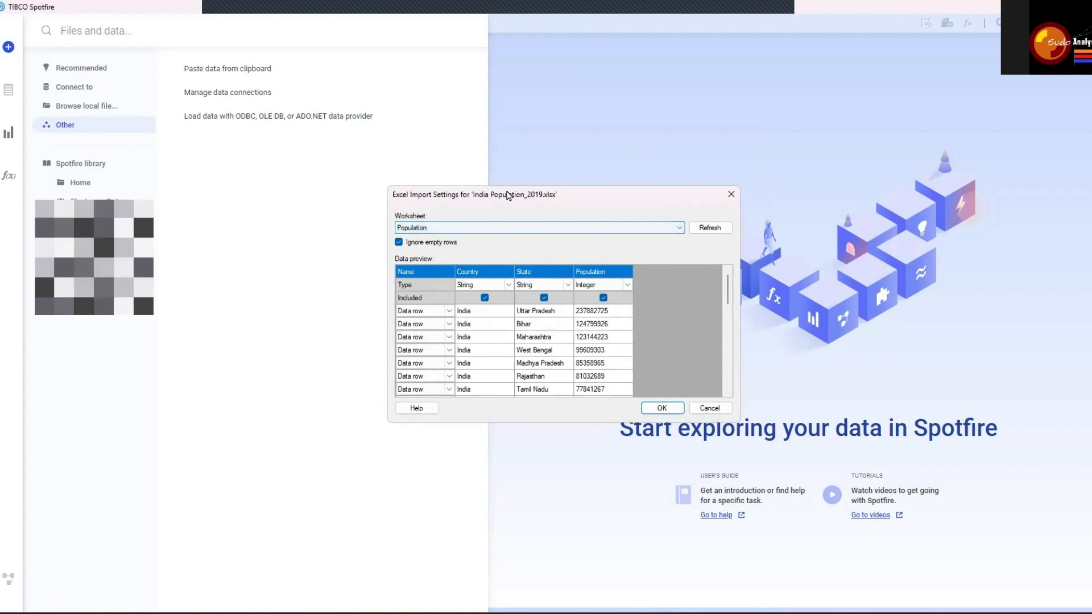
left_click_drag(507, 195, 593, 104)
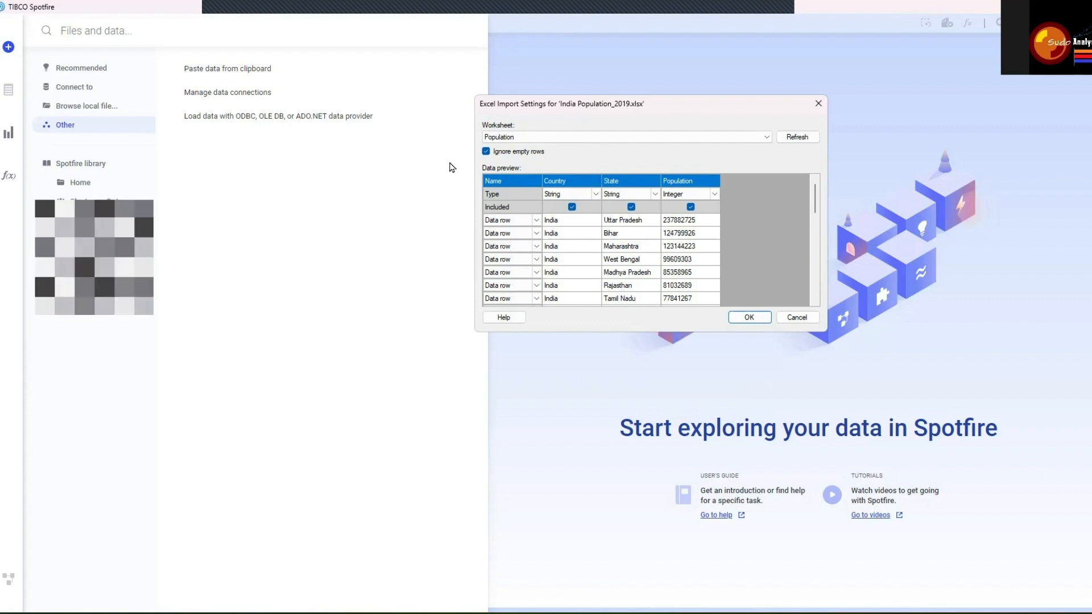
Preview the Demo worksheet in the Excel import settings and return to the Population worksheet
left_click(500, 141)
left_click(507, 153)
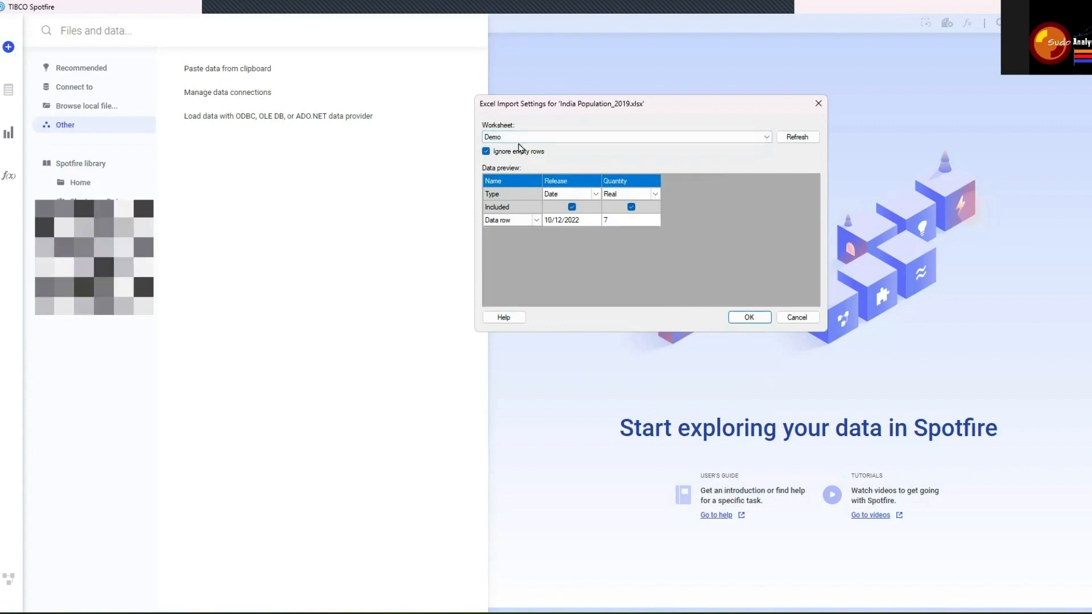
left_click(545, 138)
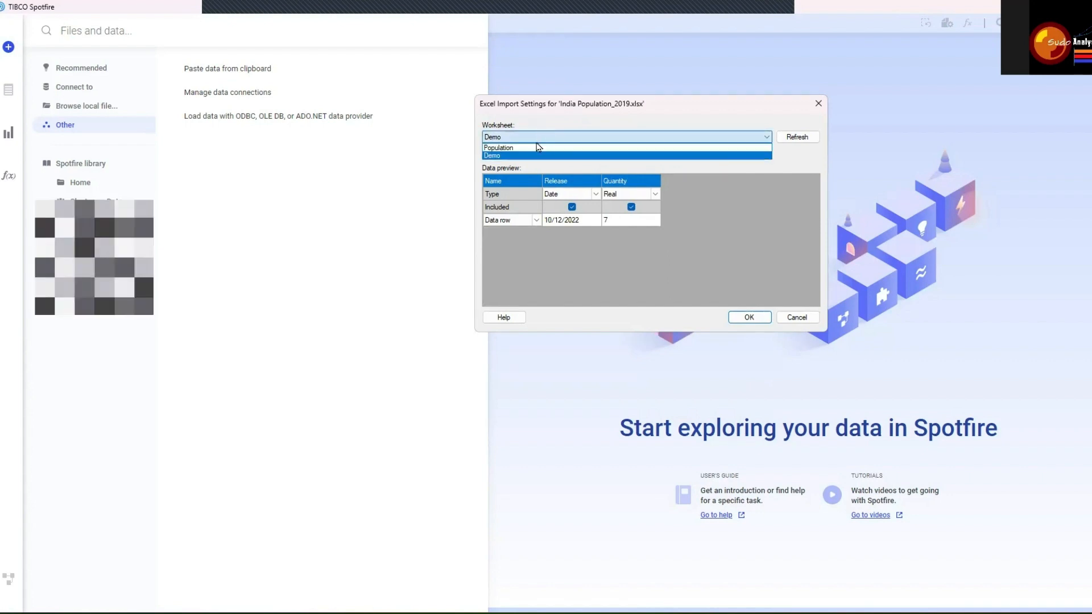
left_click(514, 146)
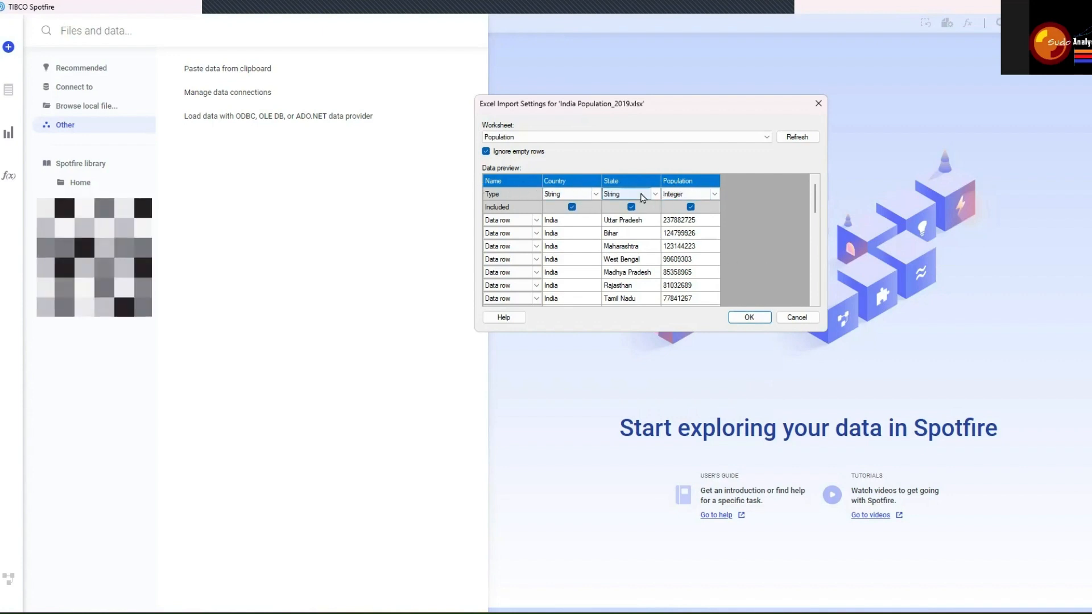
Check the row type choices for the first data row of the Population worksheet and cancel the import
left_click(535, 220)
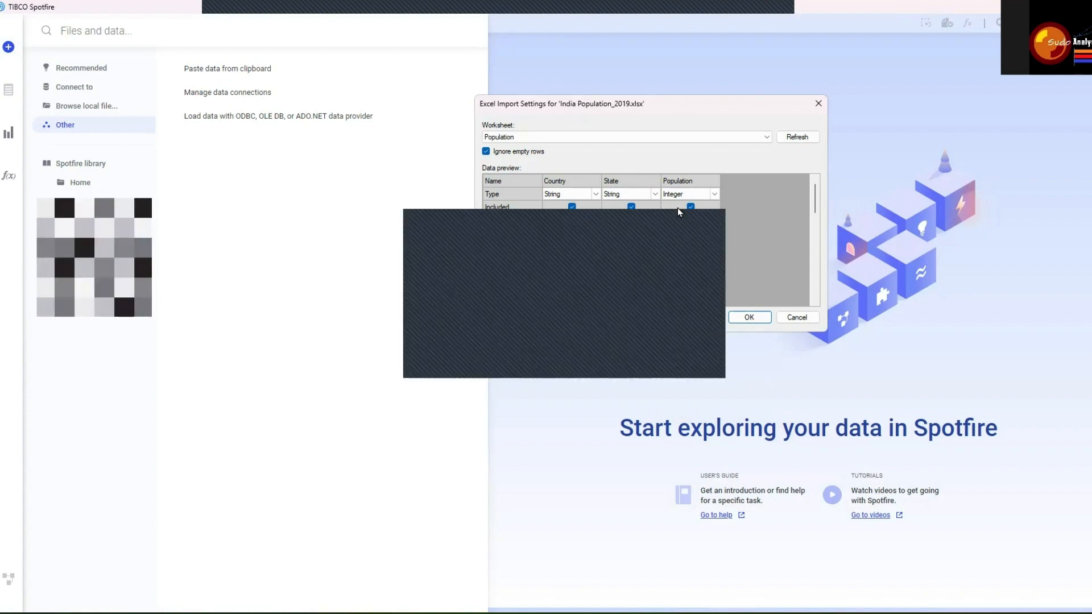
left_click(708, 227)
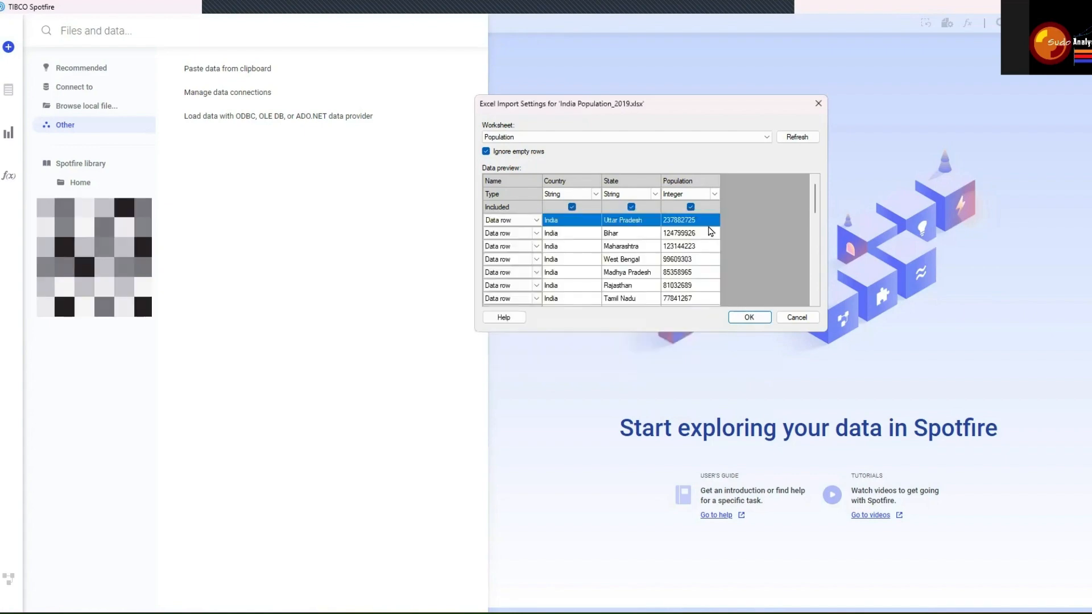
left_click(537, 221)
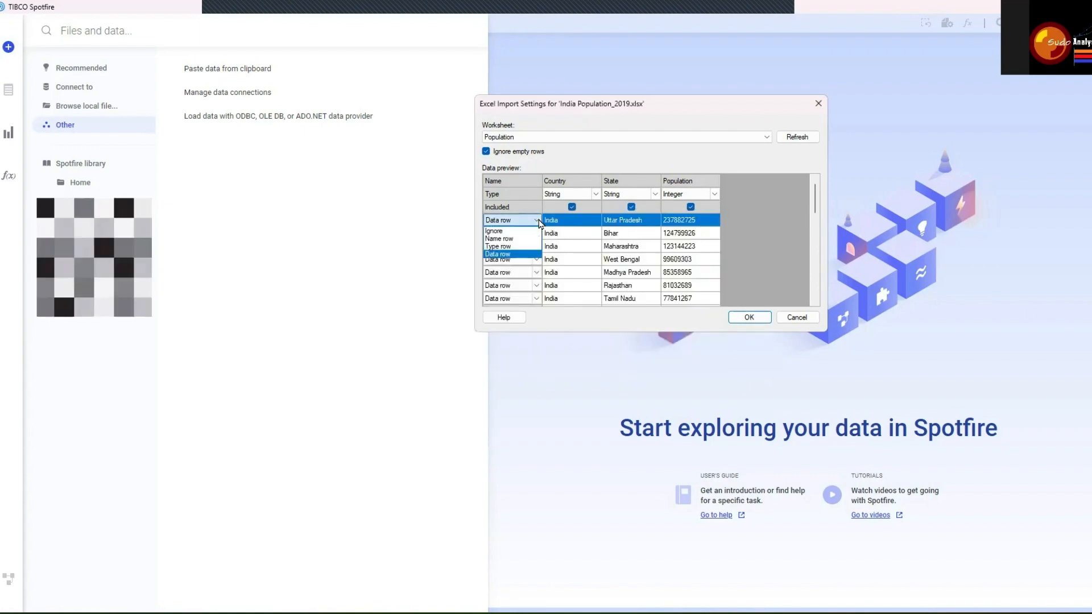
left_click(782, 223)
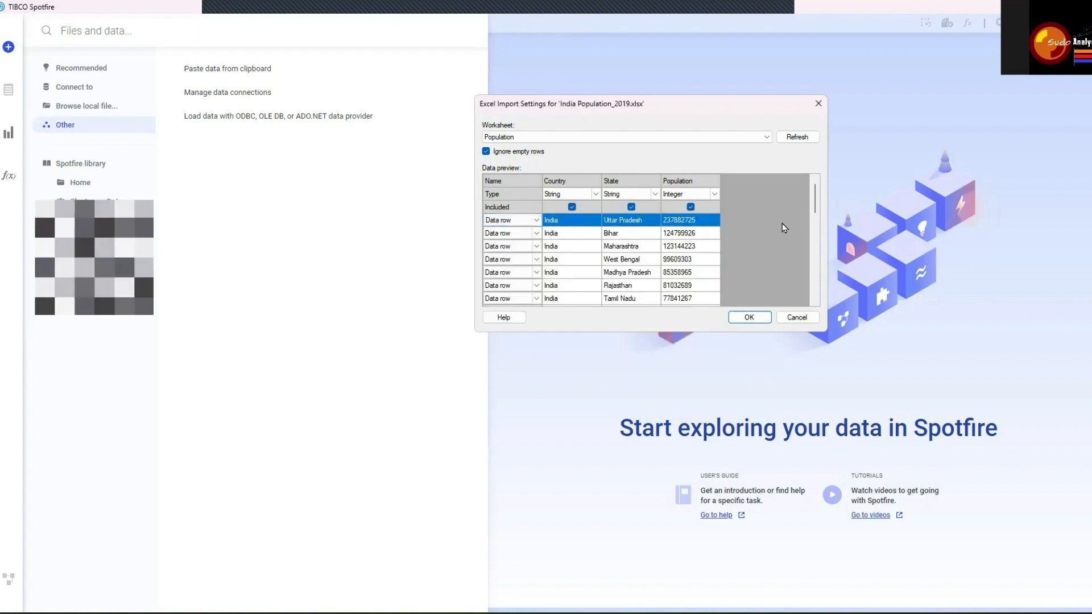
left_click(796, 316)
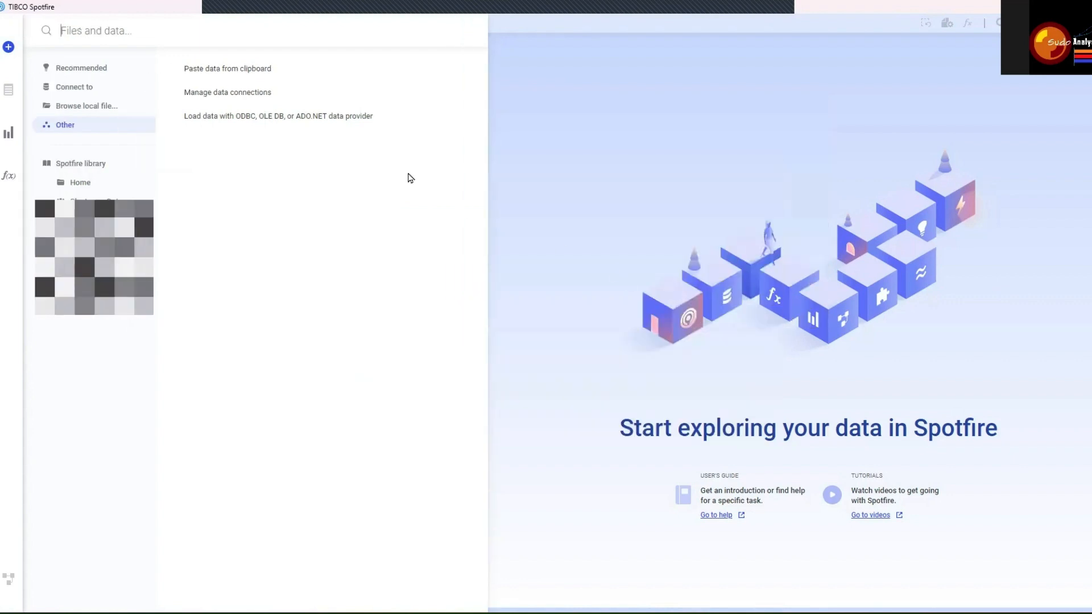
Open the local text file household_power_consumption.txt to reach its import settings
left_click(108, 108)
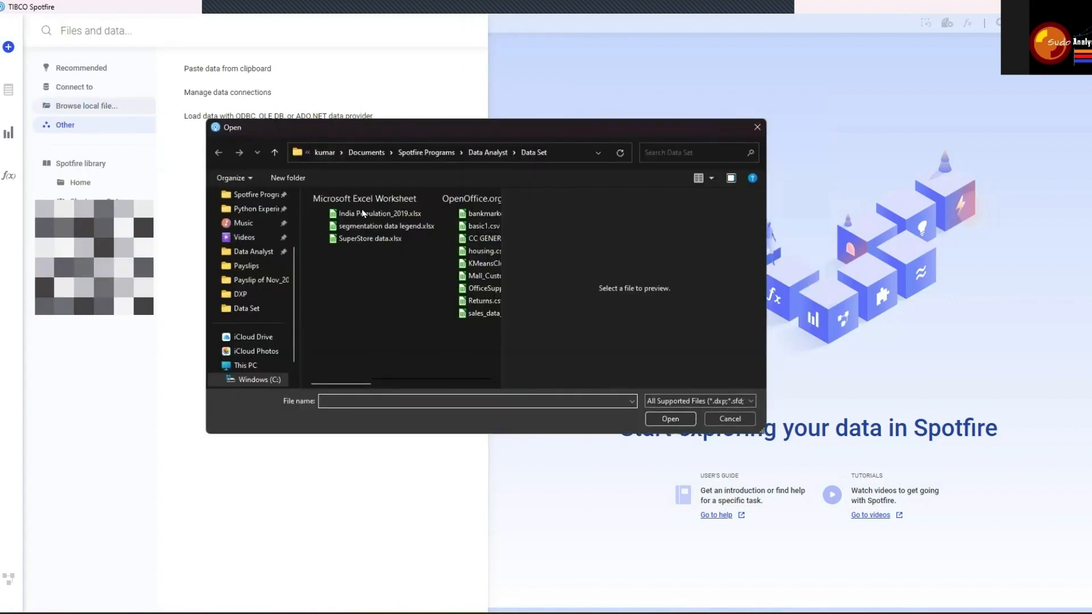
left_click(373, 214)
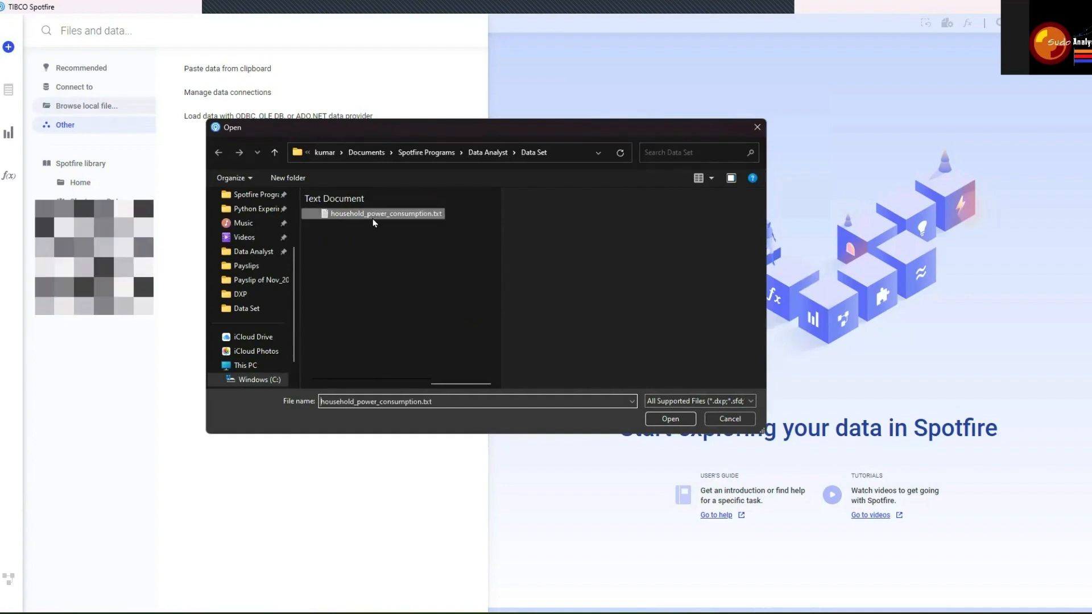
left_click(670, 417)
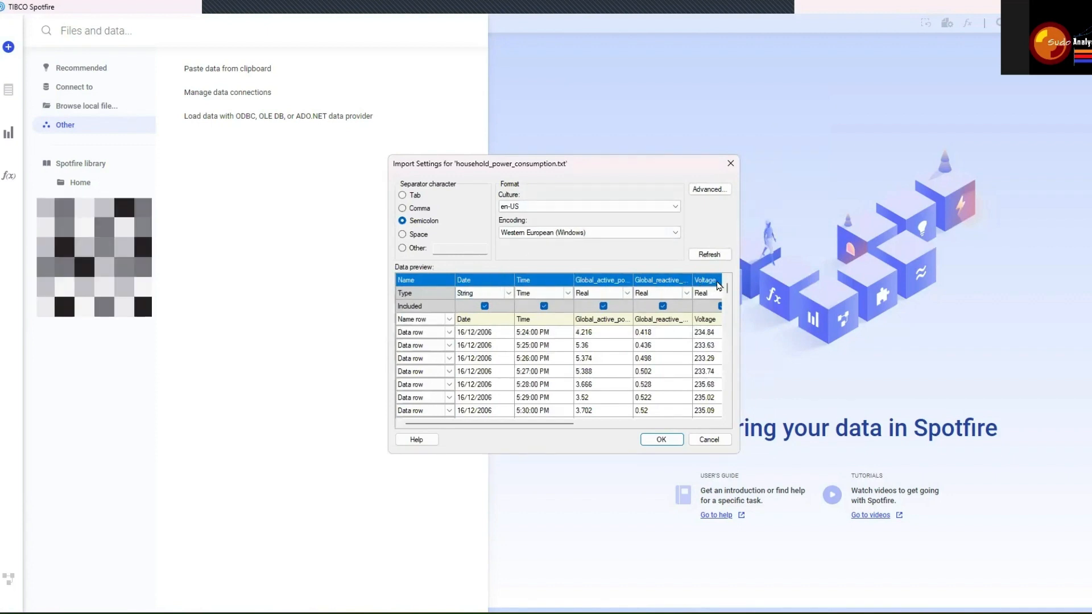
Set the header row of the power consumption file to Ignore and refresh the data preview
left_click(450, 321)
left_click(449, 320)
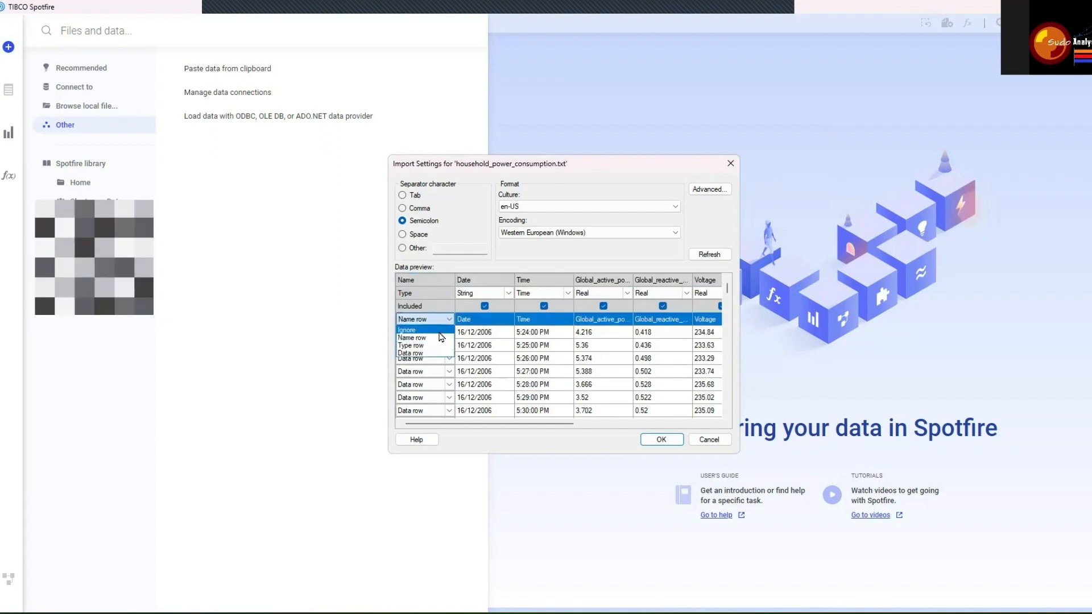
left_click(440, 331)
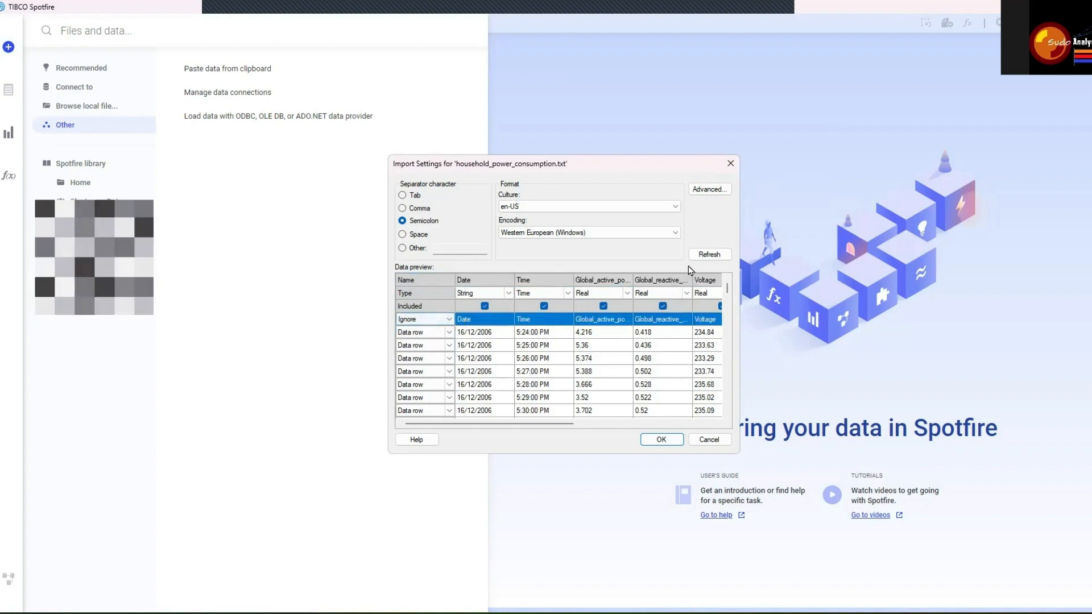
left_click(704, 256)
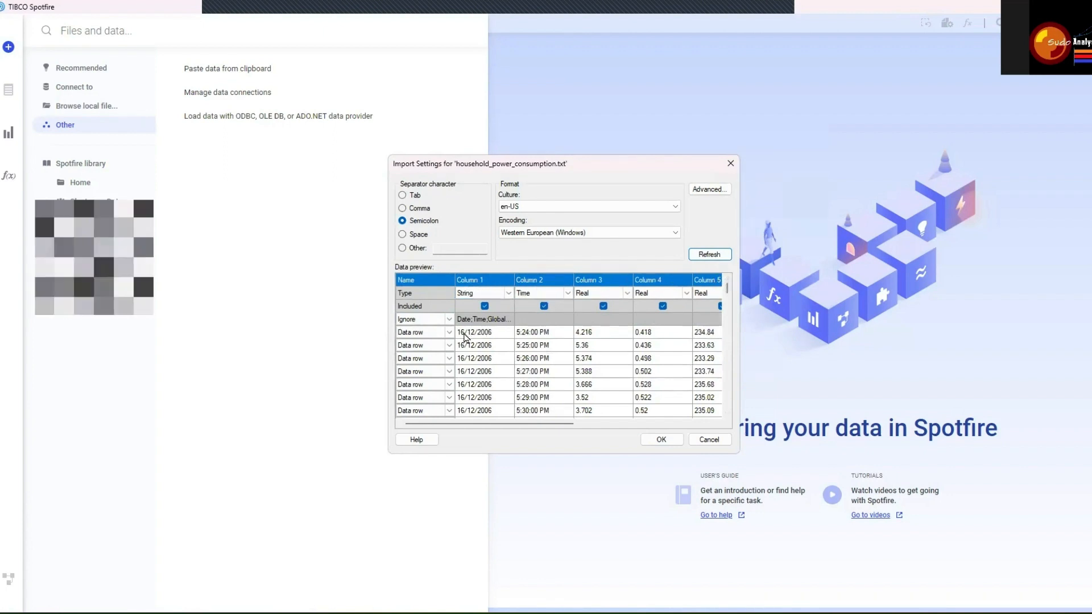
Set the header row back to Name row, refresh the data preview and look through its rows
left_click(449, 319)
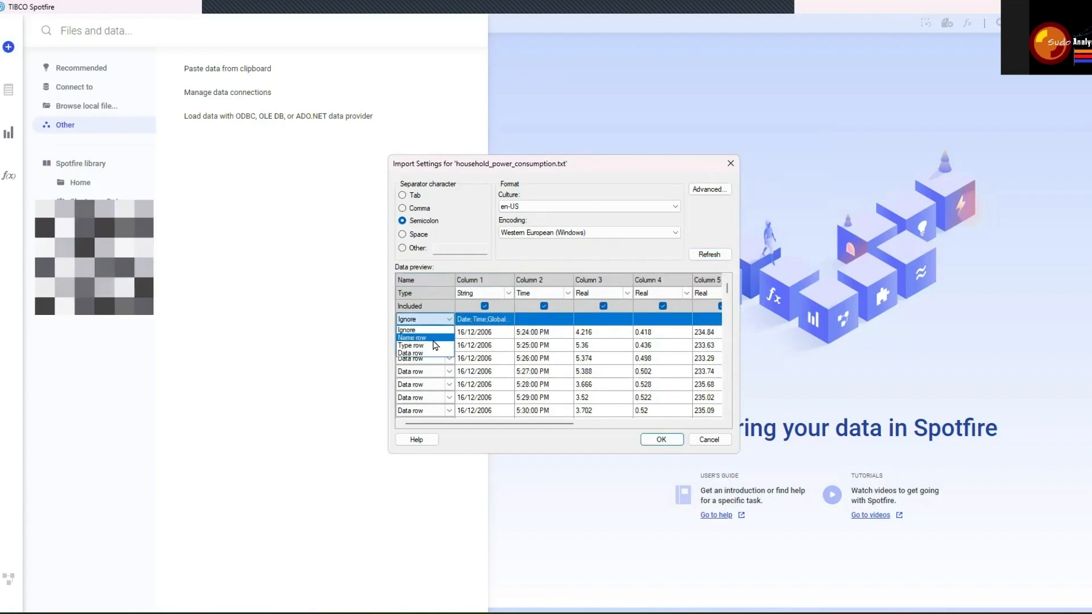
left_click(435, 338)
left_click(709, 255)
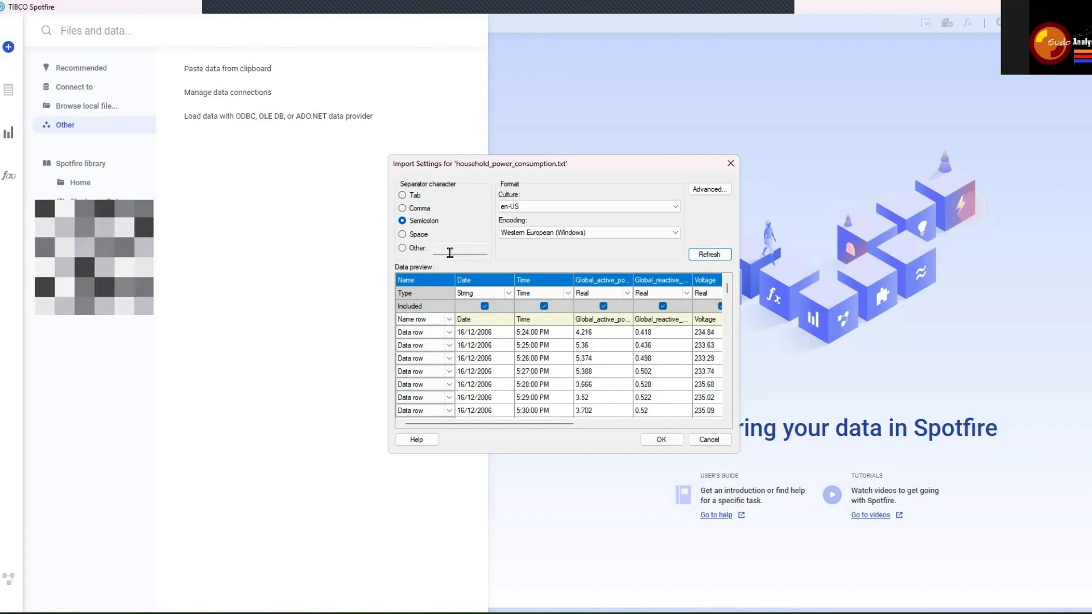
scroll(511, 315, "down", 5)
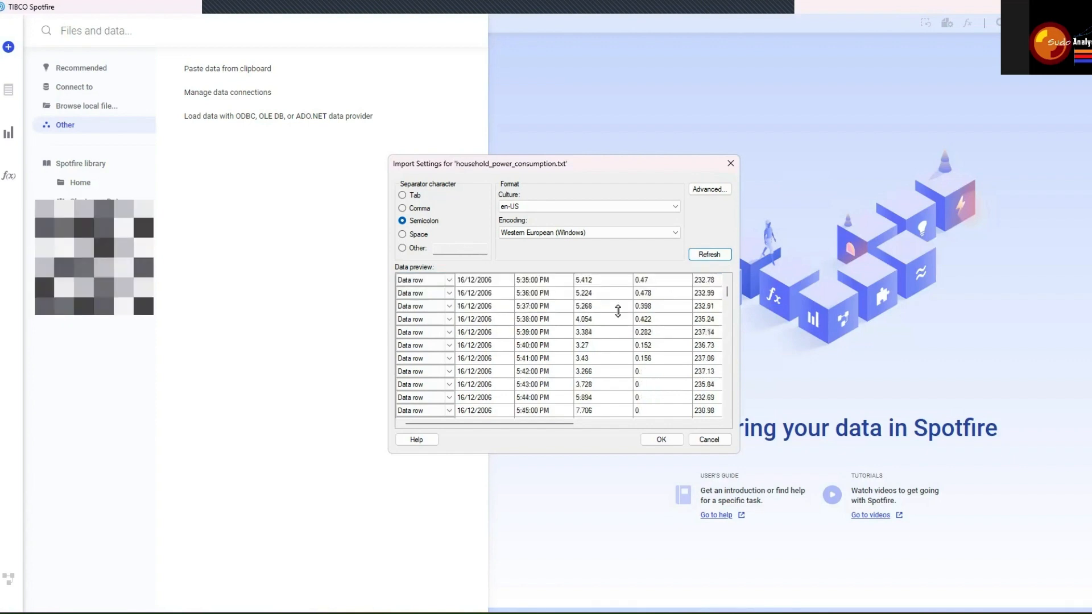
scroll(618, 311, "up", 5)
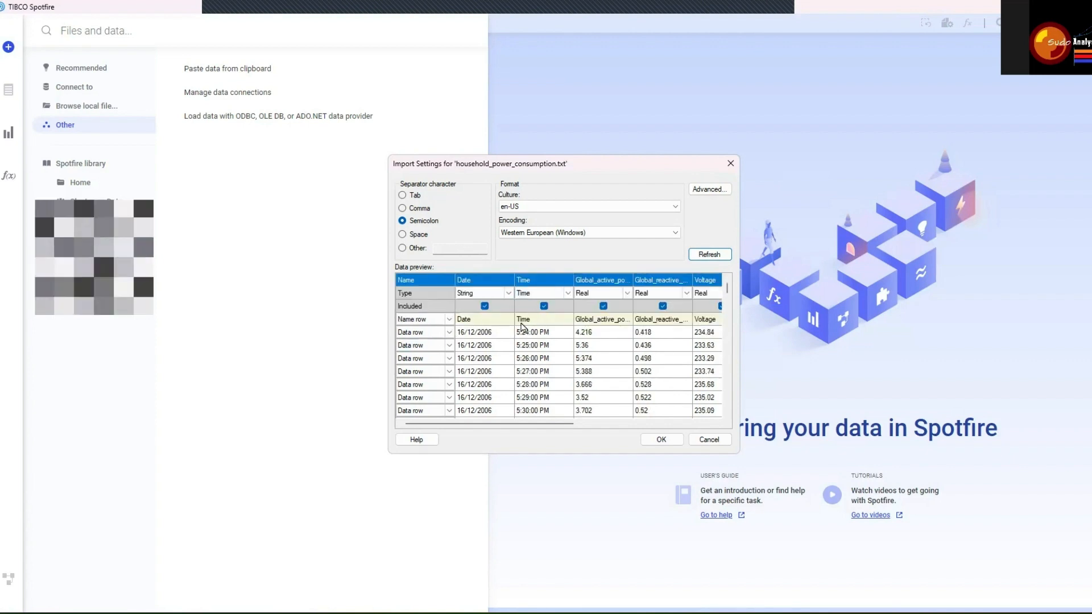
left_click(487, 322)
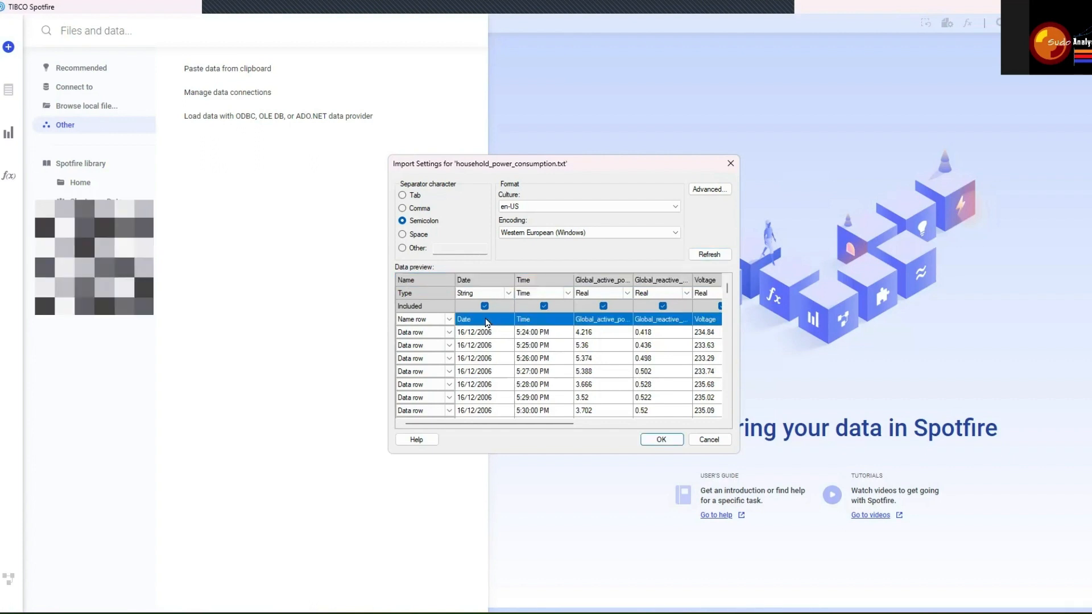
Try the Date type for the Date column, refresh the data preview and check a flagged value
left_click(449, 334)
left_click(502, 297)
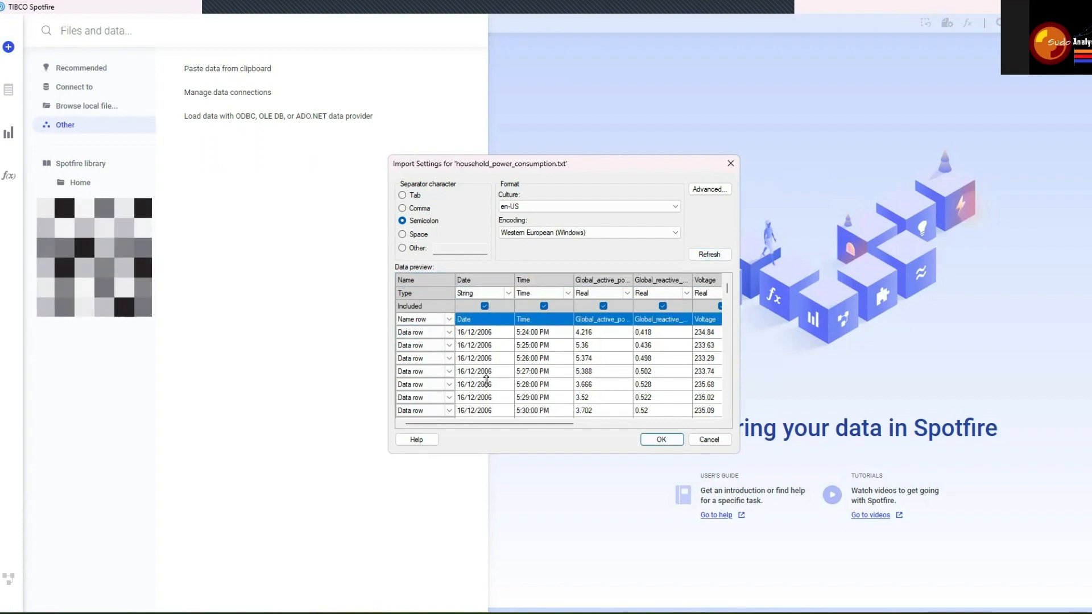
left_click(508, 296)
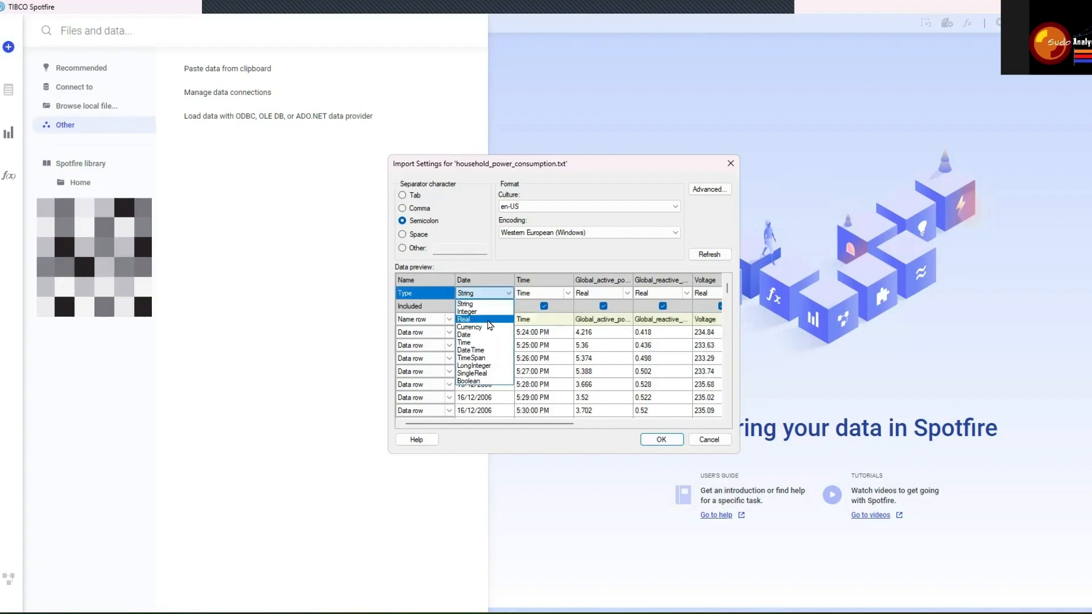
left_click(500, 328)
left_click(709, 254)
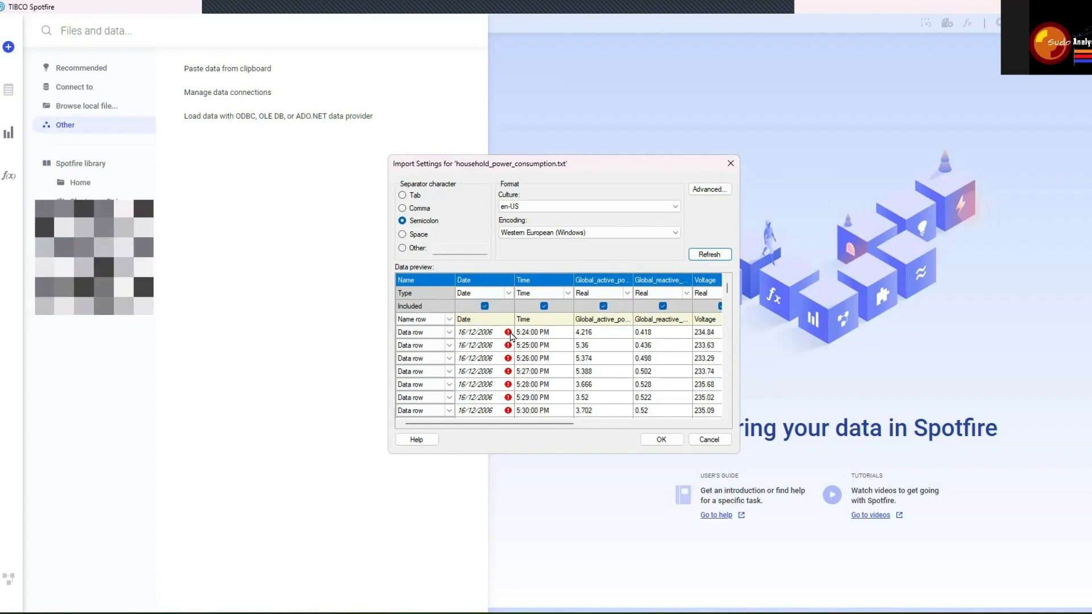
mouse_move(511, 337)
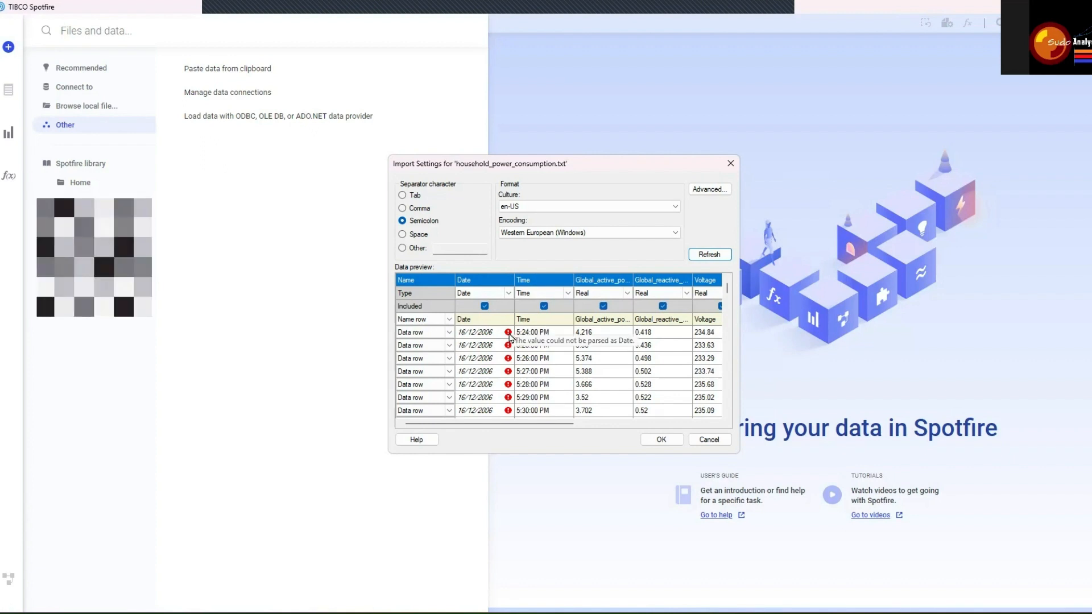
Set the Date column's type back to String and cancel the text file import
left_click(506, 293)
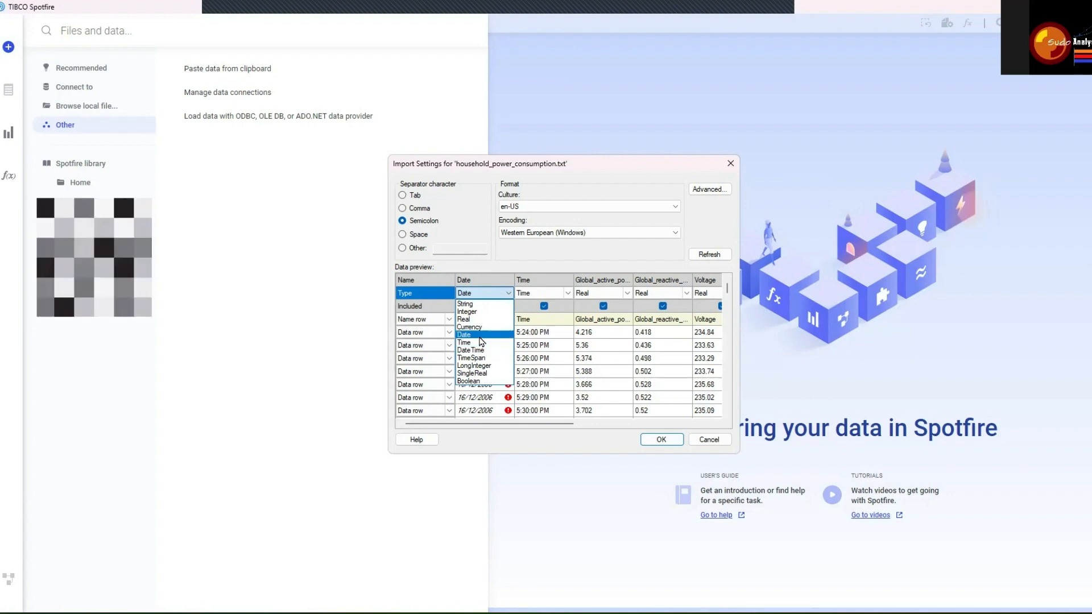
left_click(490, 303)
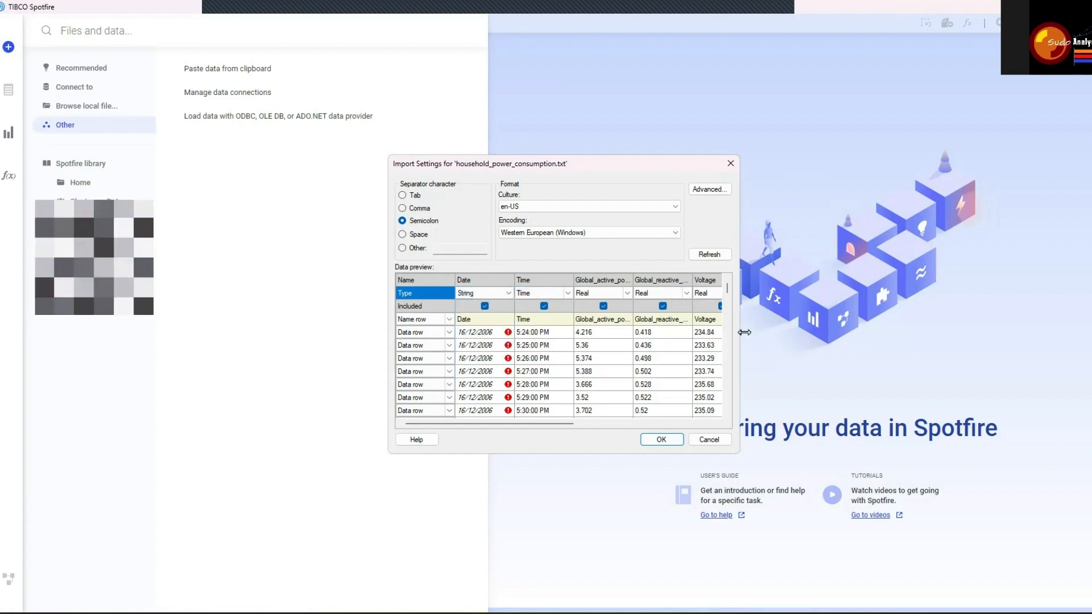
left_click(708, 440)
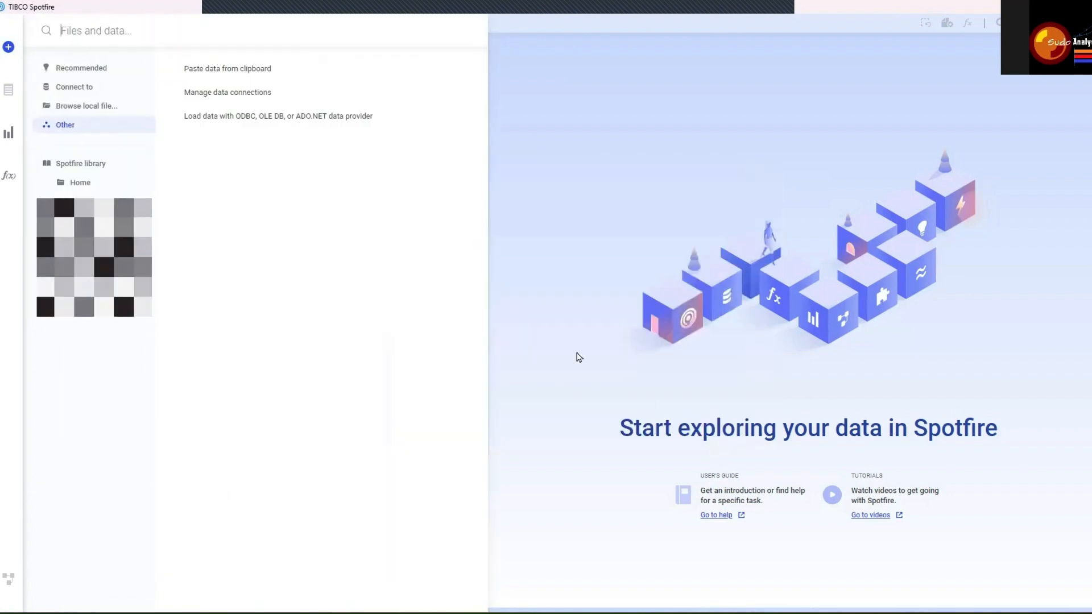
Browse the local files, select SuperStore data.xlsx and enlarge the file dialog to widen its preview
left_click(71, 107)
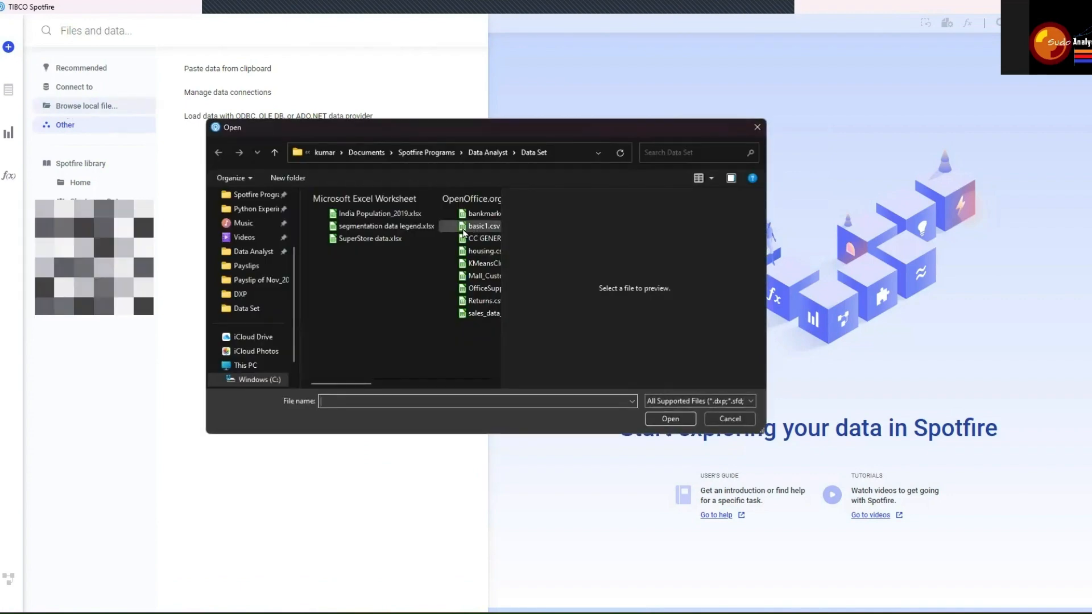
left_click(358, 239)
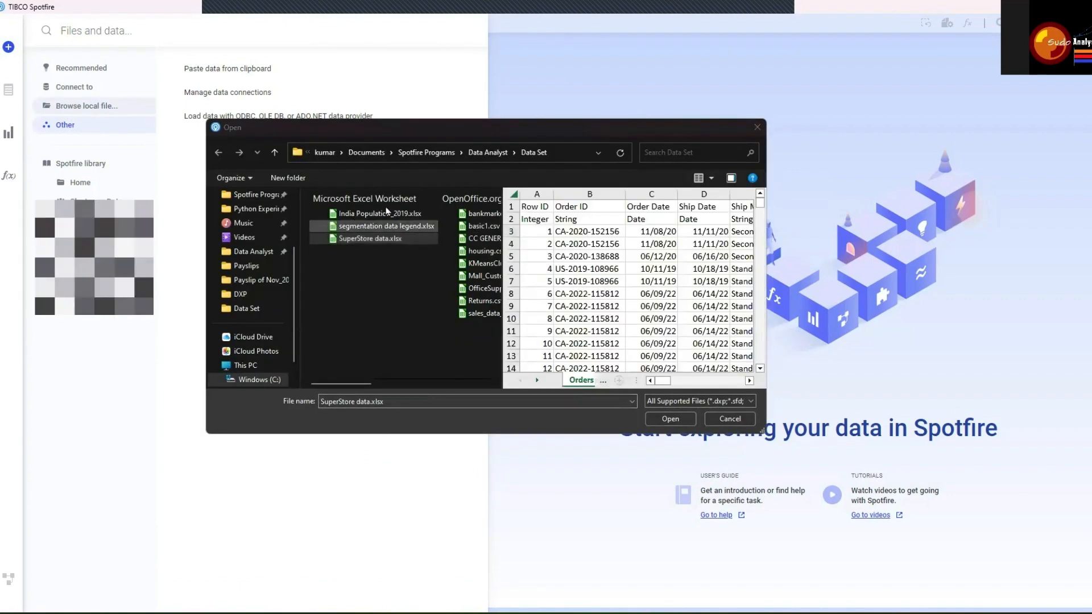
left_click(765, 432)
left_click_drag(766, 432, 955, 550)
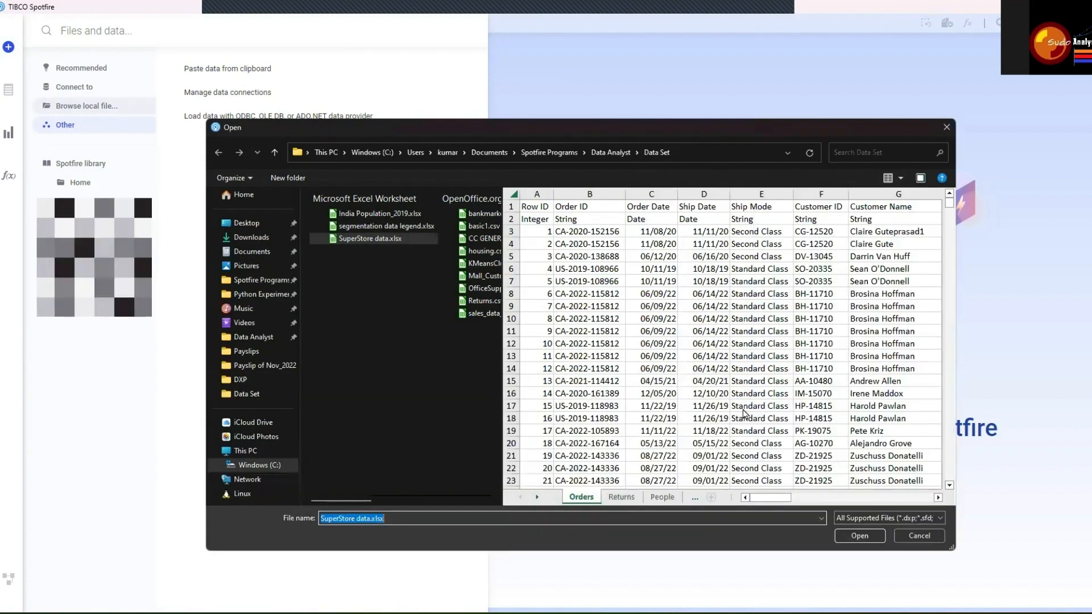
Examine the data type row and the Postal Code column in the preview of the Orders sheet
left_click(513, 221)
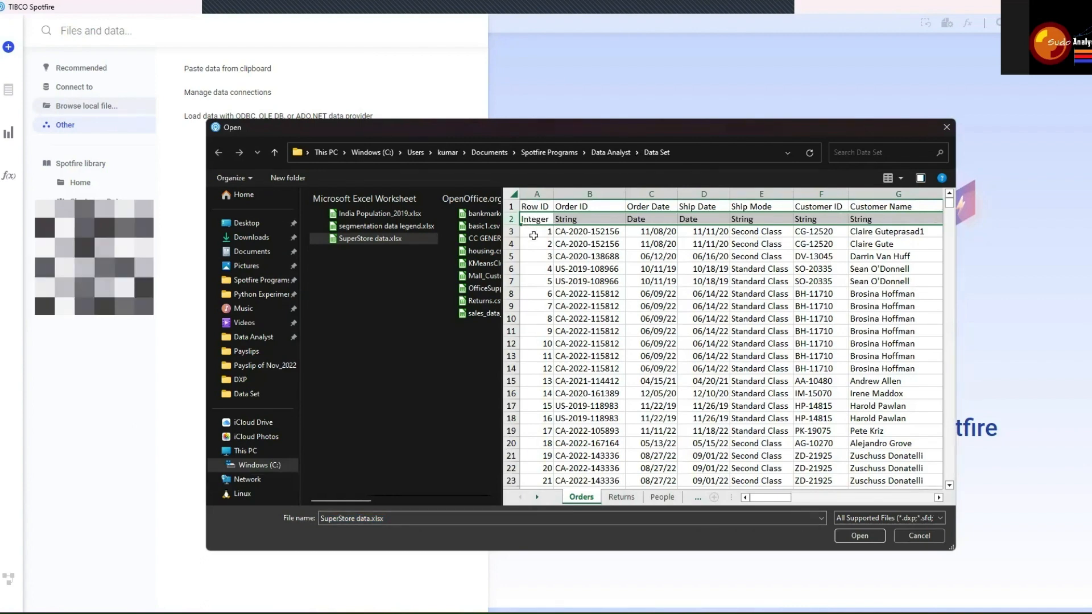
left_click(640, 222)
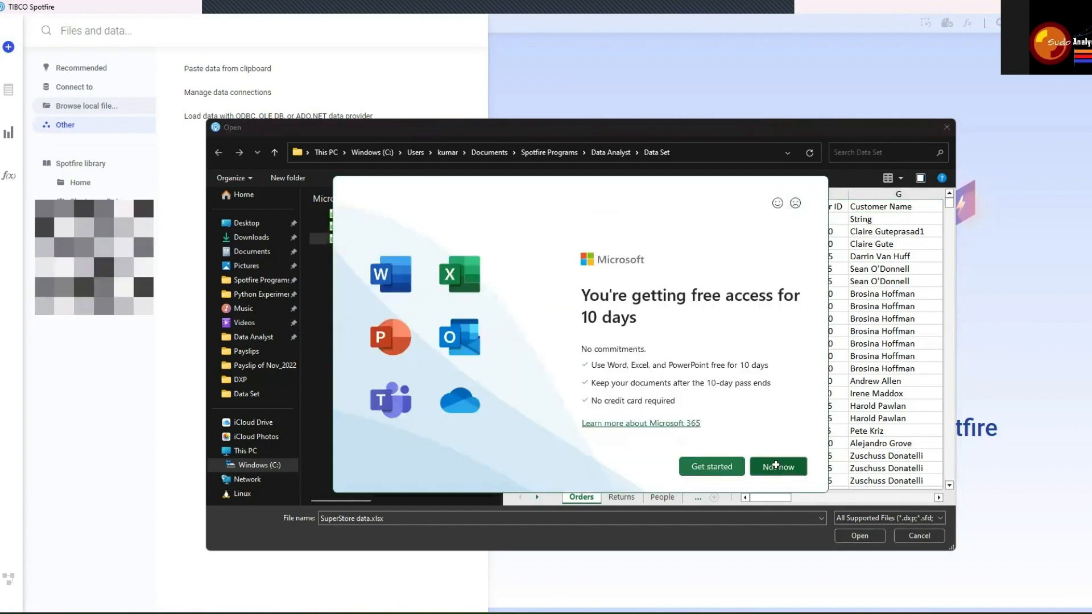
left_click(777, 465)
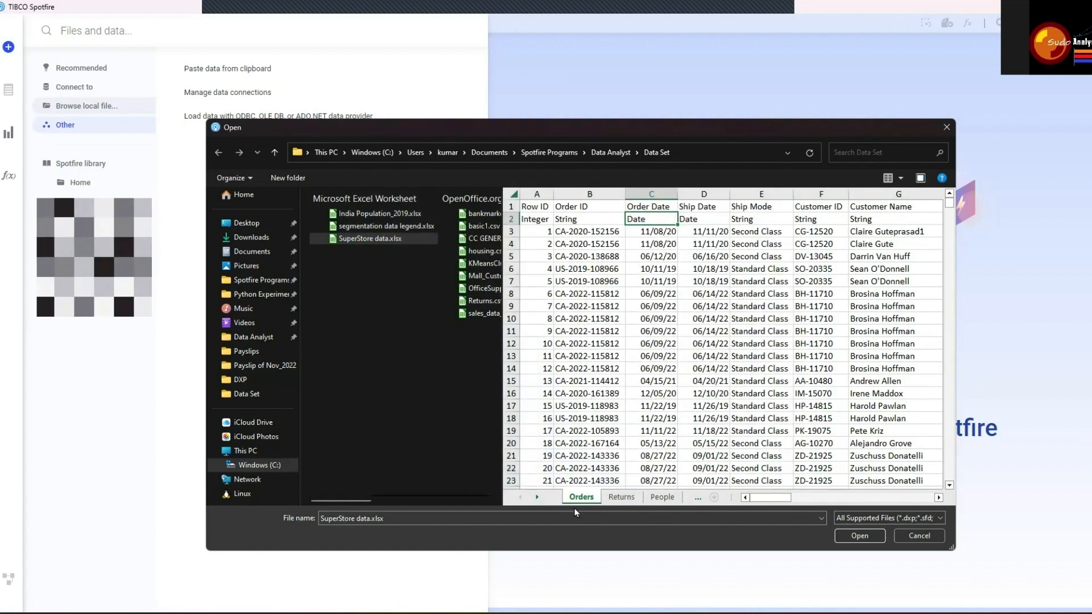
left_click_drag(773, 498, 843, 487)
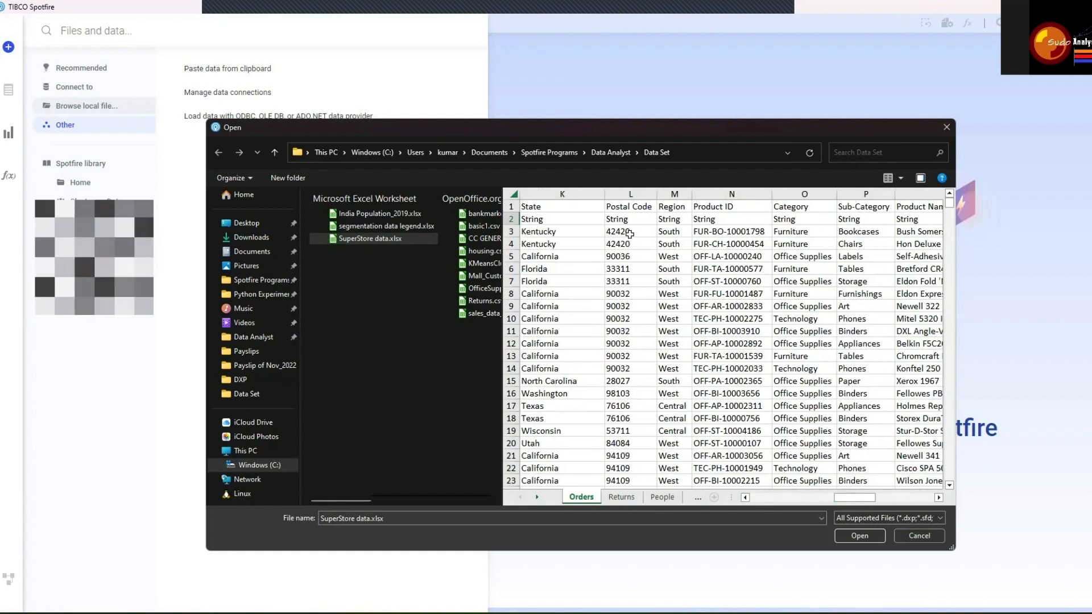
left_click_drag(625, 232, 619, 269)
left_click_drag(613, 336, 618, 377)
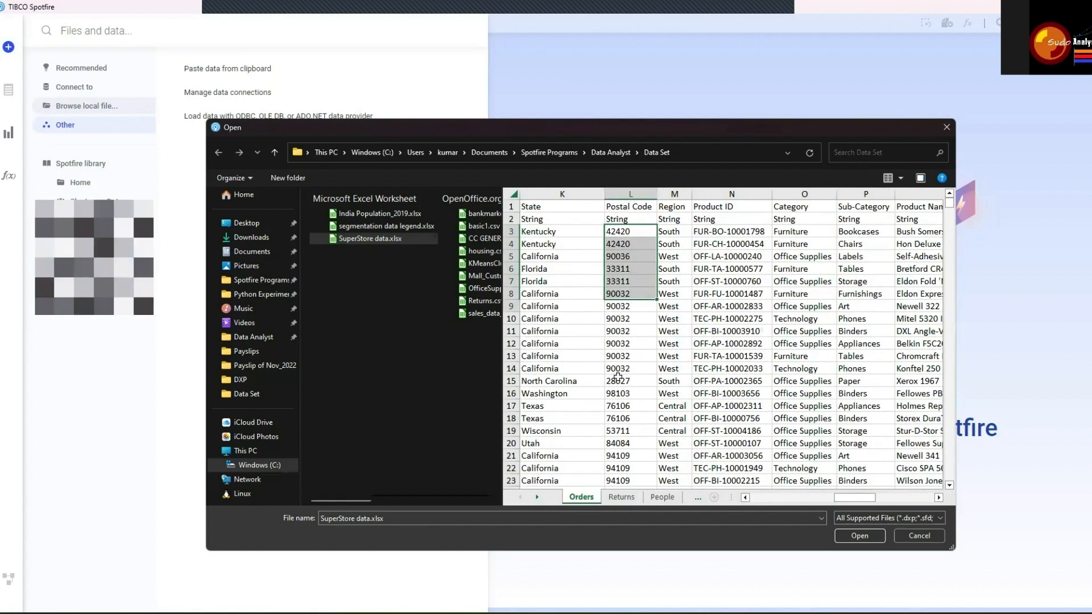
left_click(631, 219)
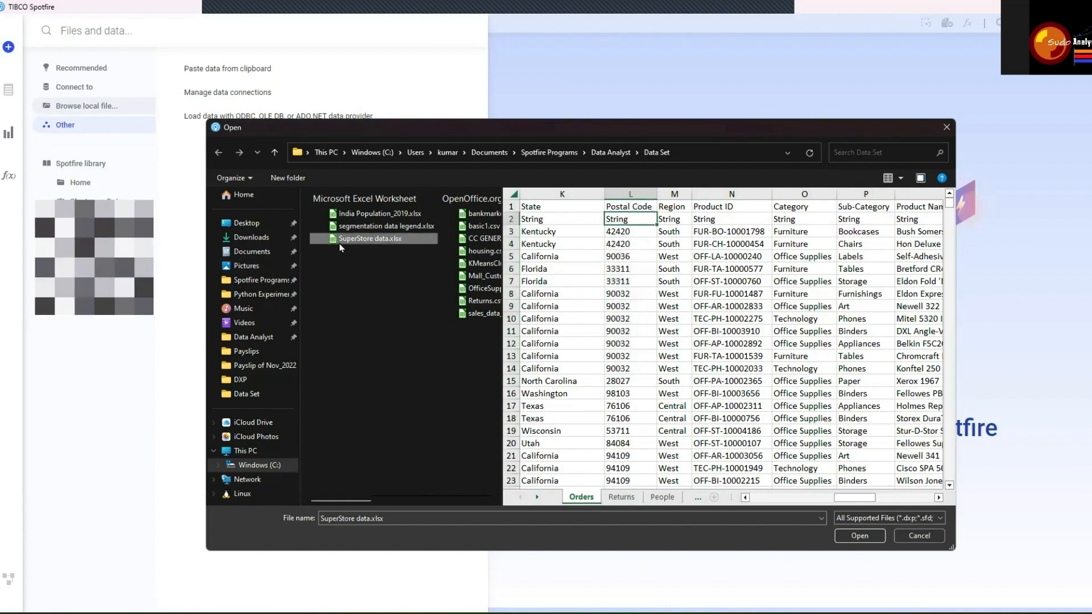
Open SuperStore data.xlsx and accept the import settings for the Orders worksheet
left_click(859, 536)
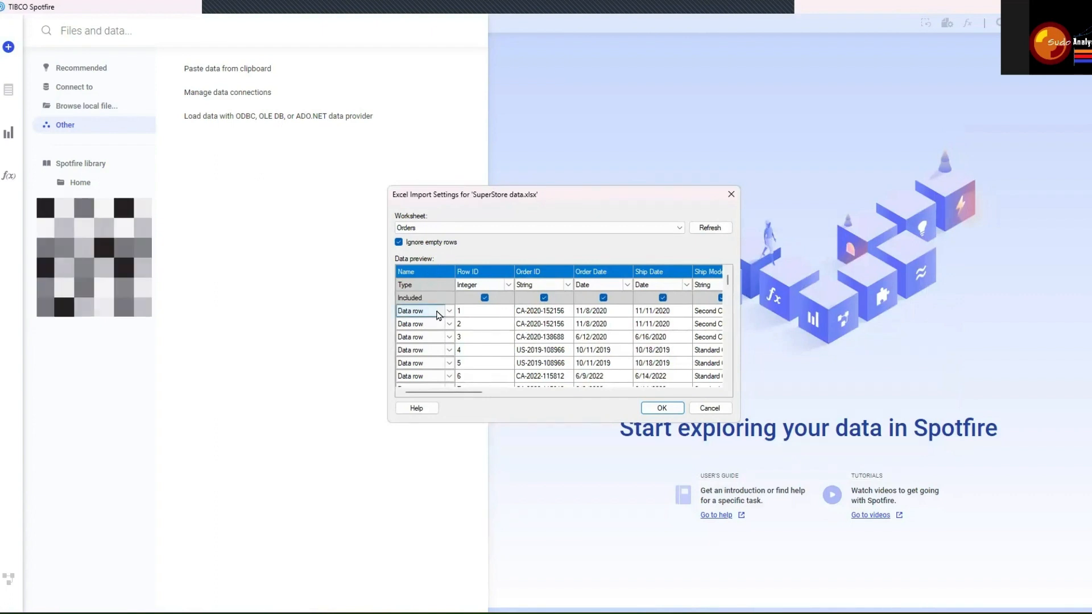
left_click(438, 228)
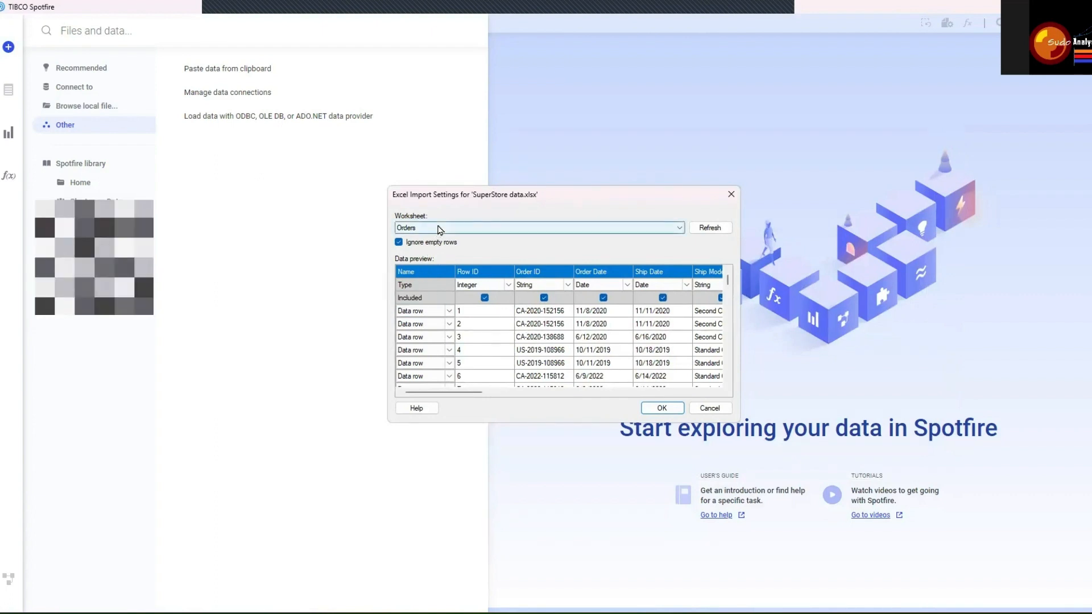
left_click(439, 230)
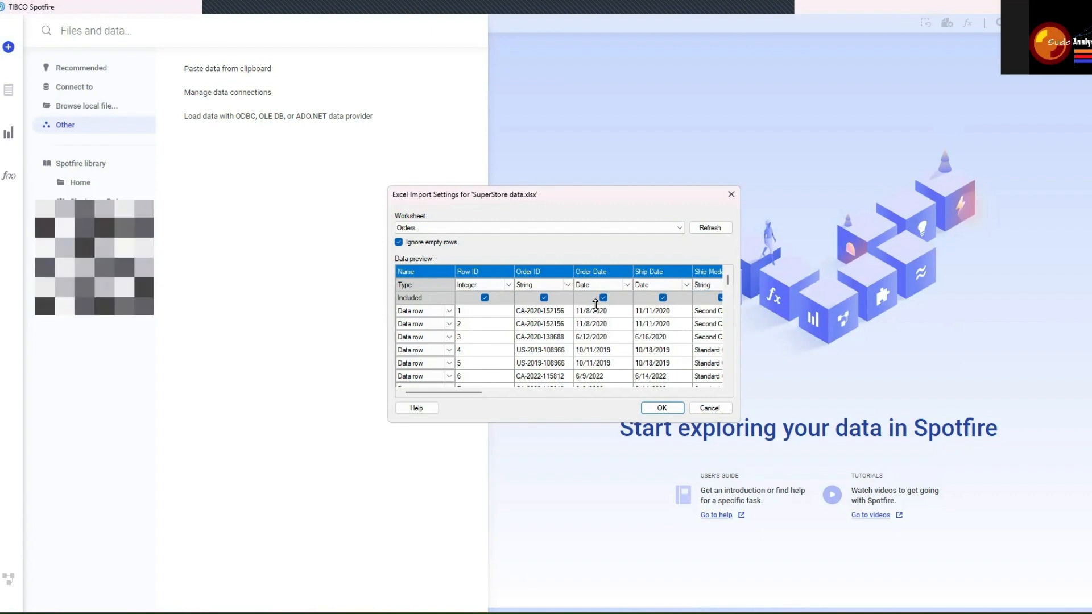
left_click(669, 413)
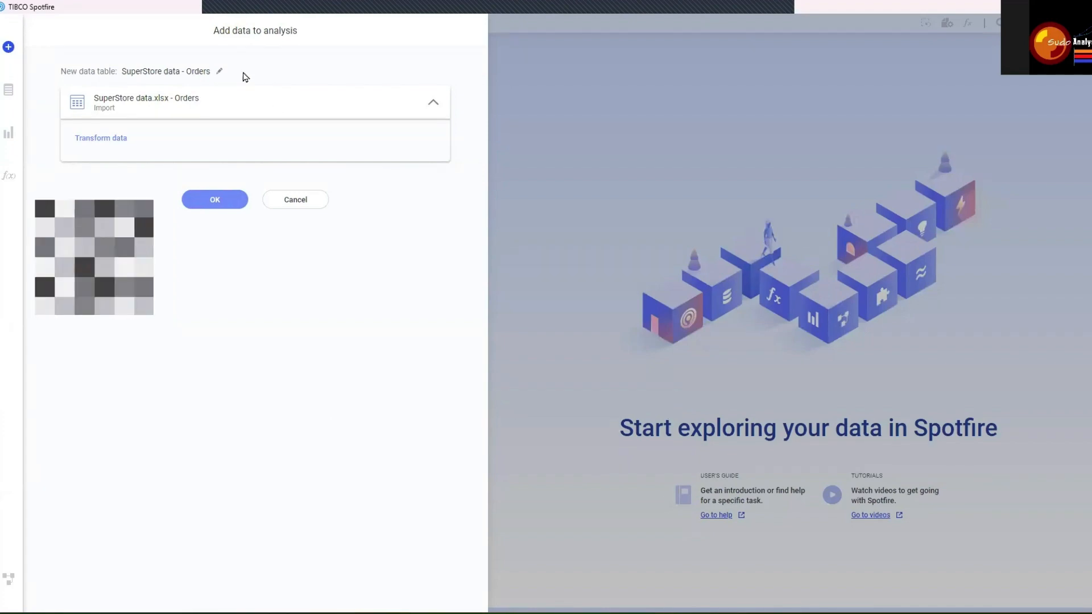
Rename the new data table as Orders
left_click(220, 72)
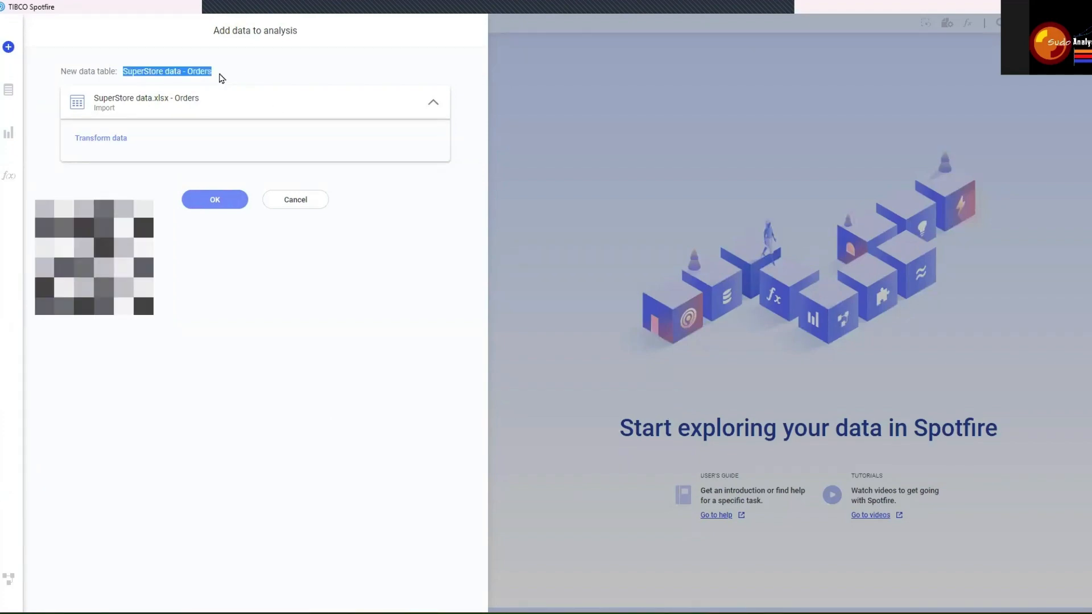
type("Or")
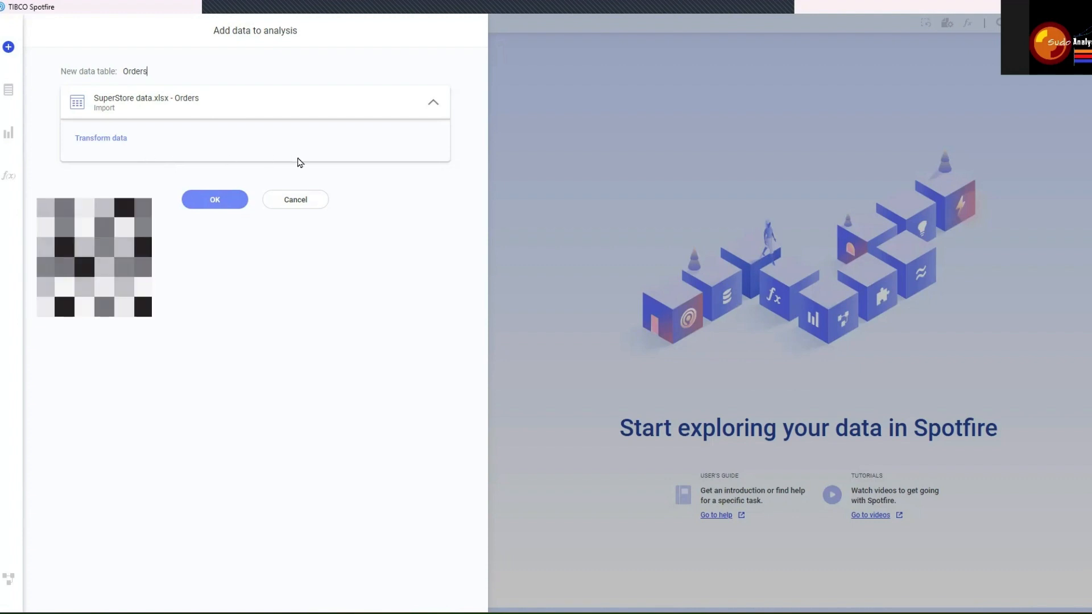
left_click(89, 140)
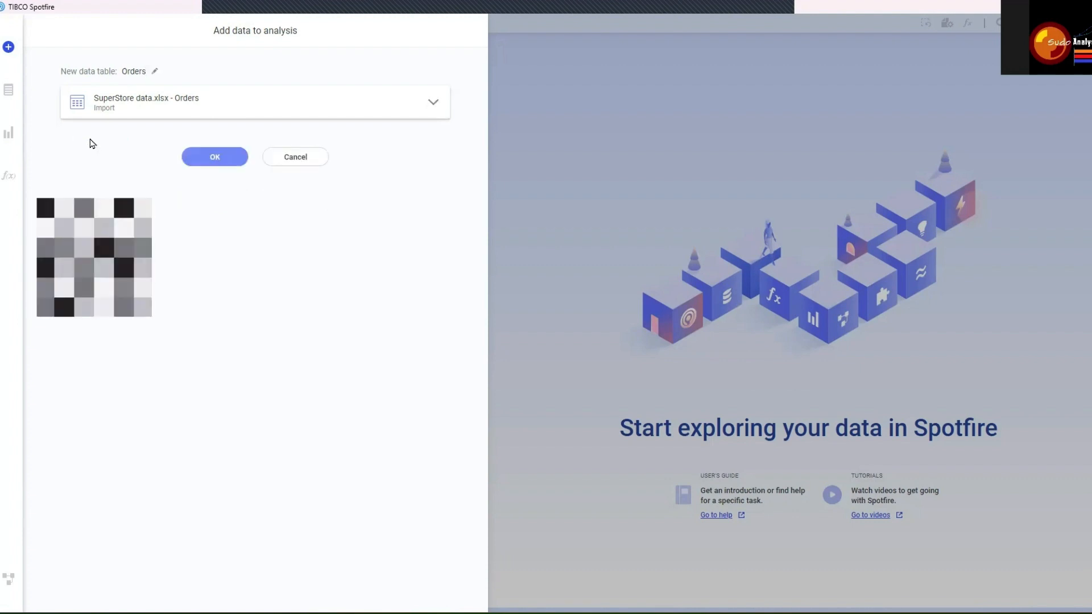
Check the available data transformations without inserting any and add the Orders table to the analysis
left_click(177, 116)
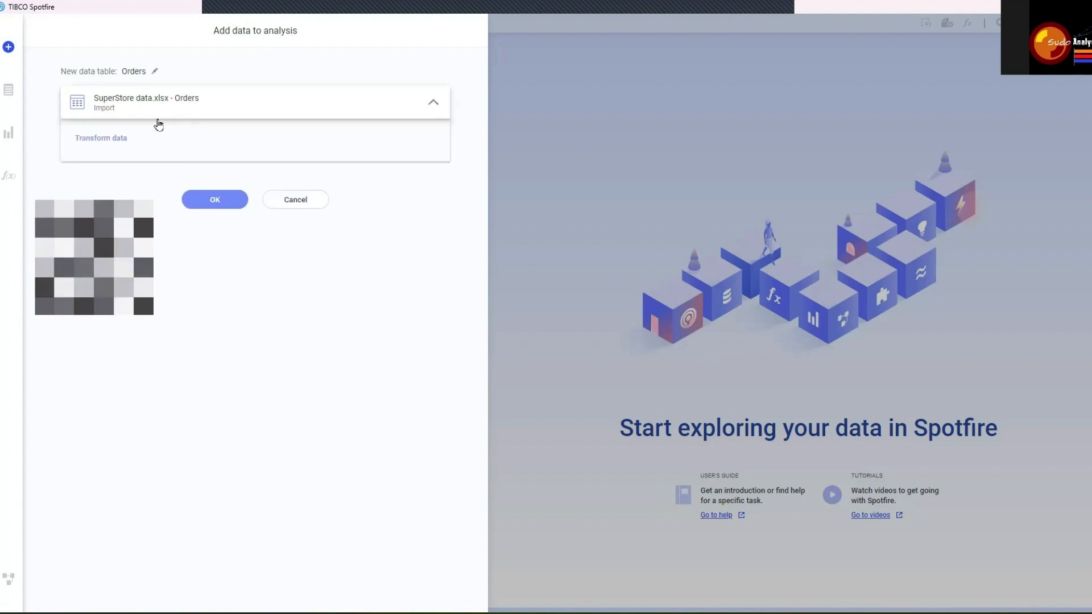
left_click(108, 139)
left_click(510, 260)
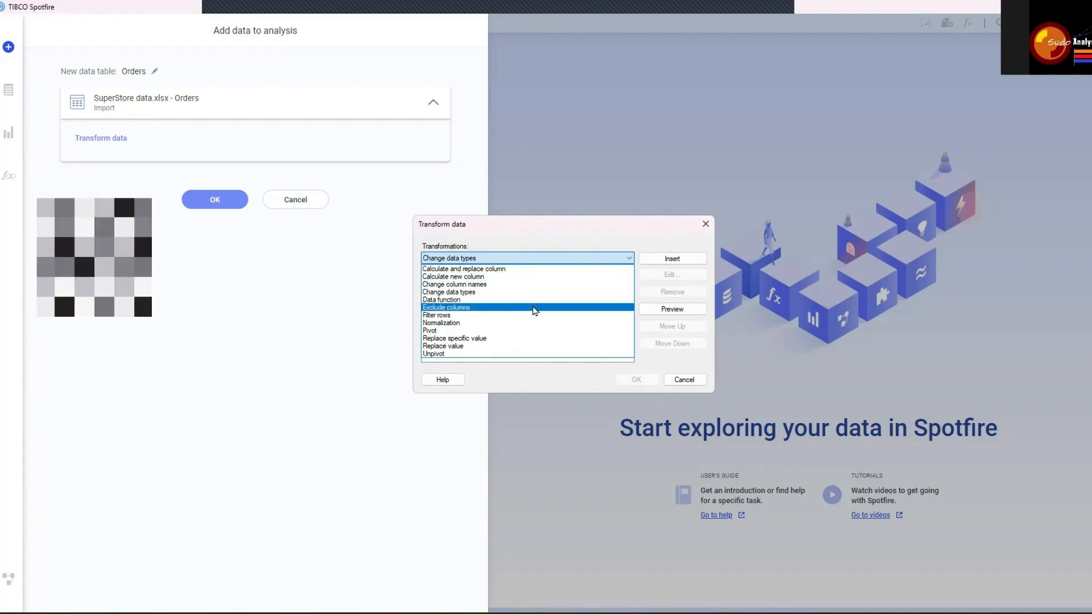
left_click(622, 239)
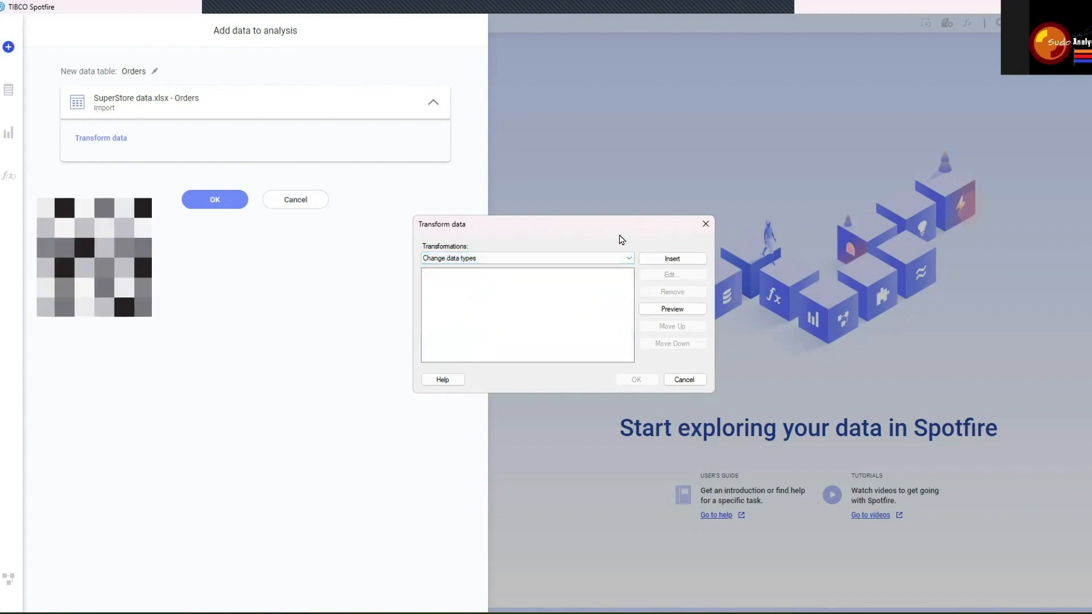
left_click(706, 225)
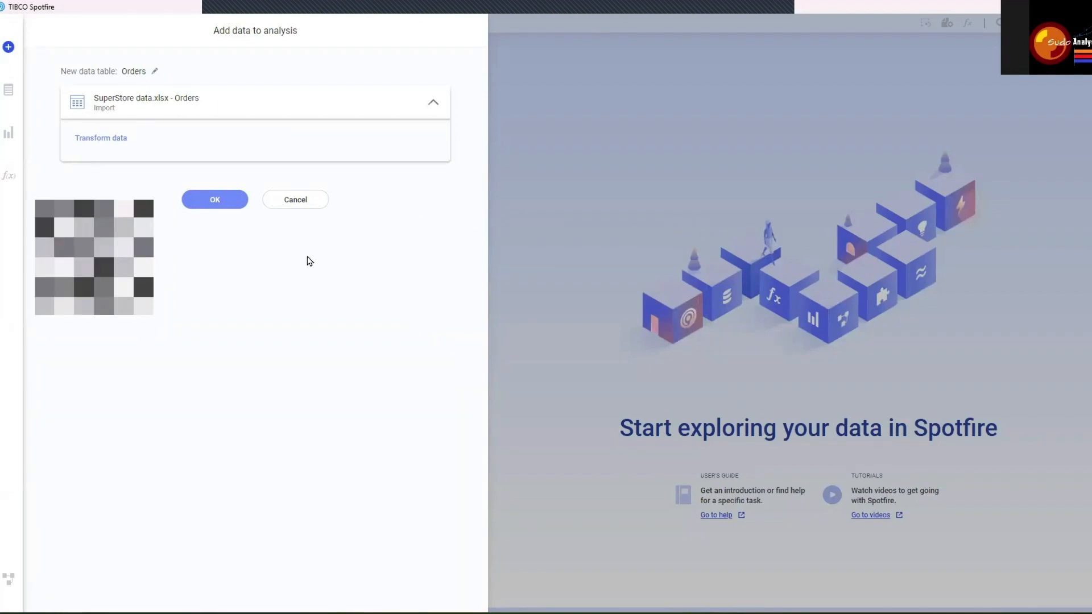
left_click(219, 195)
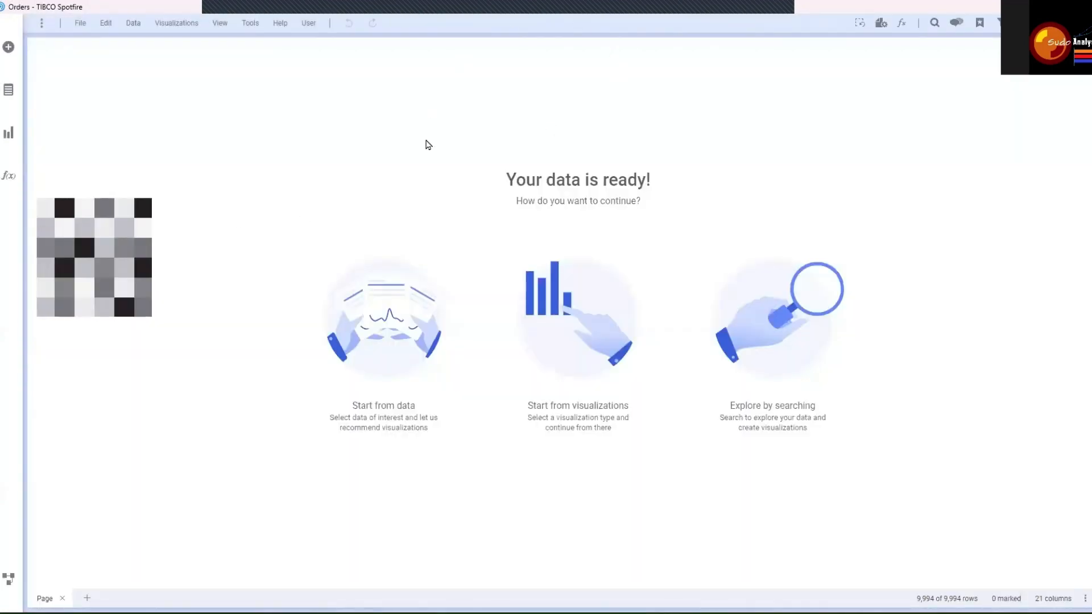
Look through the visualization types and data columns, and examine the Discount column's recommended visualizations and settings
left_click(8, 133)
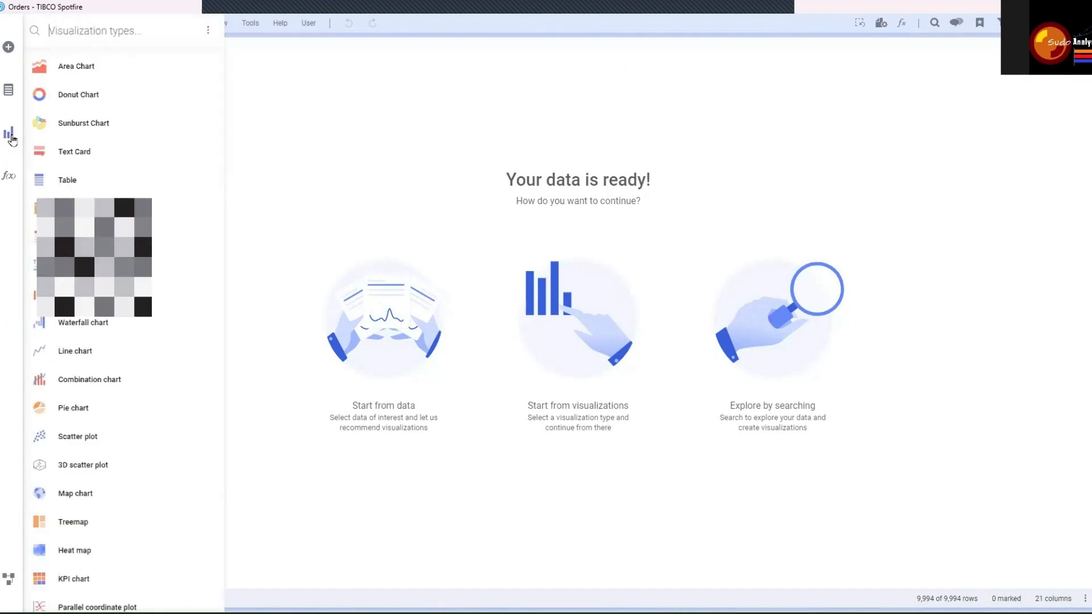
left_click(13, 105)
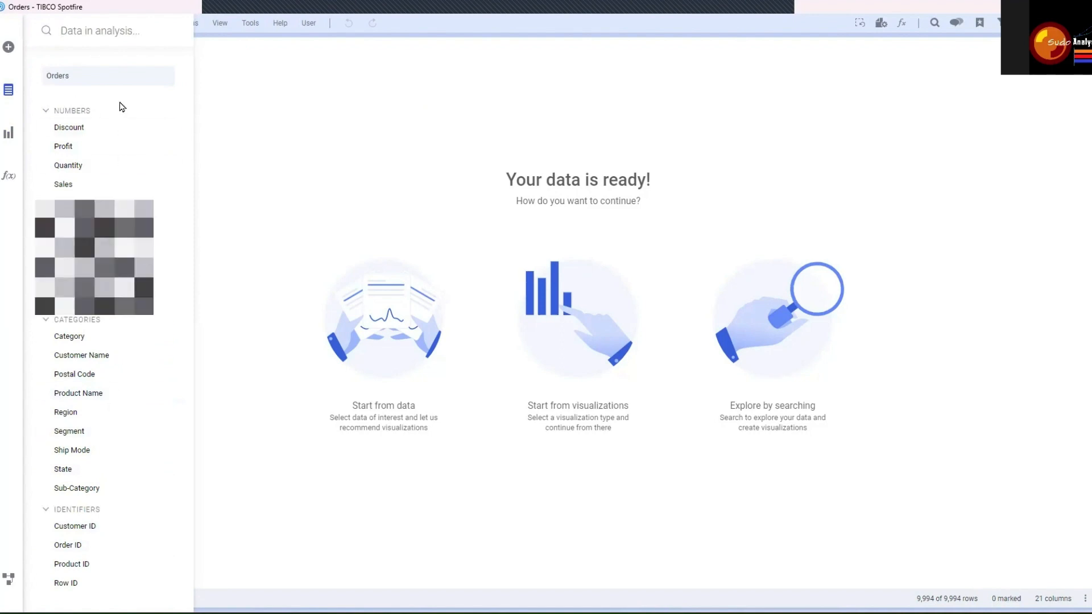
left_click(109, 133)
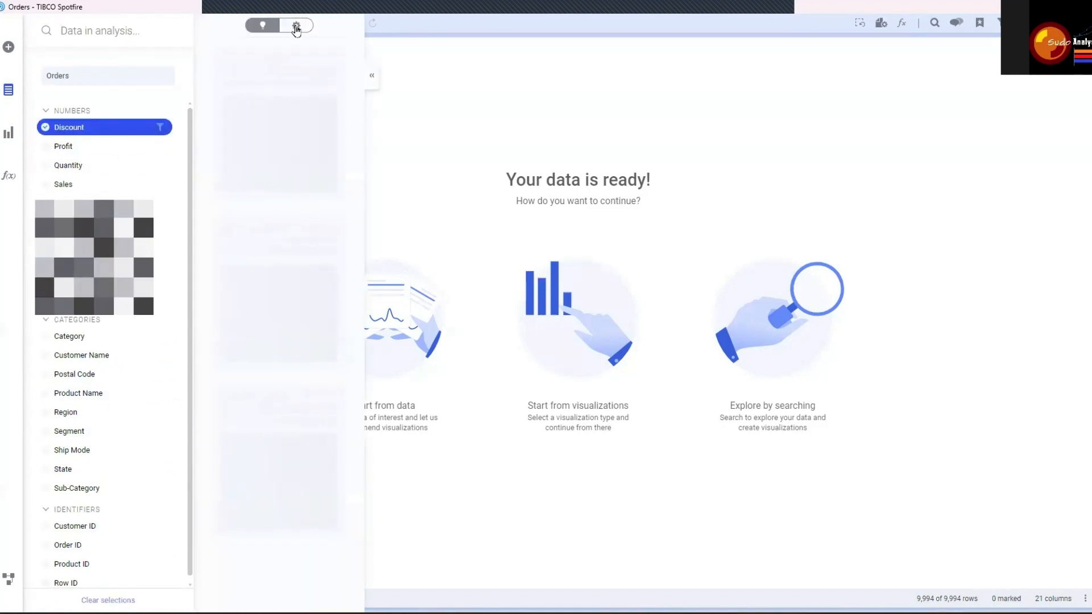
left_click(297, 27)
left_click(268, 28)
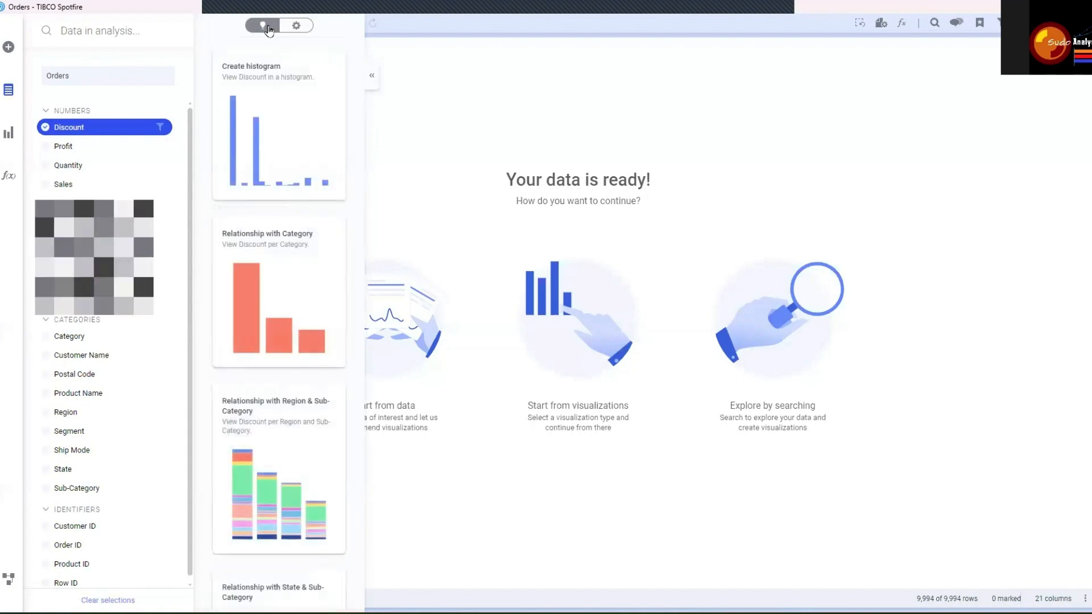
left_click(300, 27)
scroll(313, 292, "down", 2)
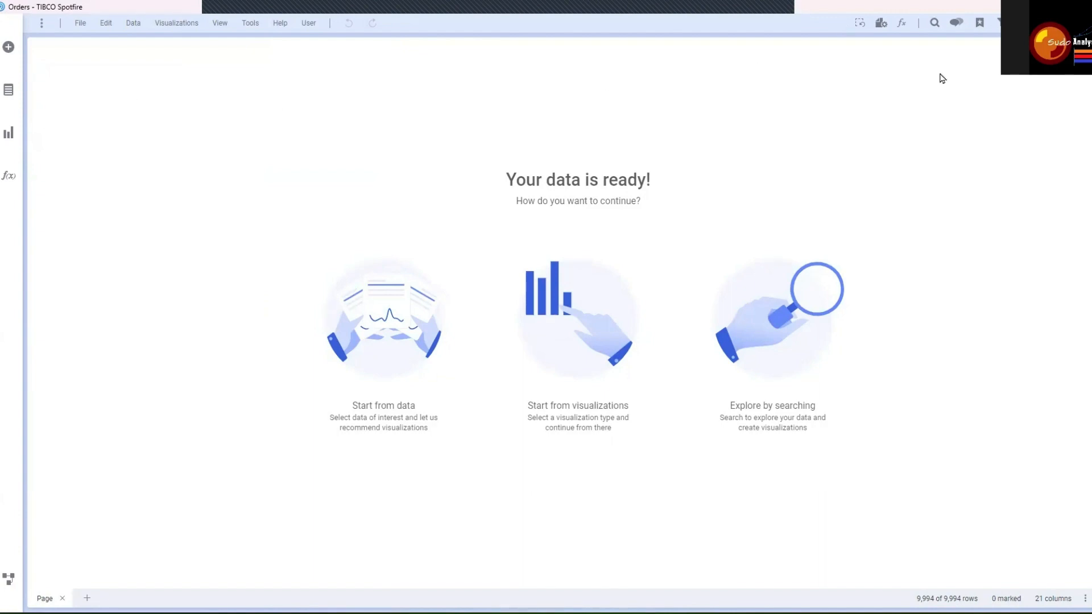
Add a Table visualization of the Orders data to the page and show the filters
left_click(10, 142)
left_click(78, 184)
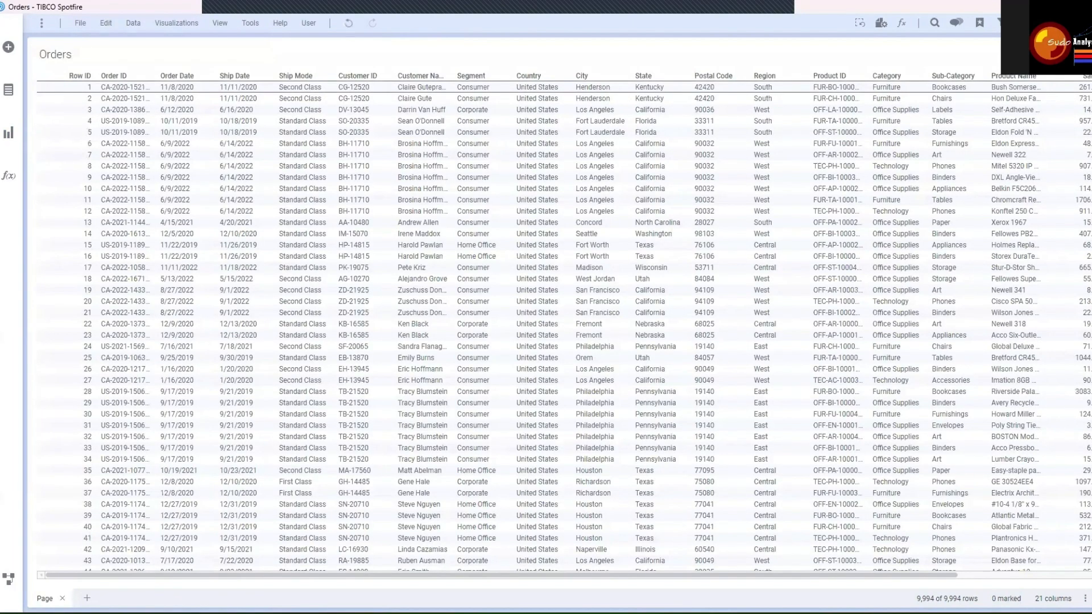
left_click(1000, 23)
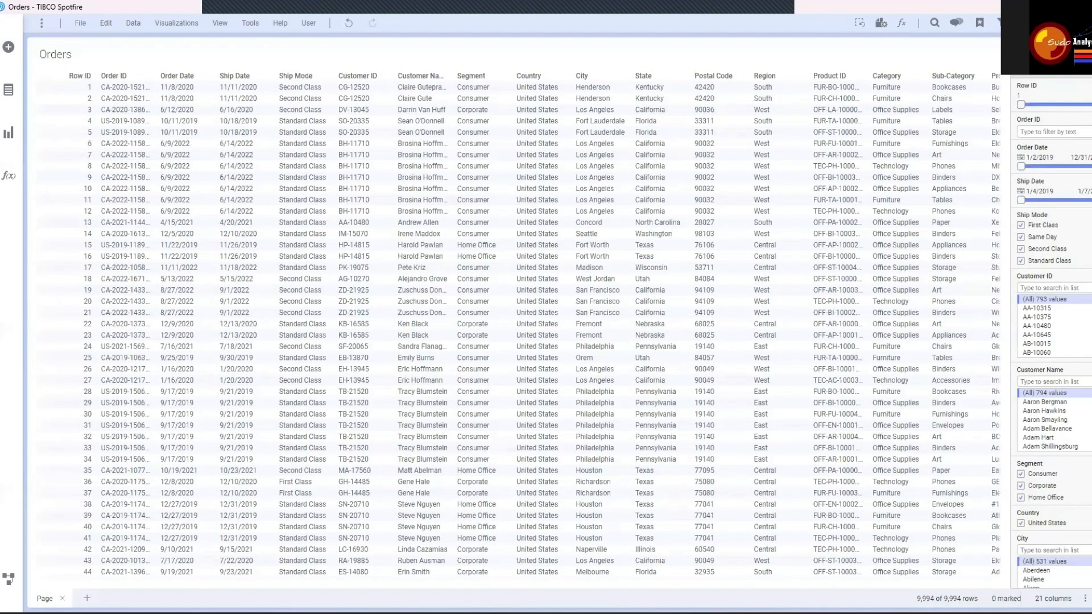
Look through the filters for the Orders data columns, from Ship Mode down to Profit
scroll(1090, 424, "down", 3)
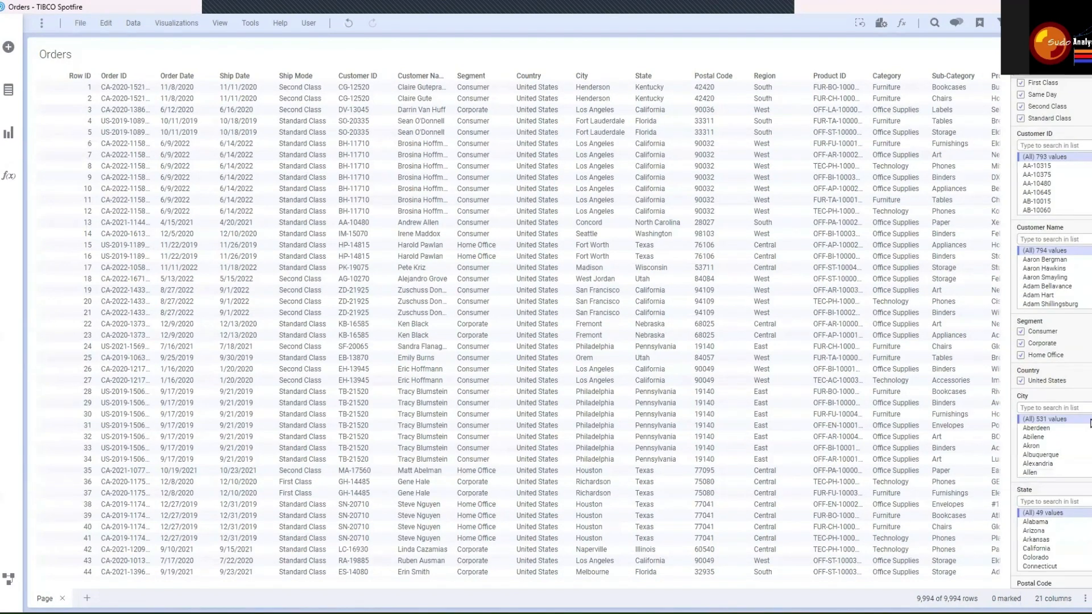
scroll(1090, 424, "down", 10)
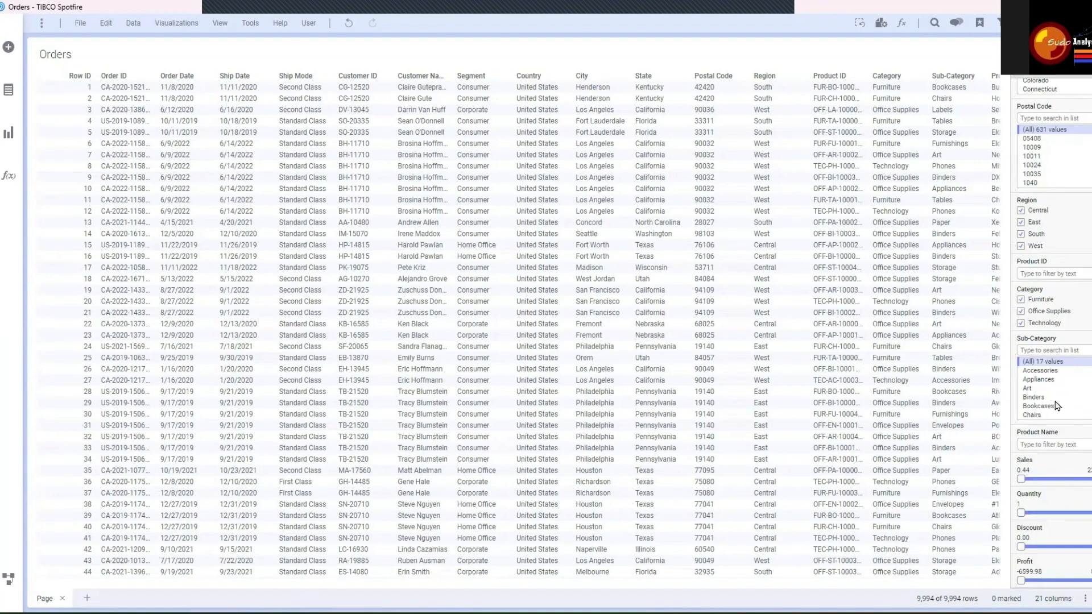
scroll(1053, 389, "up", 10)
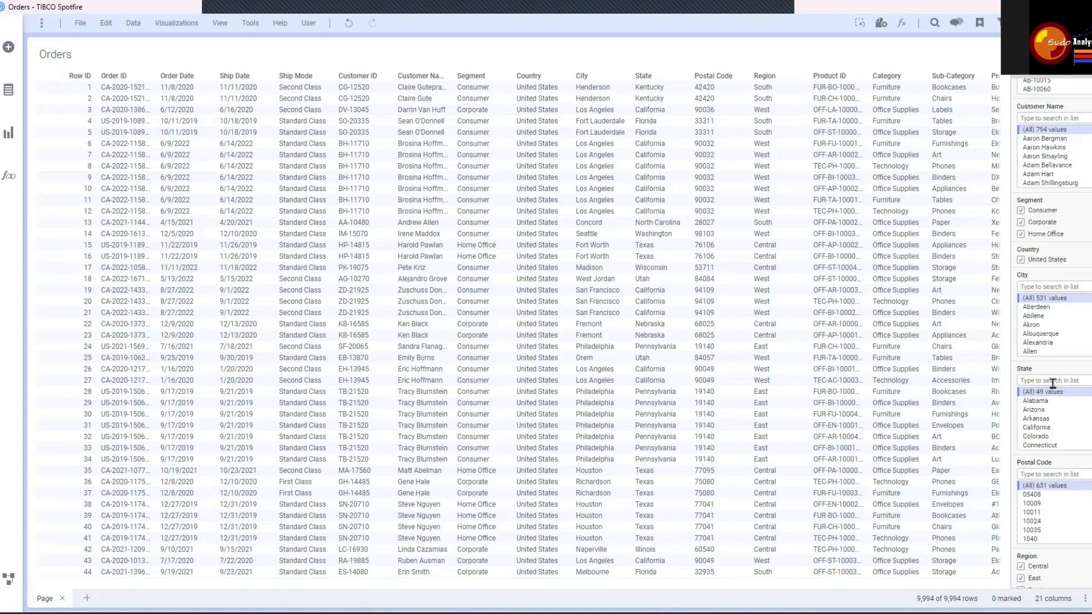
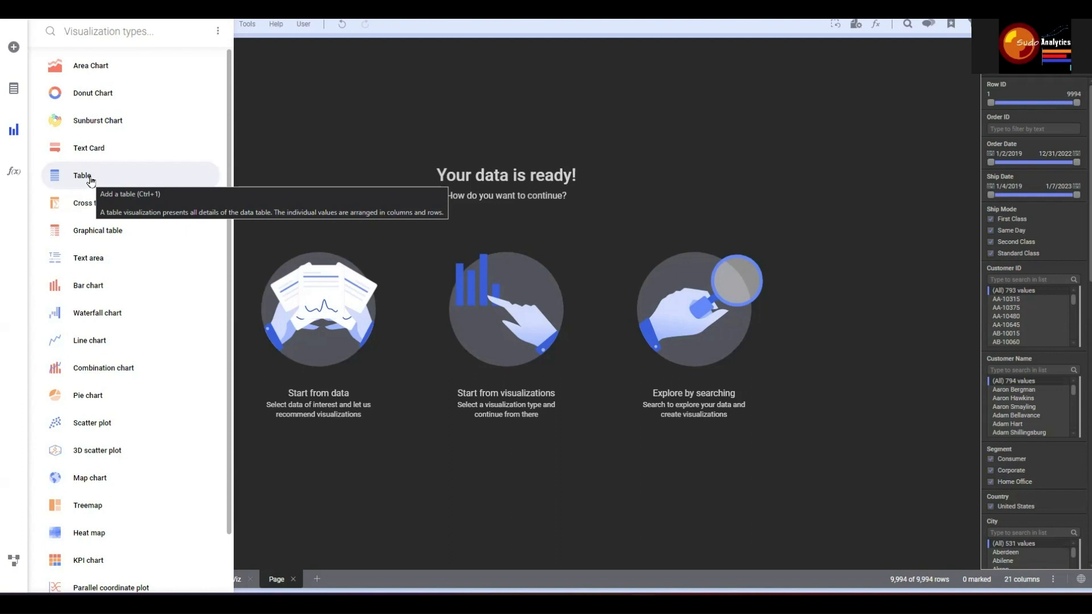
Add a Table visualization of the SuperStore Orders data to the new page and look over the other visualization types
left_click(296, 158)
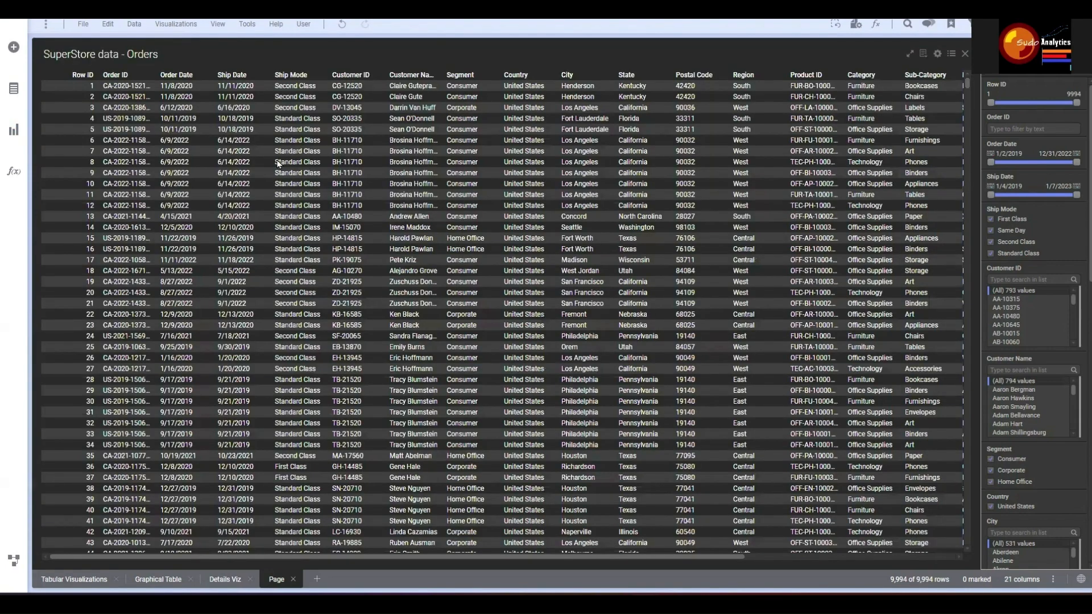
left_click(10, 133)
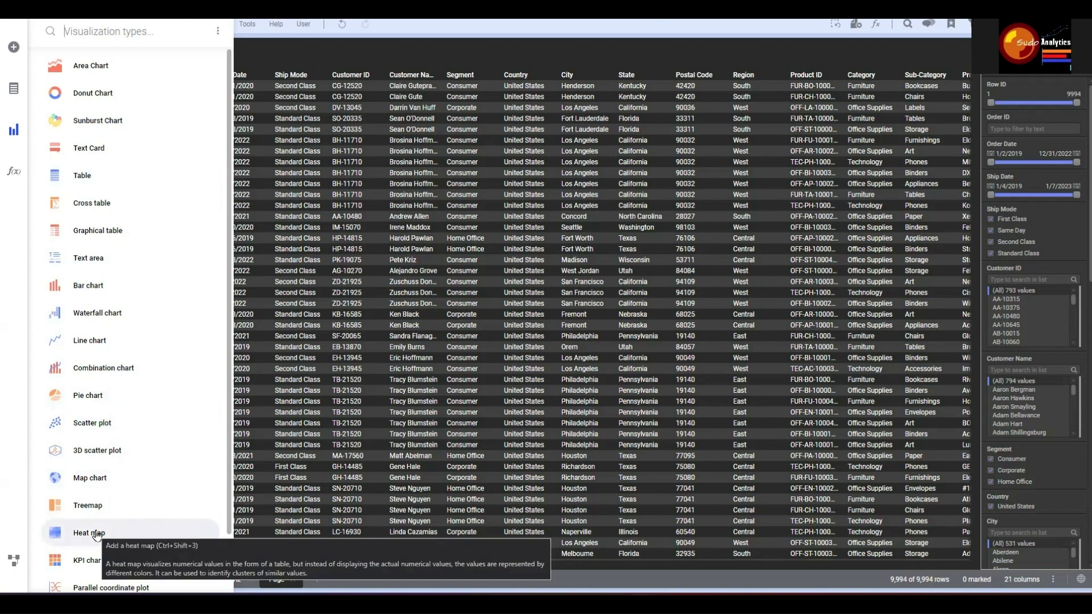
left_click(826, 55)
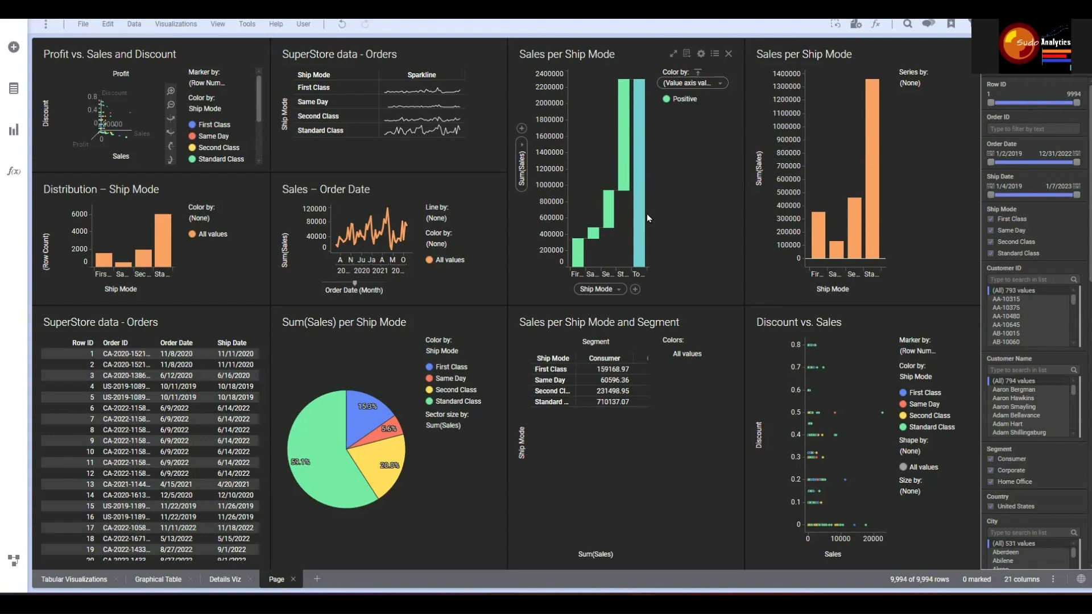
Undo the additions of all the charts placed on the page alongside the SuperStore Orders table
key("ctrl+z")
key("ctrl+z")
key("ctrl+z")
key("ctrl+z")
key("ctrl+z")
key("ctrl+z")
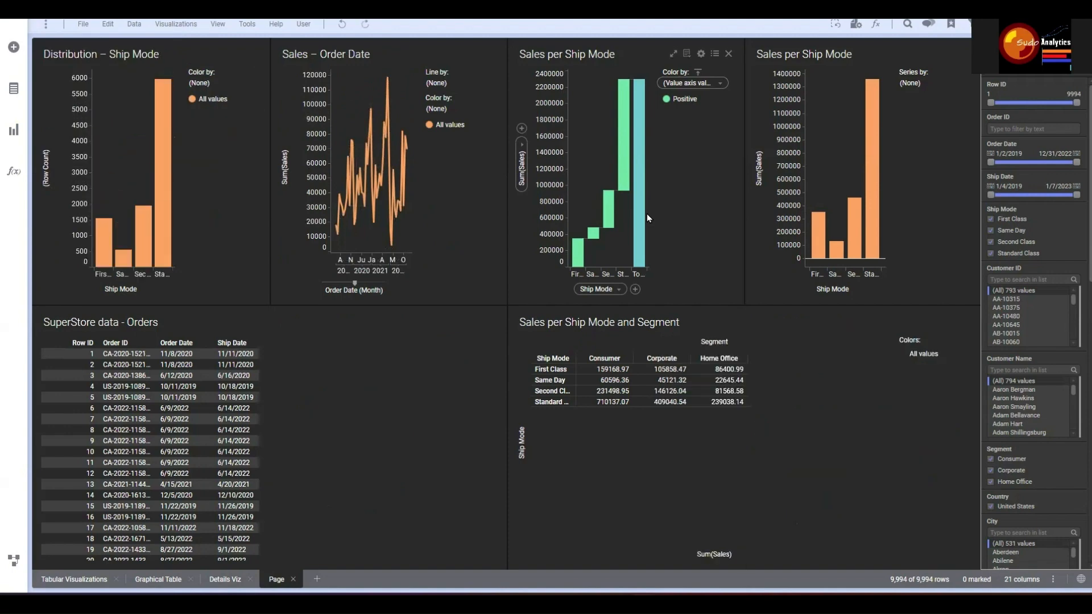
key("ctrl+z")
key("ctrl+z")
key("ctrl+z")
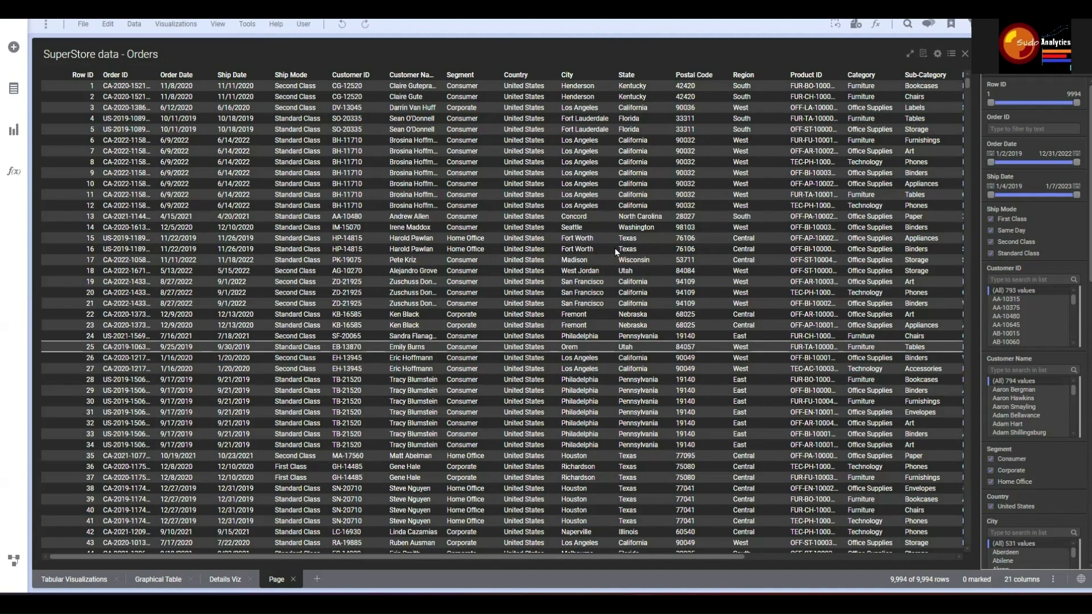
Look across the table's columns, open its column properties and remove all selected columns
left_click_drag(274, 557, 294, 557)
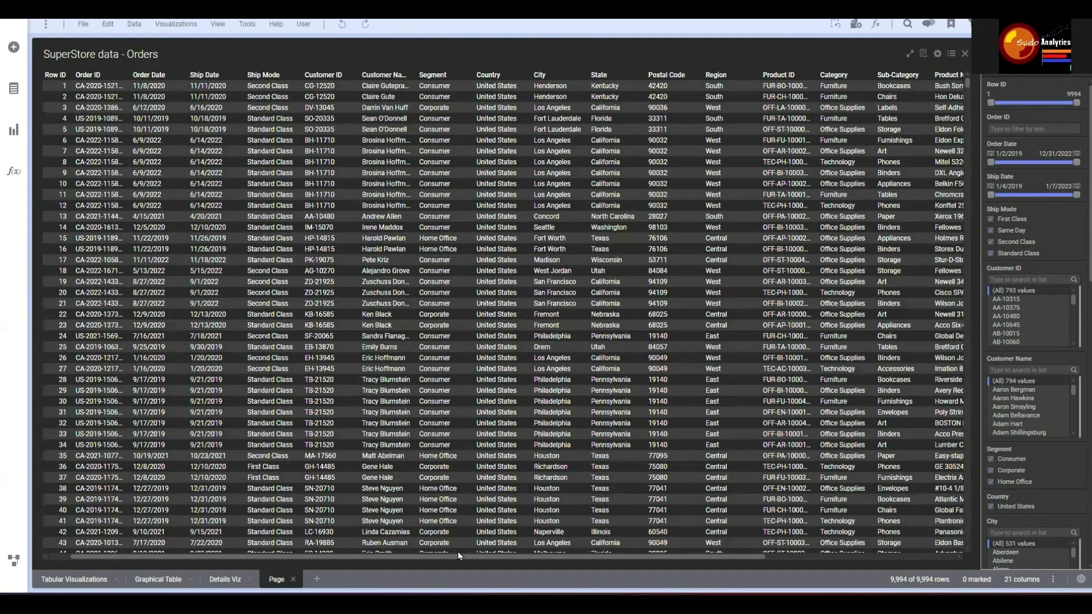
left_click_drag(200, 556, 179, 555)
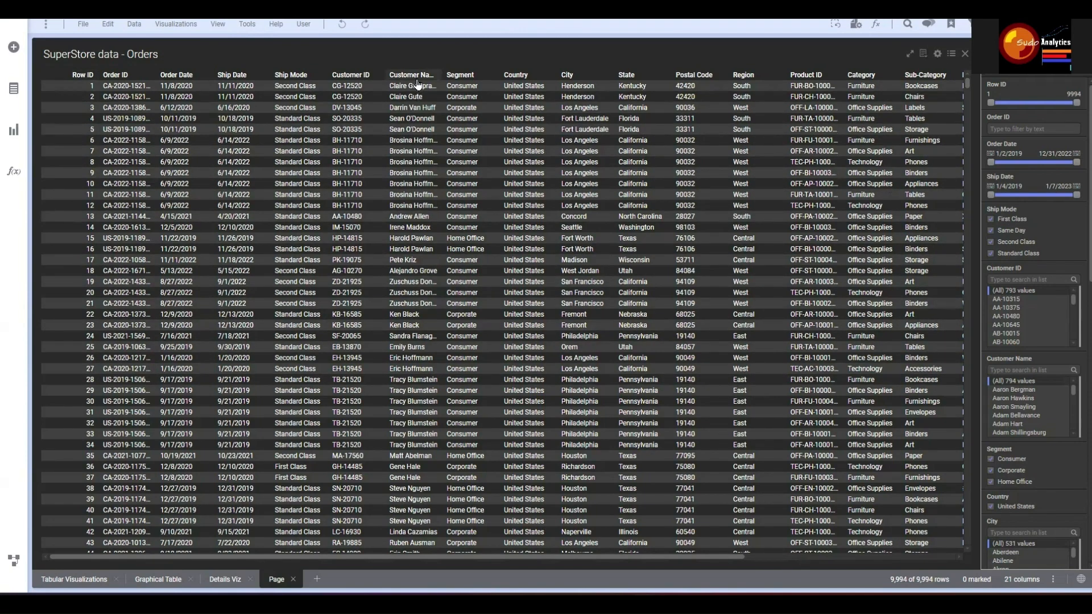
right_click(427, 252)
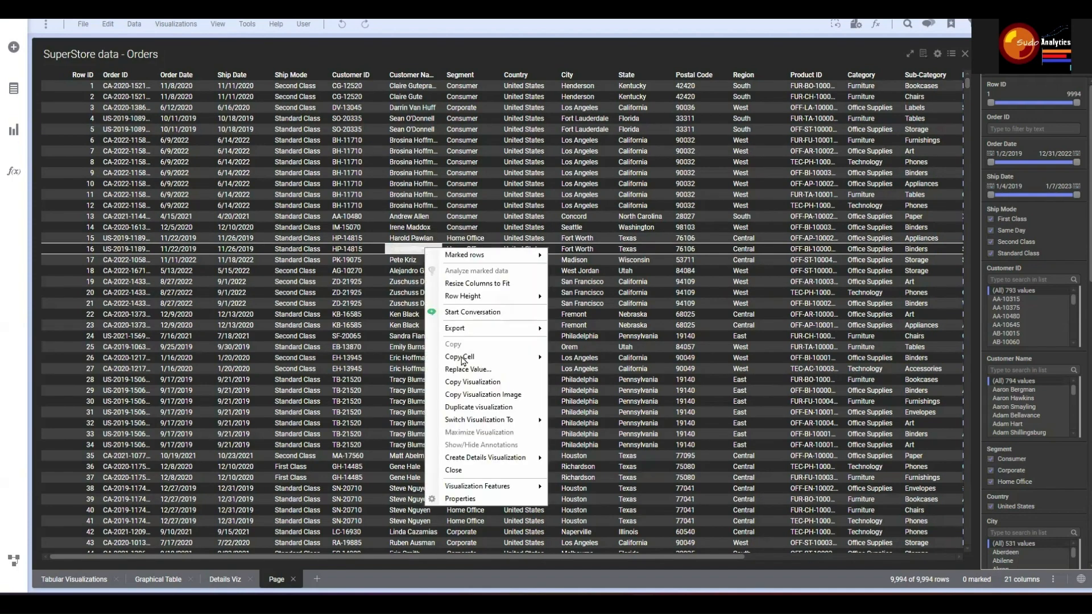
left_click(461, 499)
left_click(399, 242)
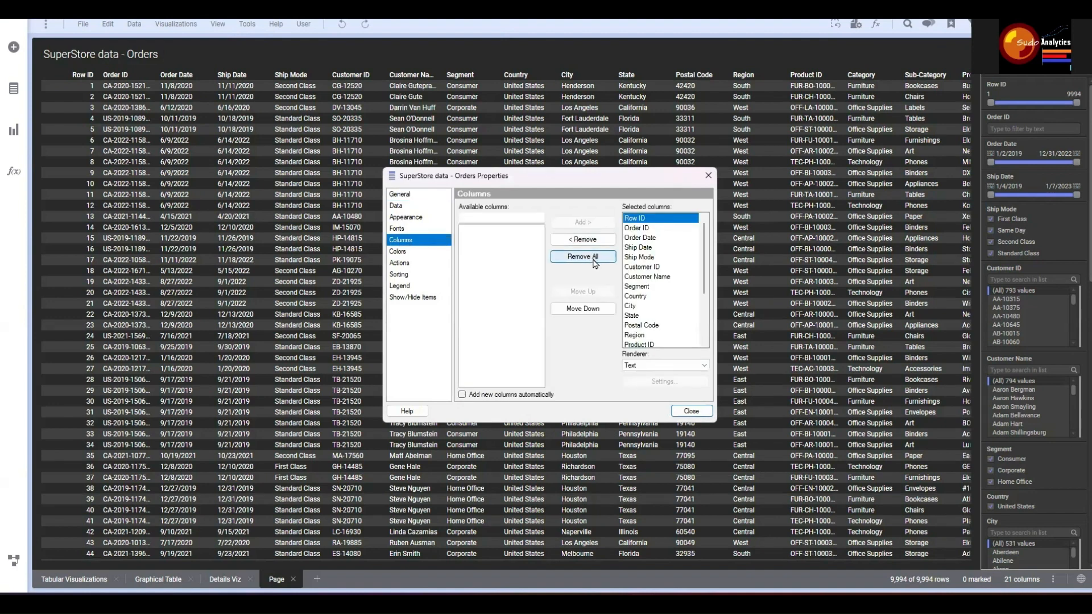
left_click(594, 262)
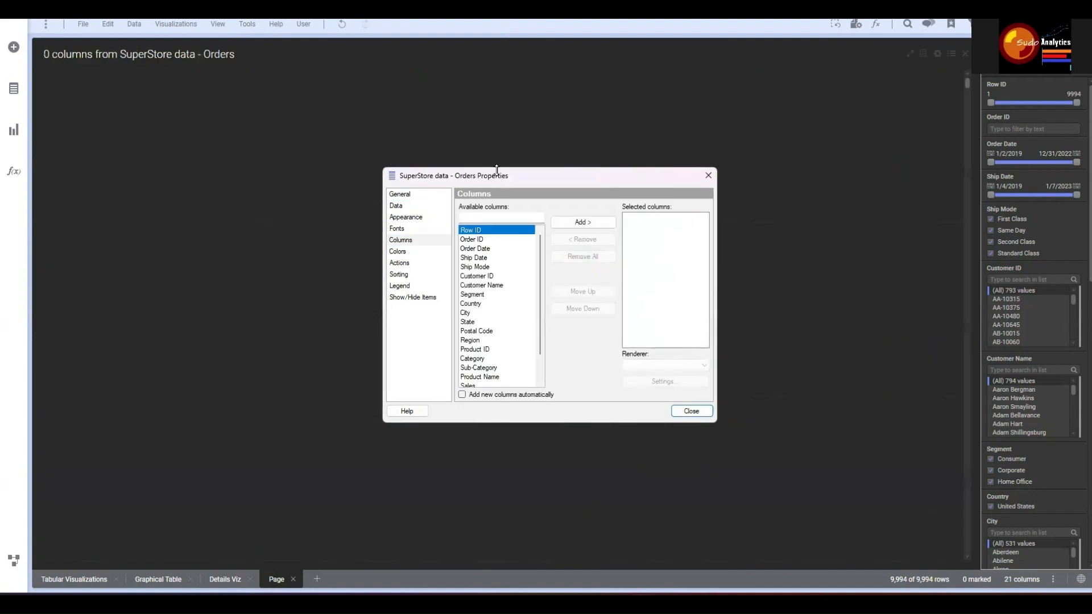
Add the Order Date, Order ID, Ship Date and Ship Mode columns to the table, in that order
left_click(481, 240)
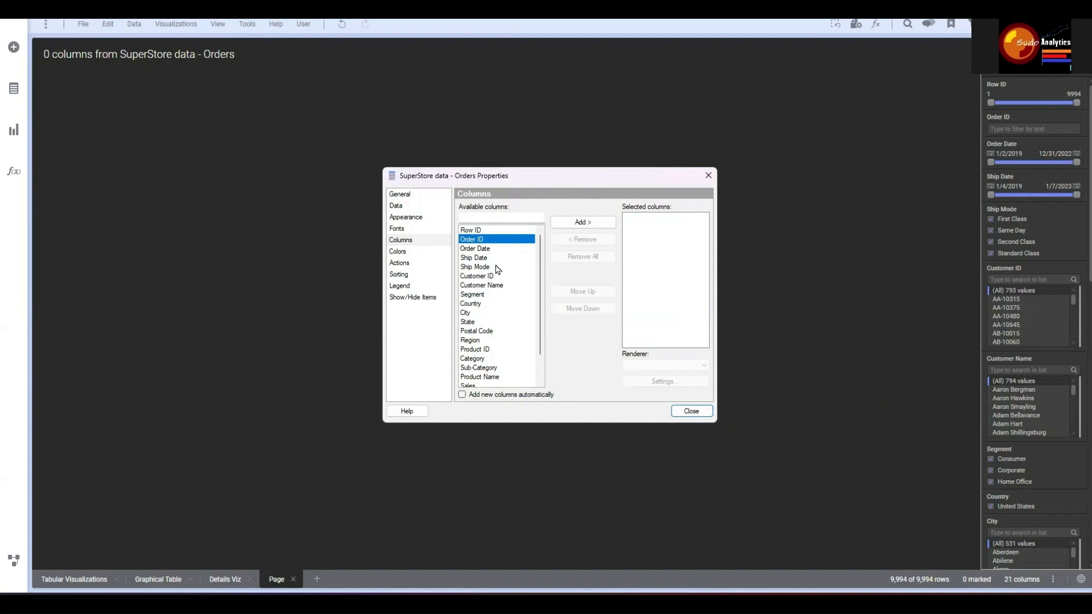
left_click(508, 249)
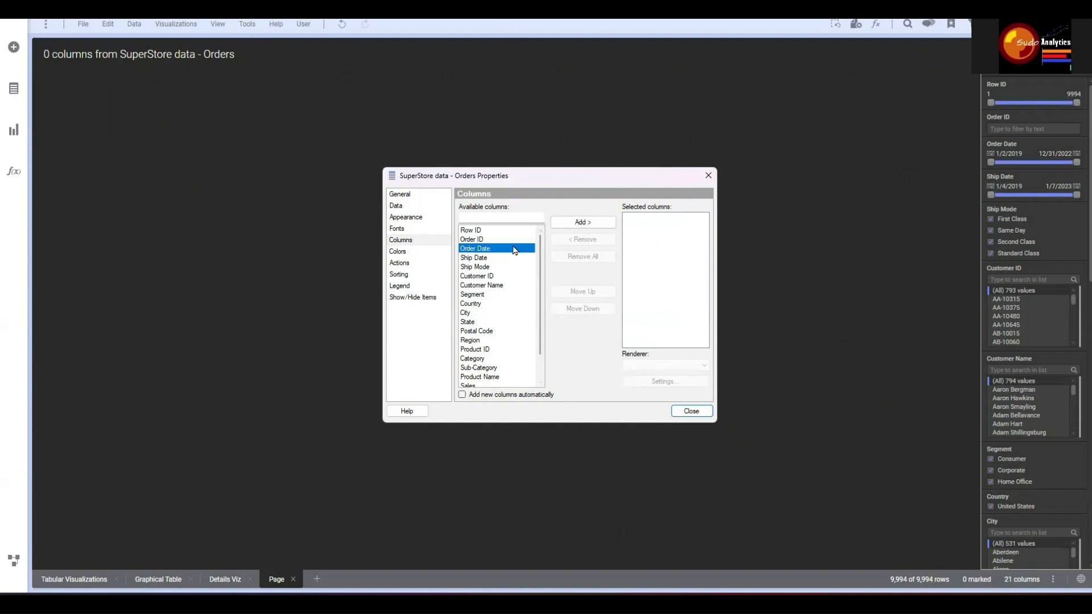
left_click(582, 222)
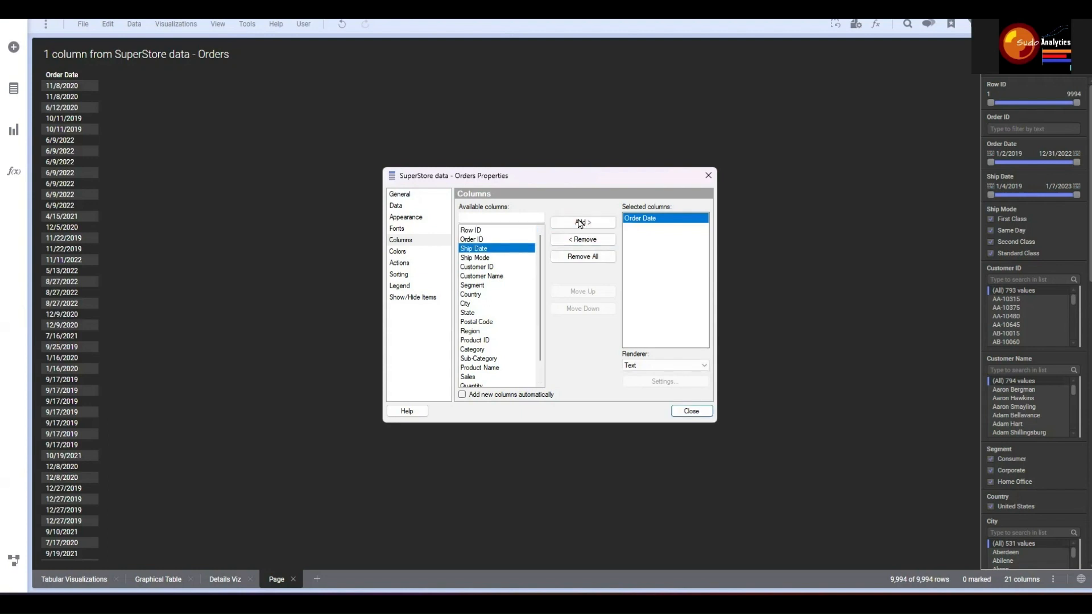
left_click(473, 241)
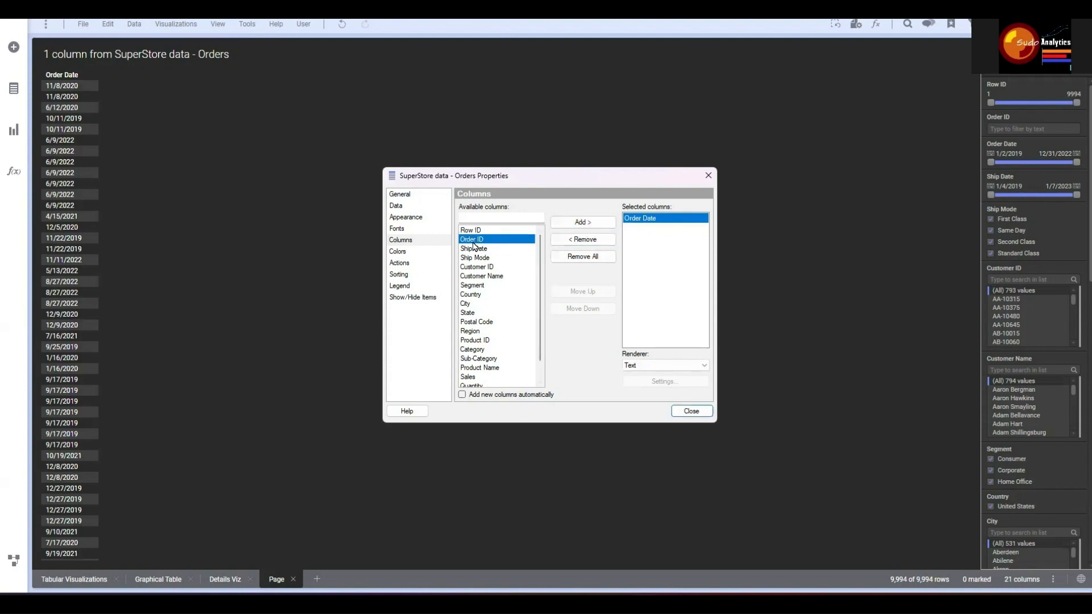
left_click(582, 222)
left_click(482, 241)
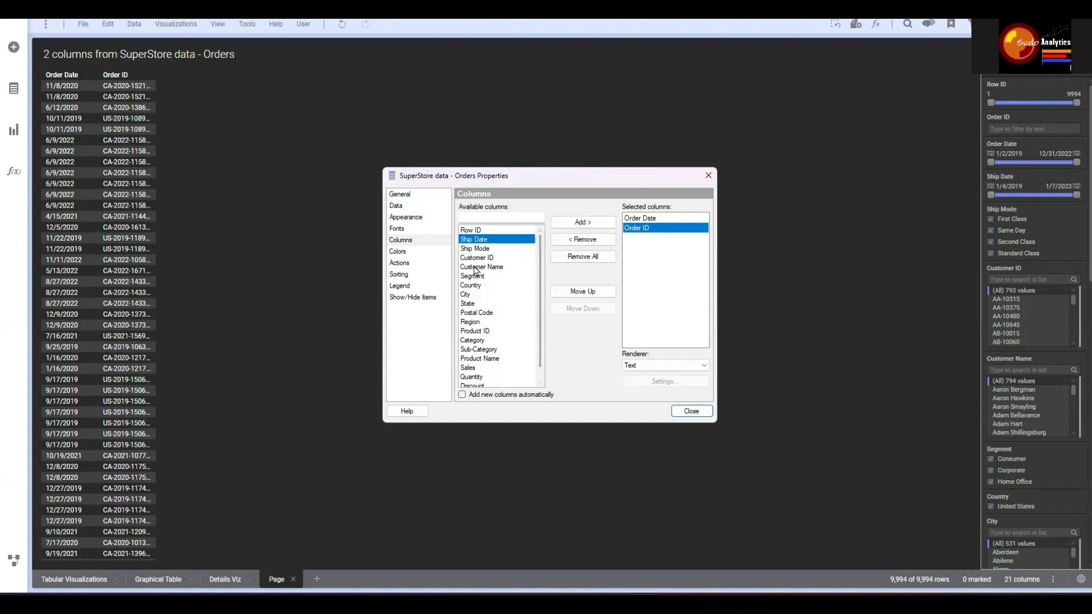
left_click(583, 222)
left_click(483, 241)
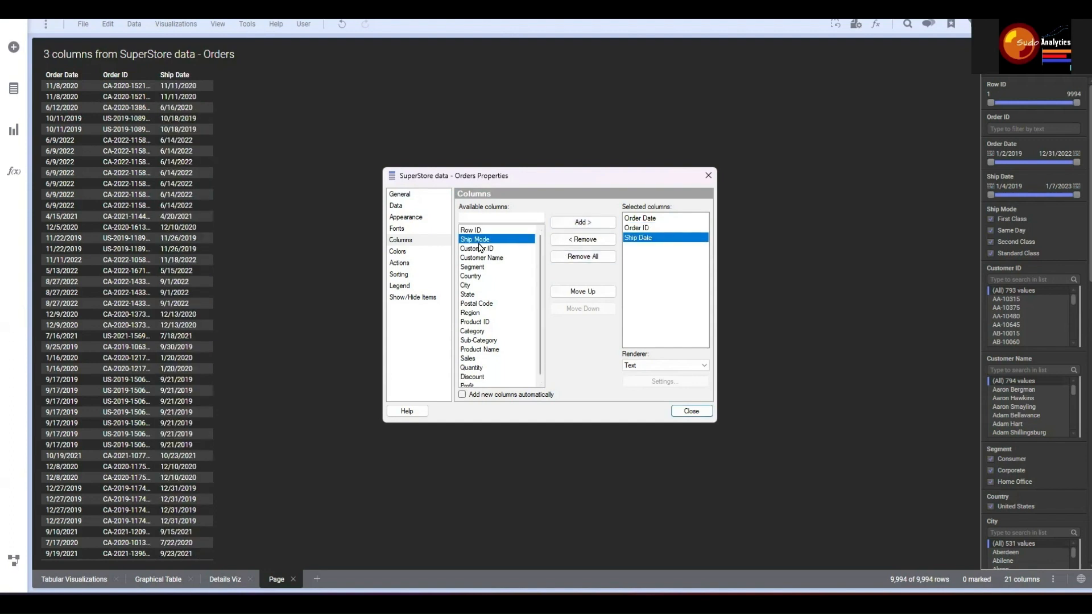
left_click(574, 225)
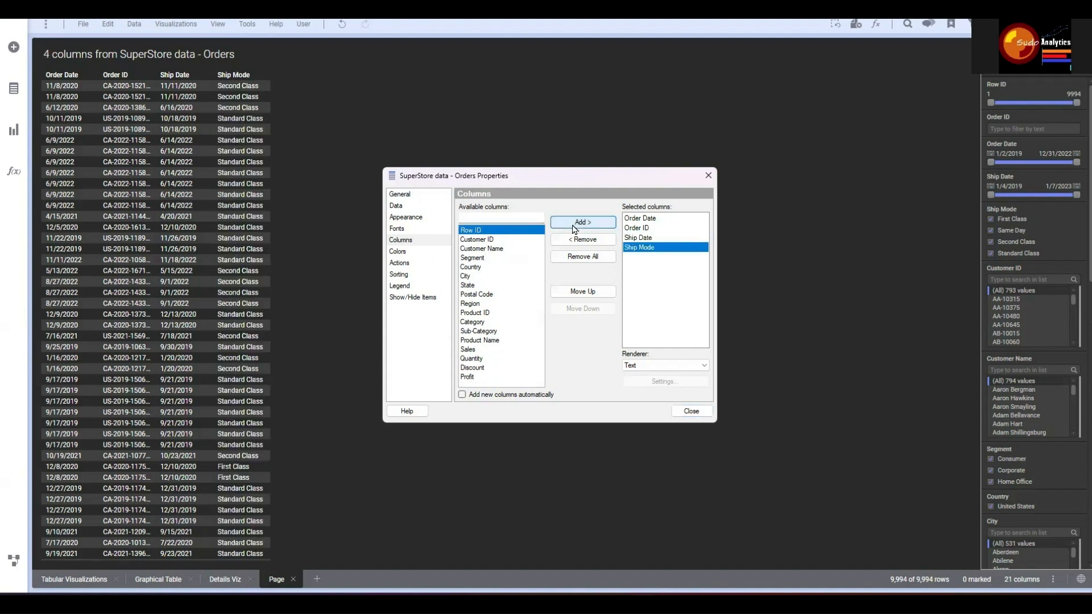
Add the Segment, Country, City and State columns to the table's selected columns
left_click(482, 240)
left_click(484, 249)
left_click(483, 258)
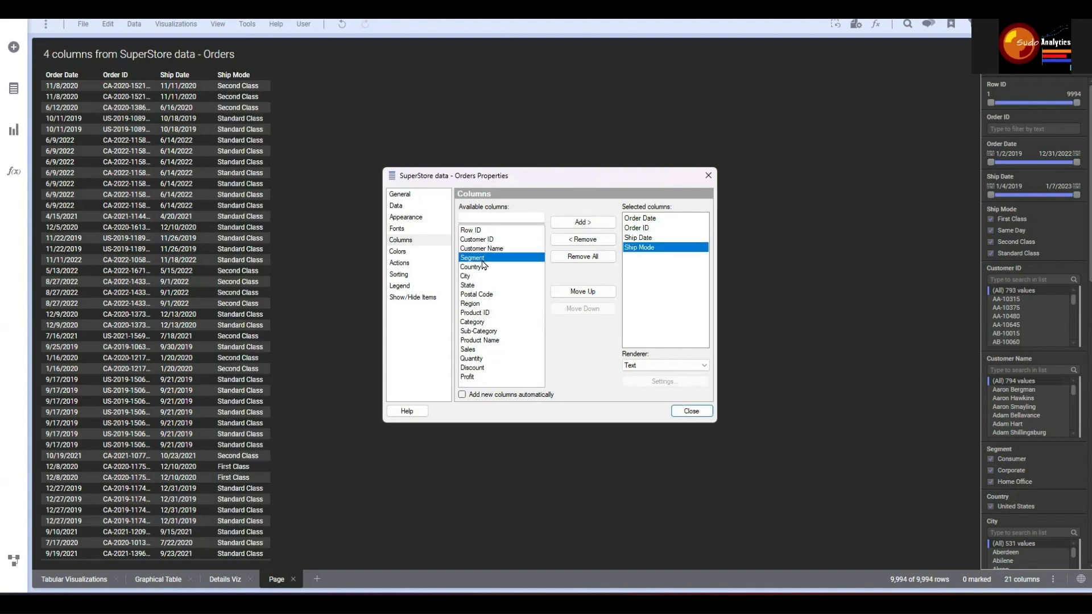
left_click(479, 266, "shift")
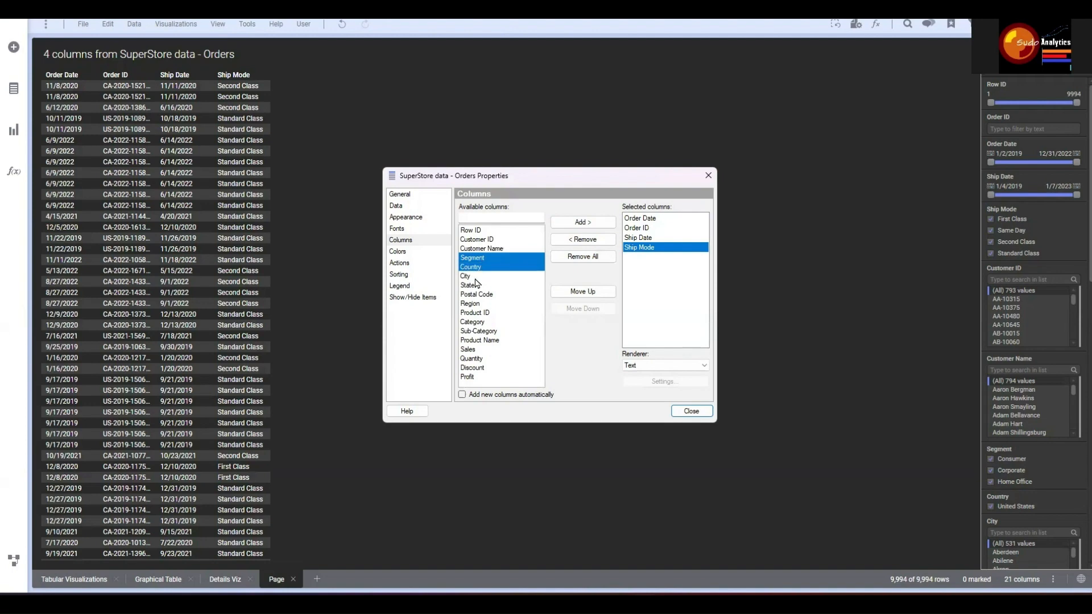
left_click(582, 226)
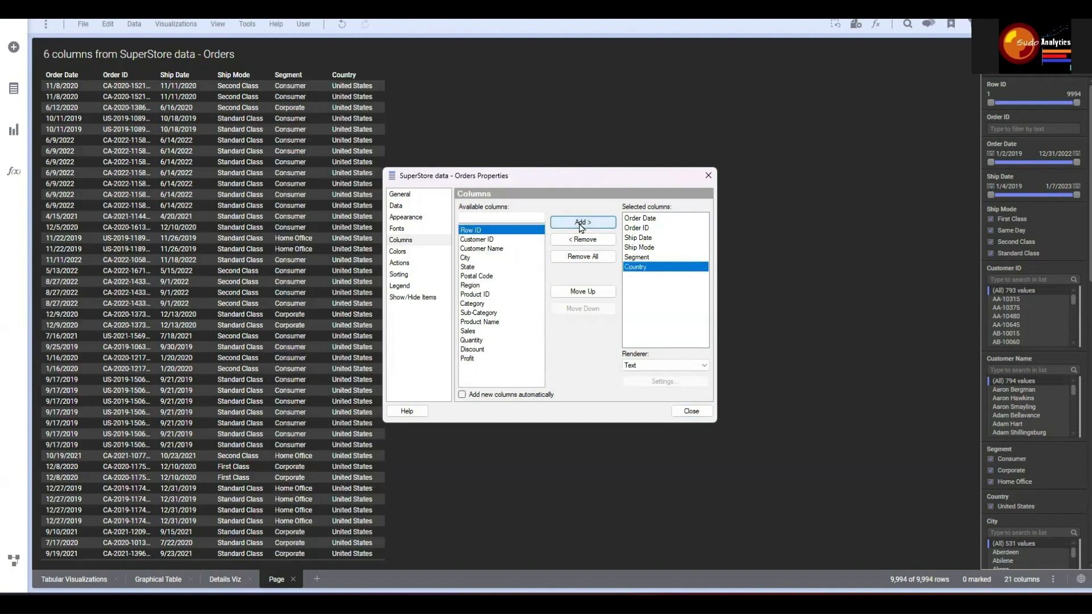
left_click(486, 259)
left_click(486, 267, "shift")
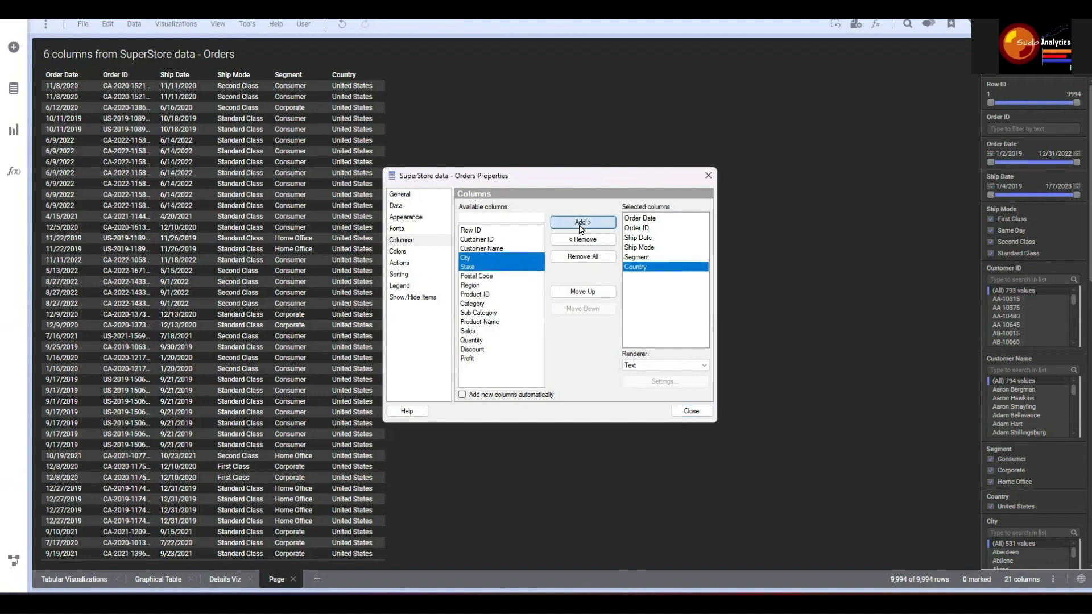
left_click(570, 222)
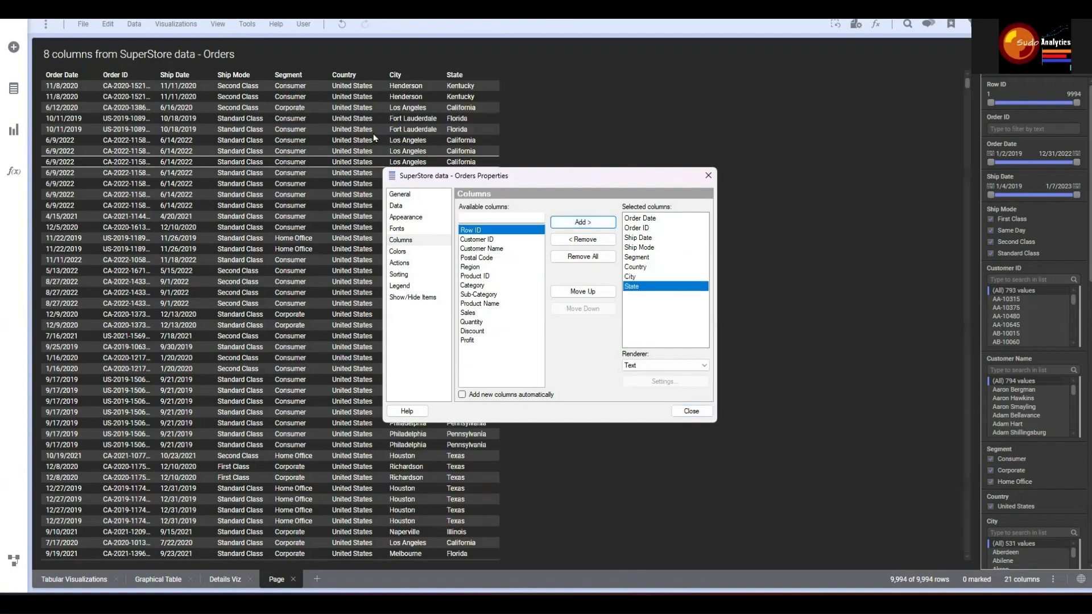
Remove the Country column from the table and add the Region column
left_click(635, 267)
left_click(597, 244)
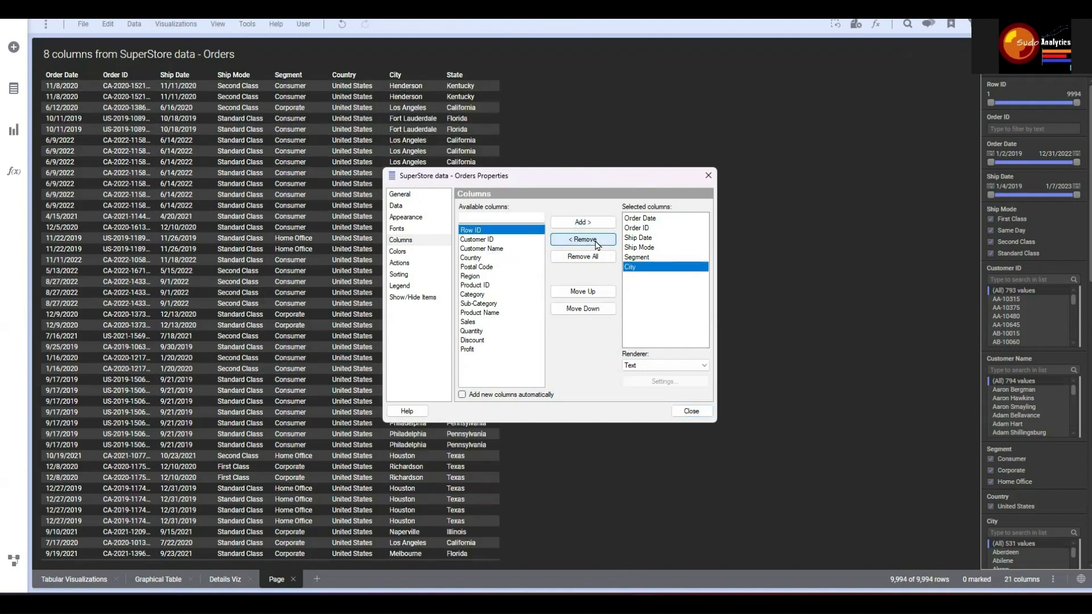
left_click(471, 267)
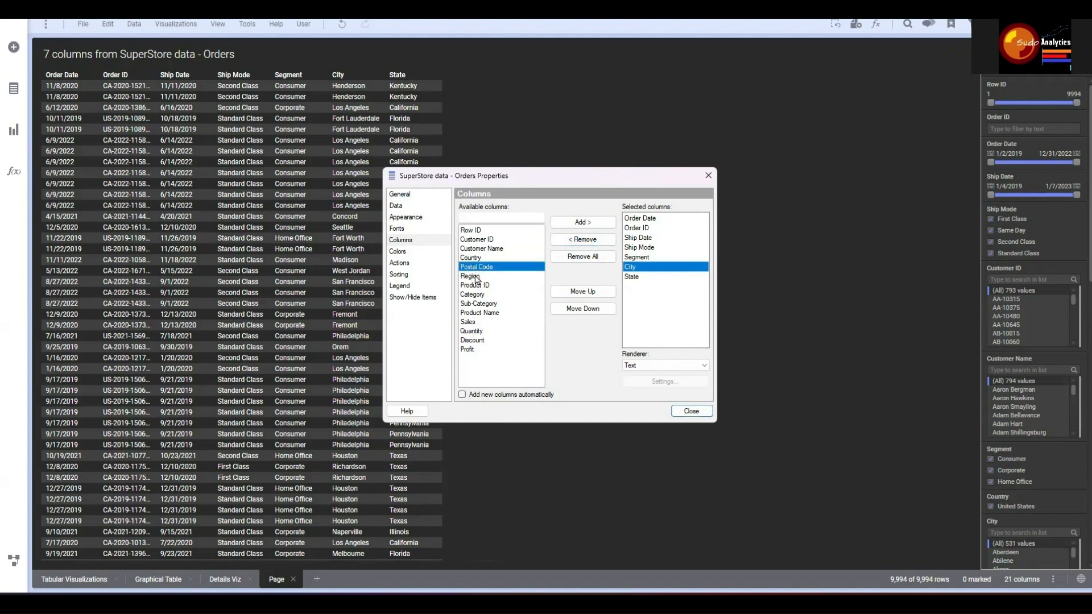
left_click(478, 277)
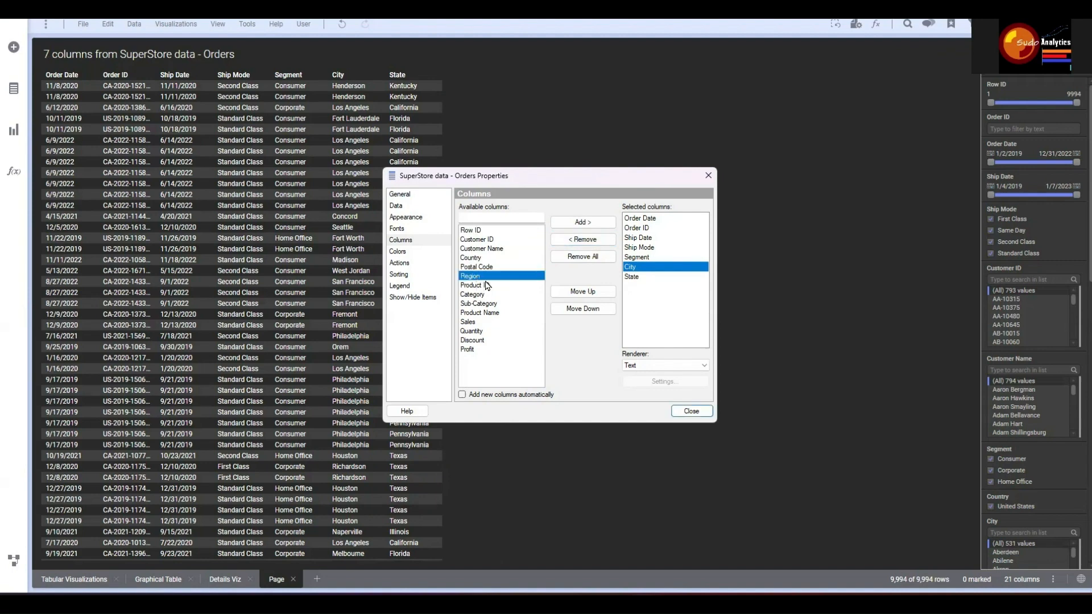
left_click(585, 223)
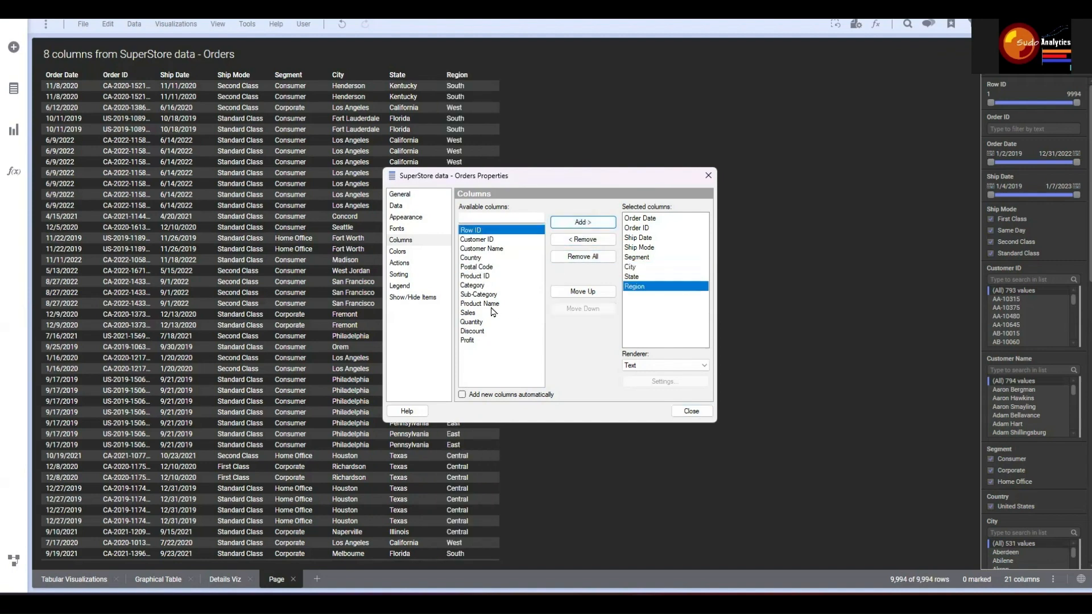
Add the Category, Sub-Category, Product Name, Sales and Profit columns to the table
left_click_drag(482, 285, 487, 305)
left_click(595, 230)
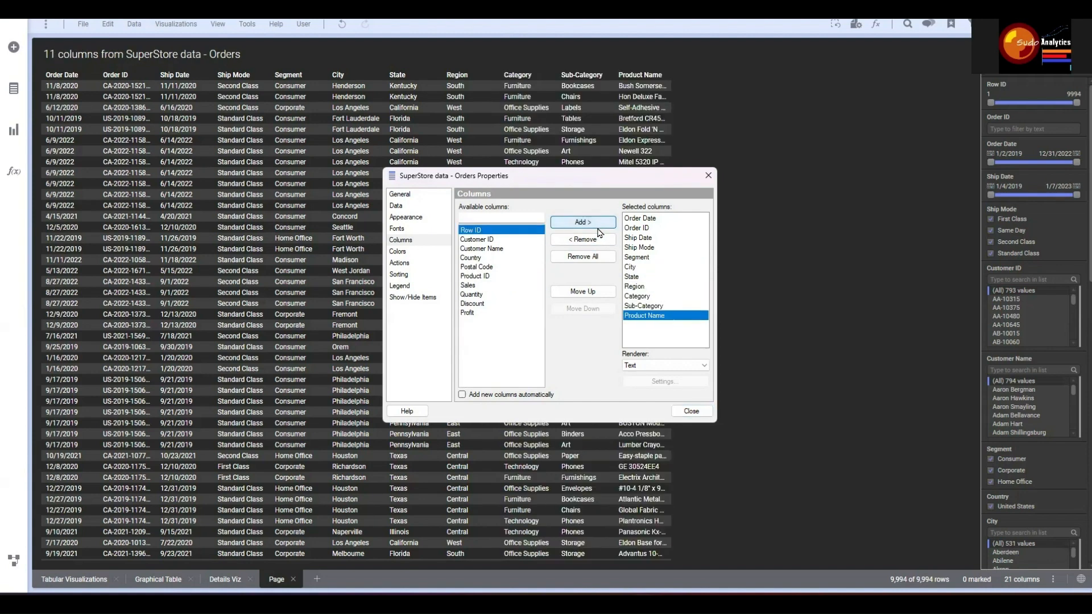
left_click(474, 286)
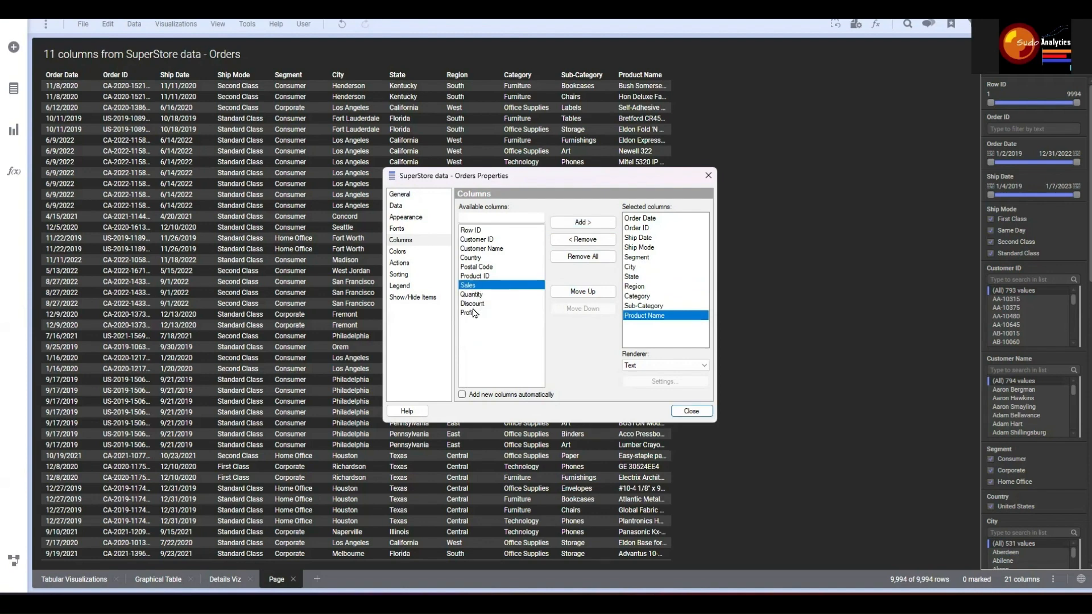
left_click(468, 312, "ctrl")
left_click(591, 223)
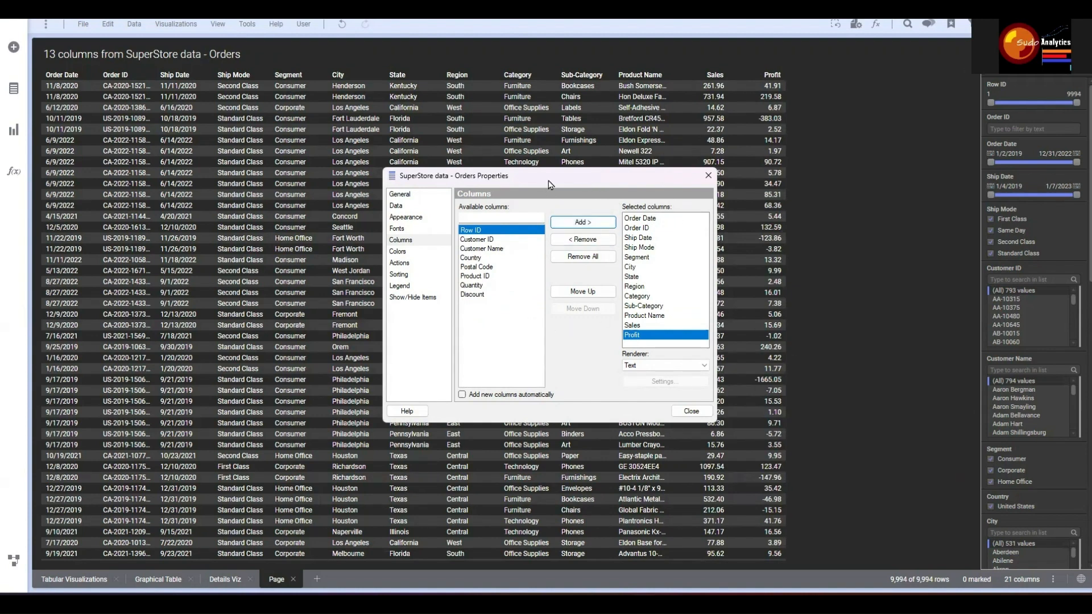
Replace the table visualization's automatic title with "Orders Data"
left_click_drag(550, 185, 808, 193)
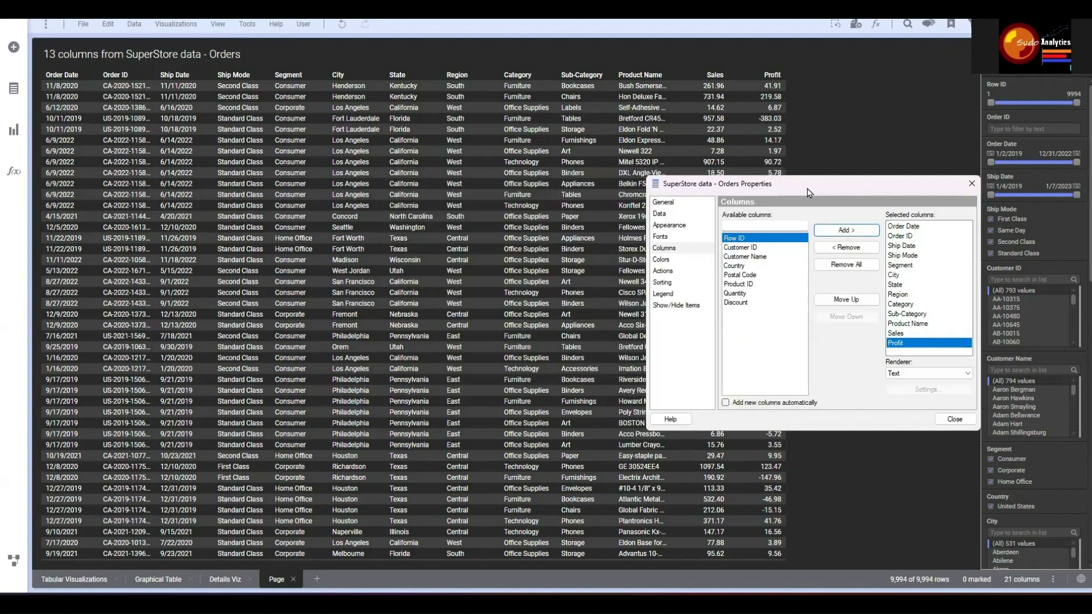
left_click(663, 205)
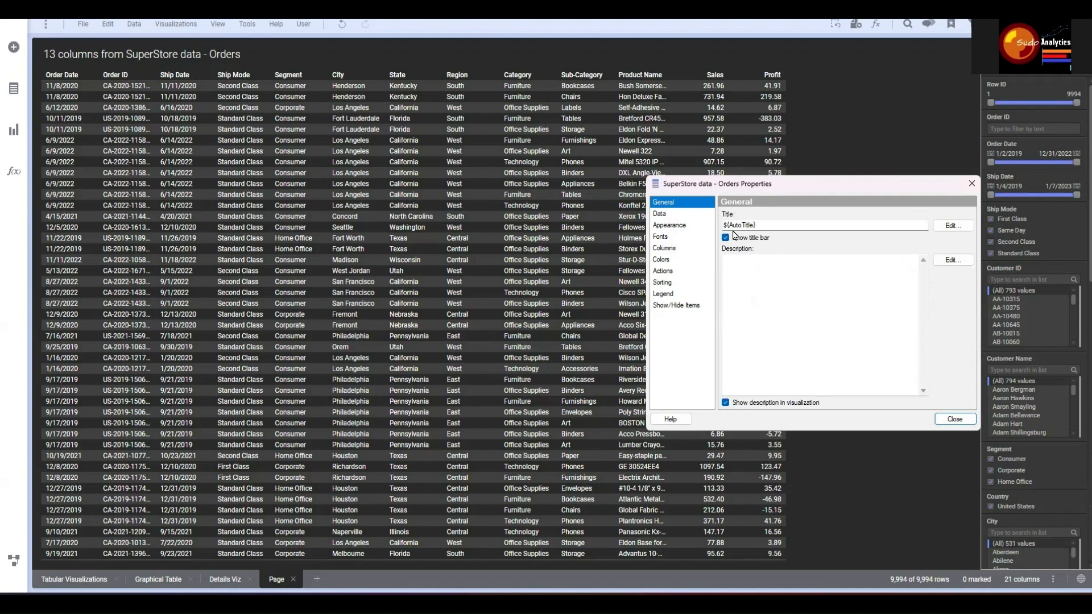
left_click(769, 226)
left_click_drag(769, 226, 721, 226)
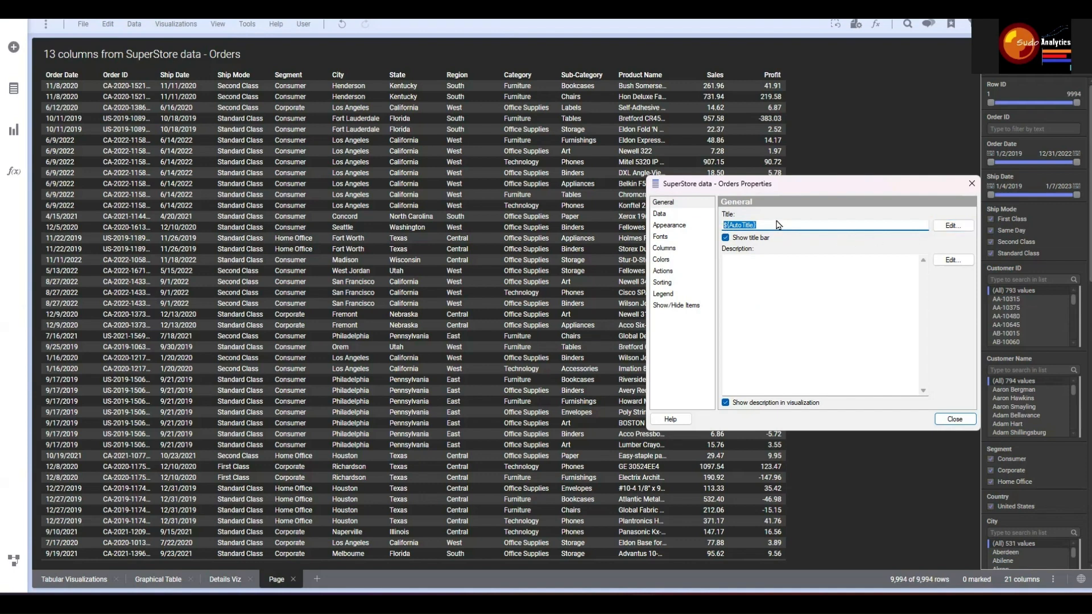
type("Orders")
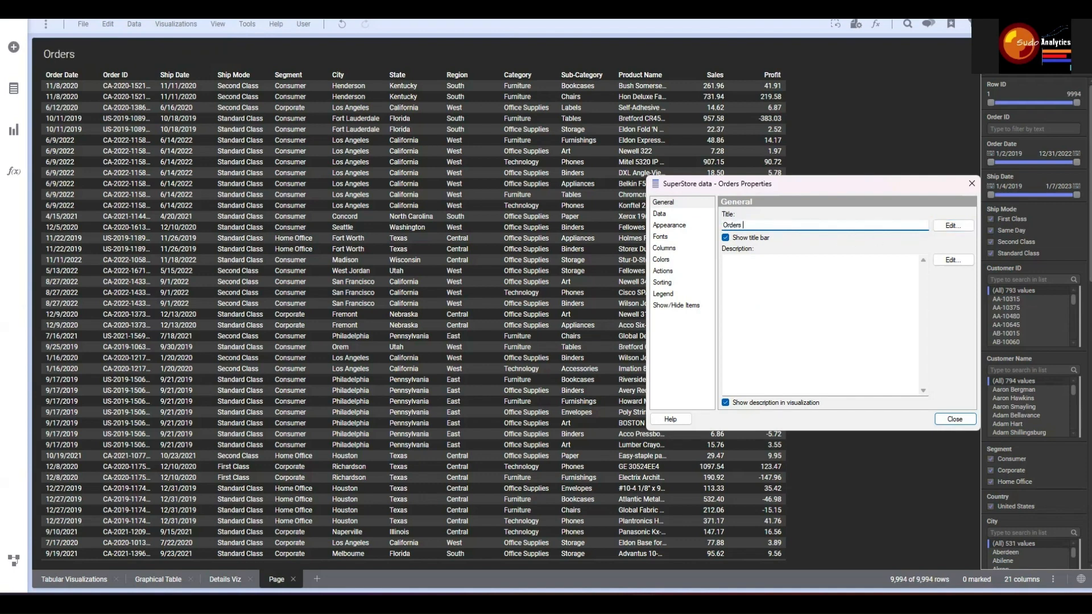
type(" Data")
Enter the description "Raw Data for Orders Table", turn off its display in the visualization, and keep the title bar shown
left_click(762, 278)
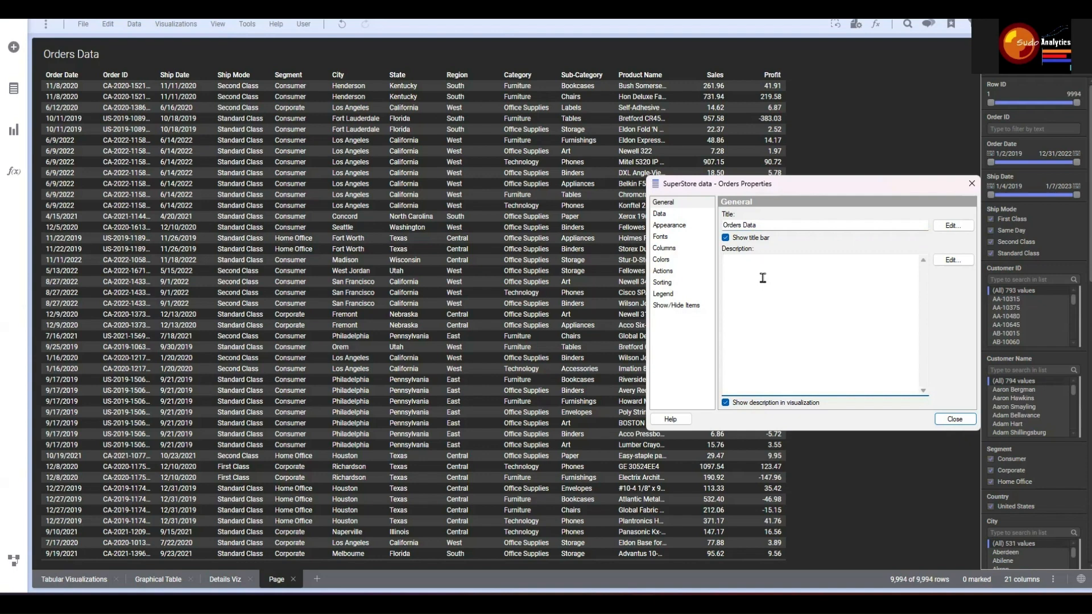
type("Raw D")
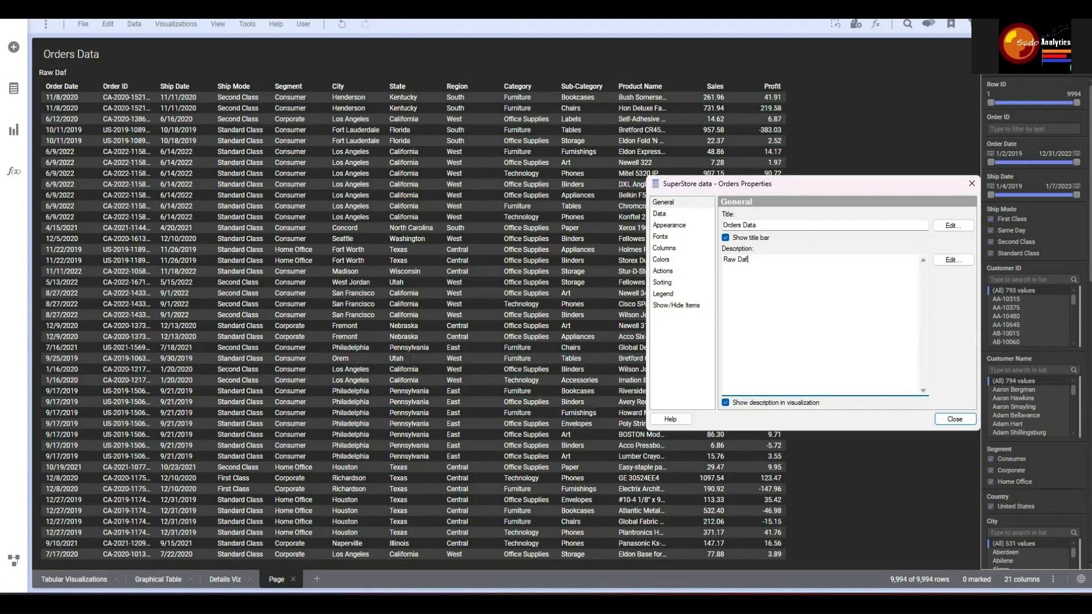
type("ata for Orders Table")
left_click(726, 403)
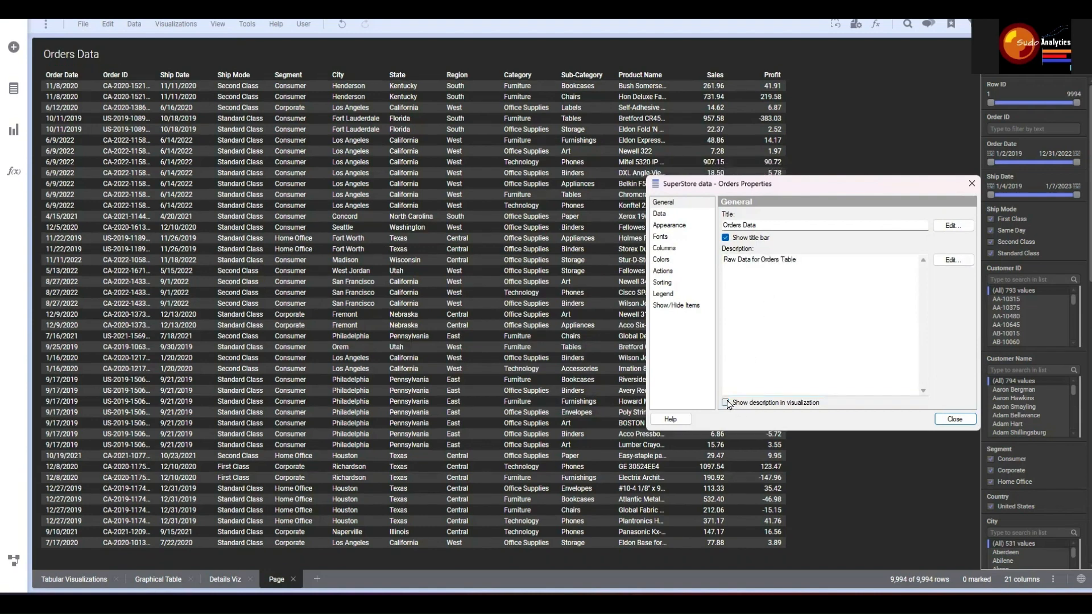
left_click(726, 237)
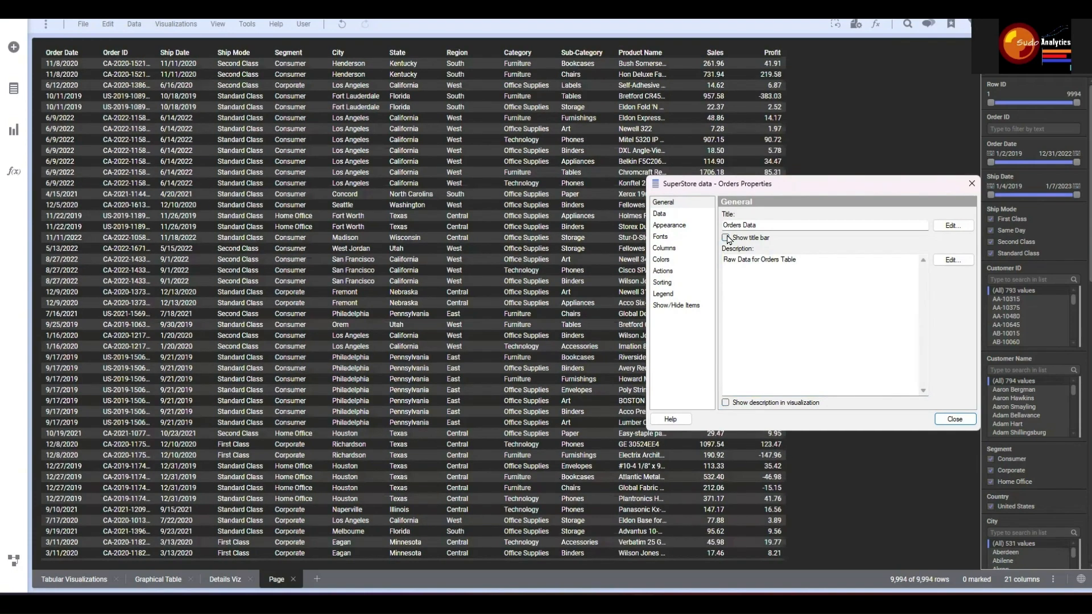
left_click(727, 237)
Add a color scheme grouping for the Category column and set its color mode to Unique values
left_click(658, 216)
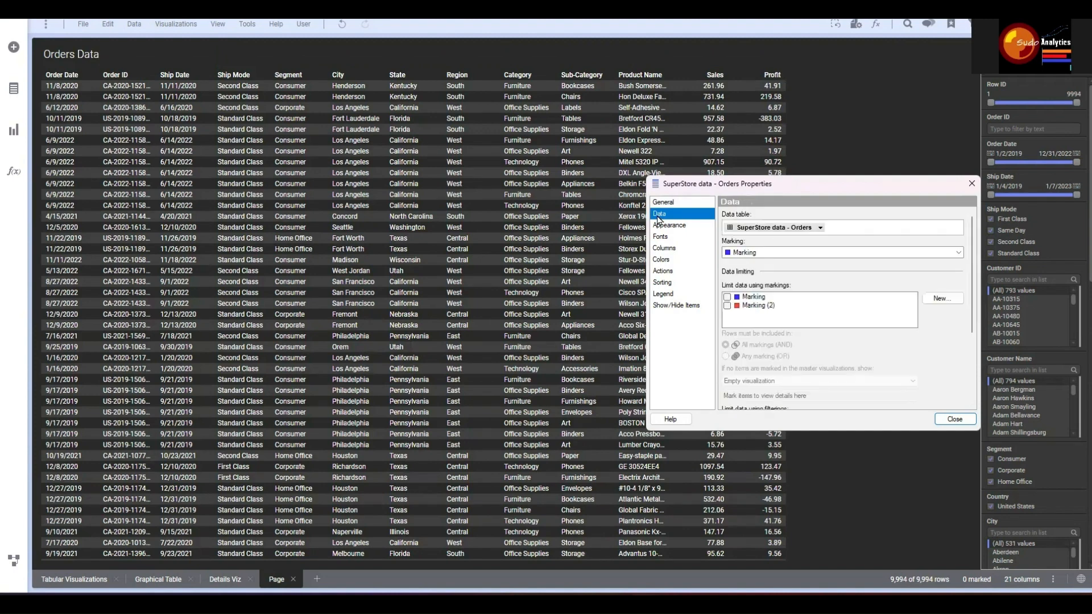
left_click(679, 249)
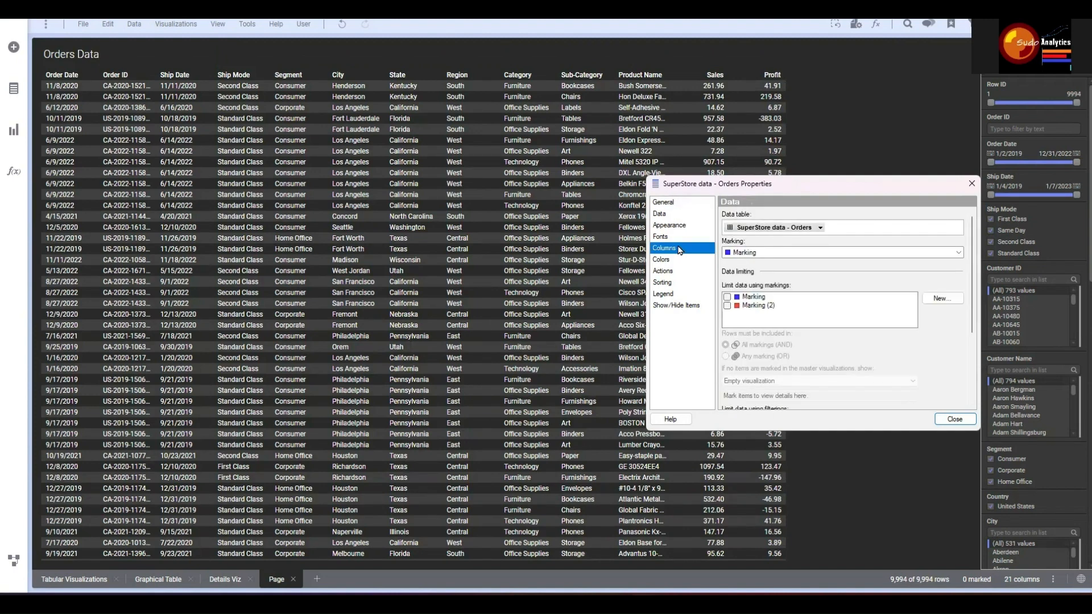
left_click(670, 262)
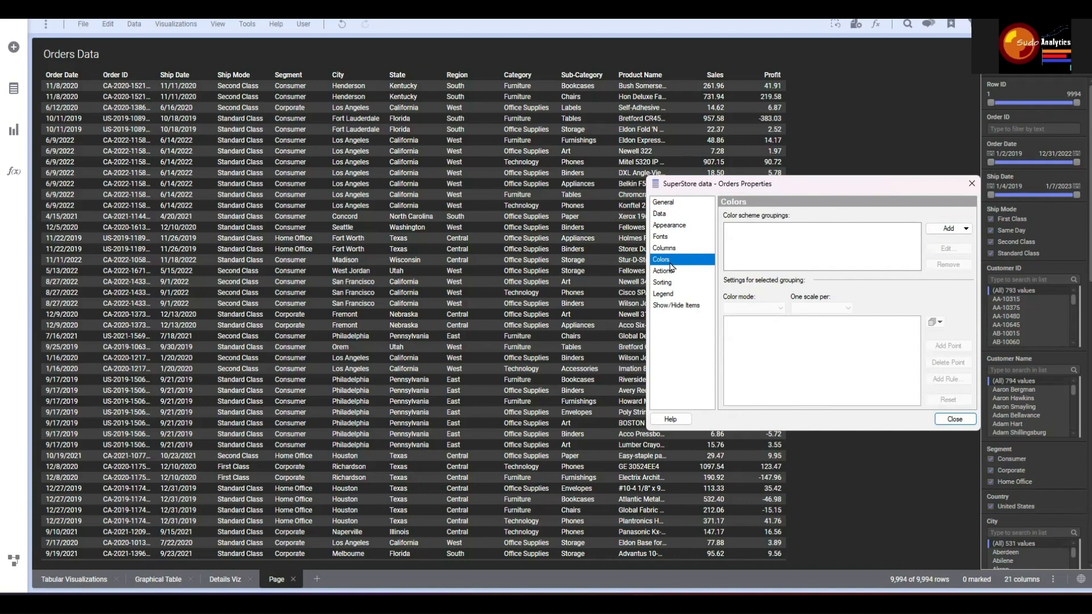
left_click(947, 230)
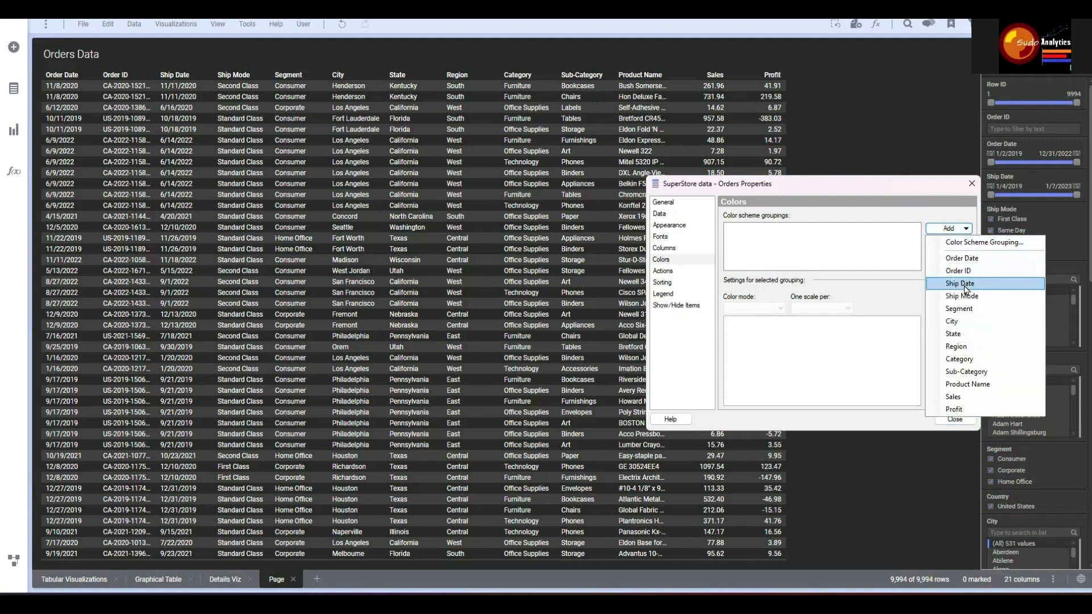
left_click(959, 359)
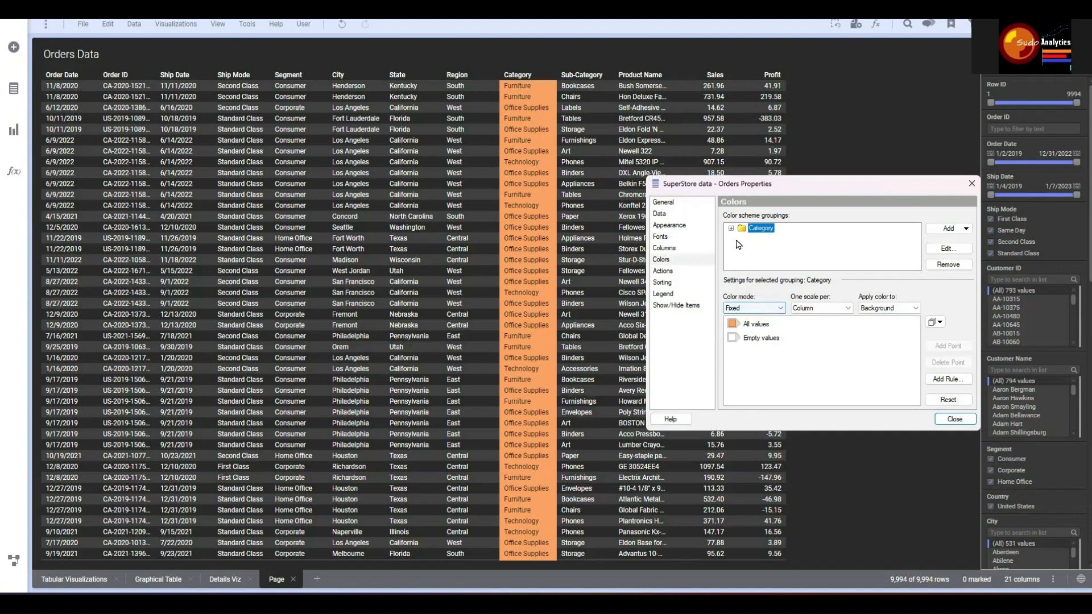
left_click(760, 308)
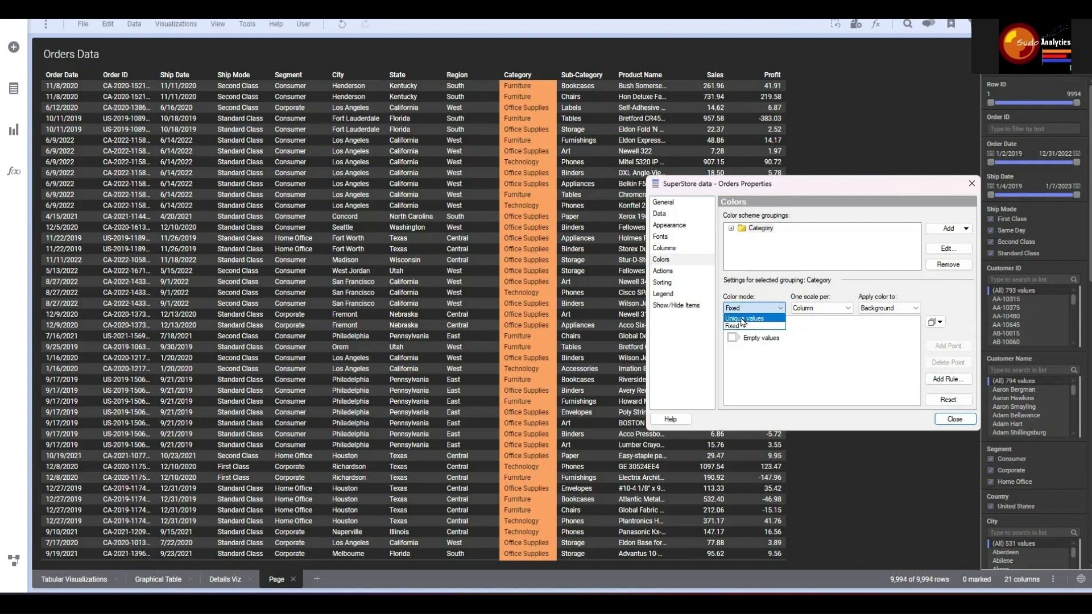
left_click(742, 319)
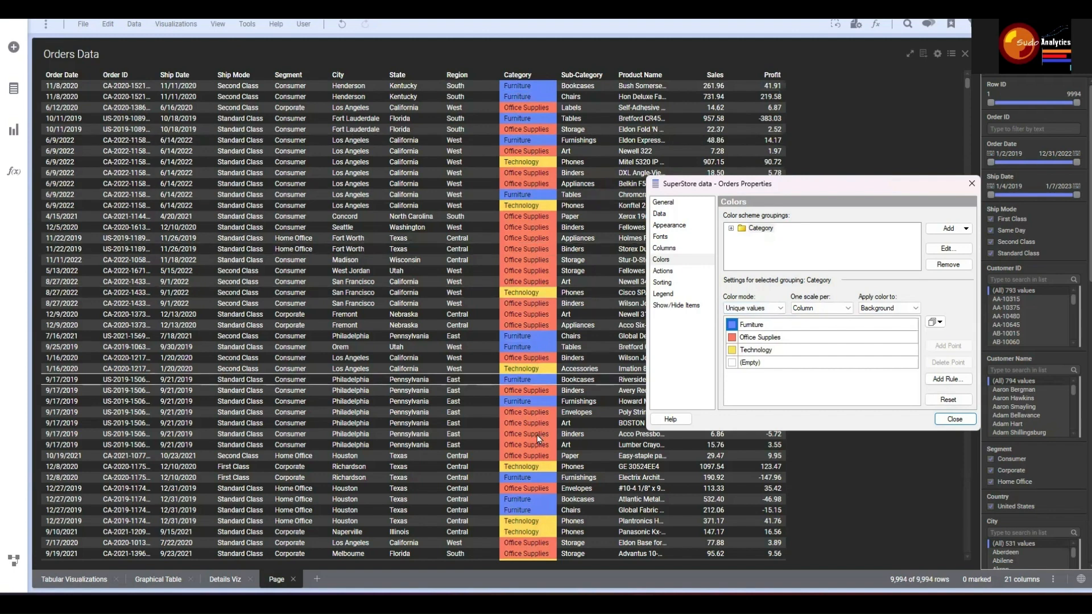
Color the Category values light blue for Furniture, light orange for Office Supplies and dark blue for Technology
left_click(733, 328)
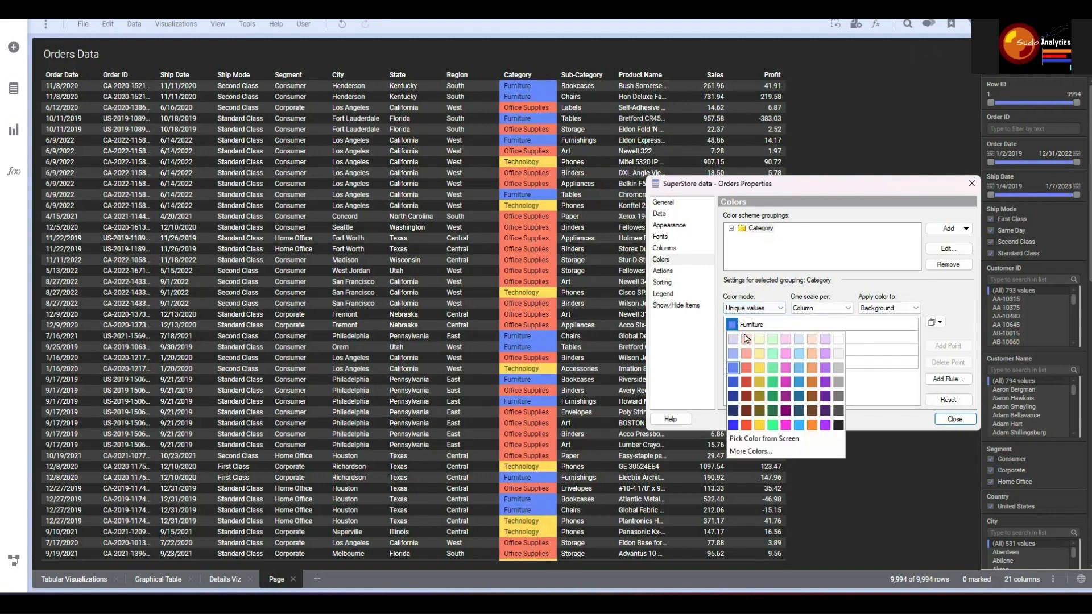
left_click(800, 346)
left_click(732, 337)
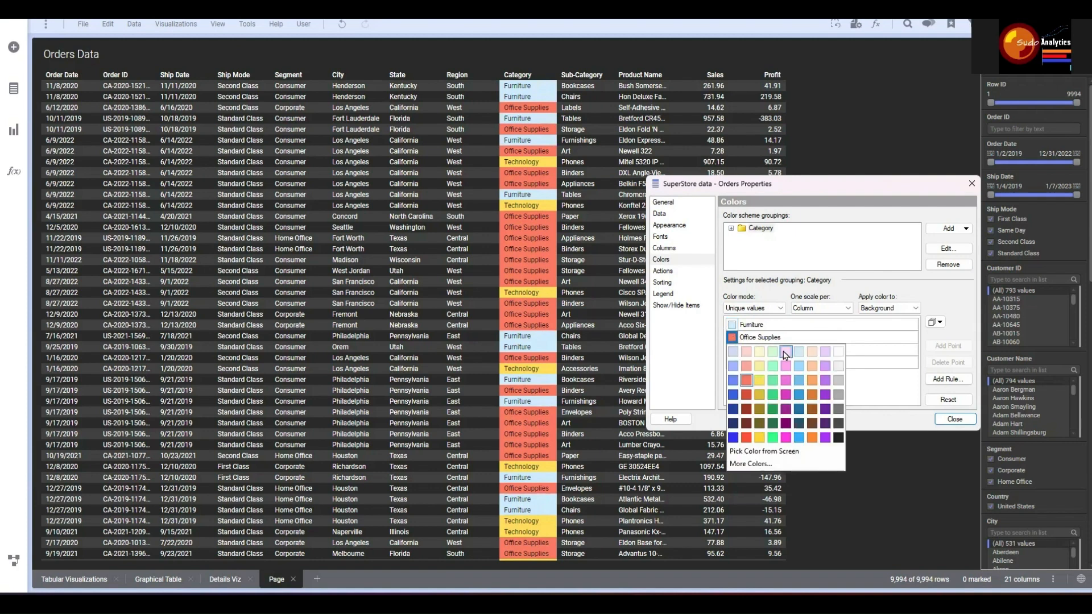
left_click(812, 366)
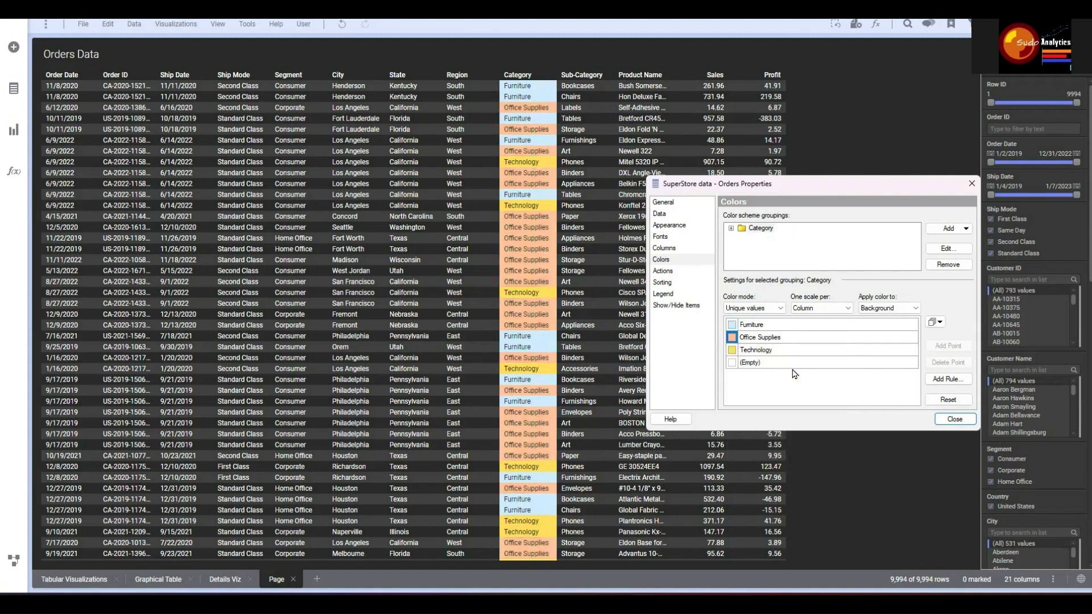
left_click(733, 350)
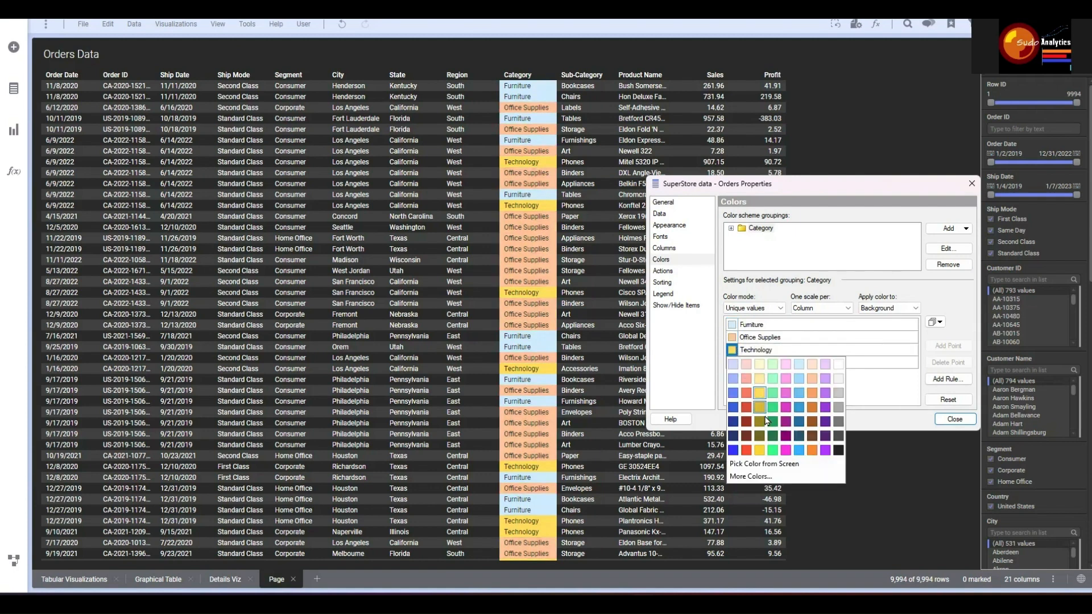
left_click(734, 435)
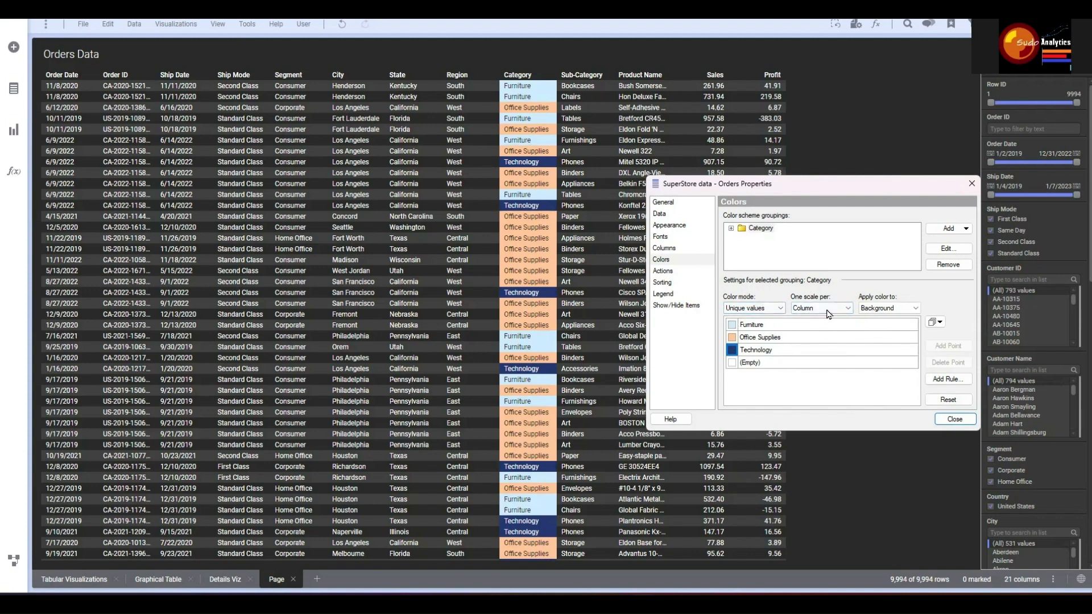
Apply the Category colors to the text instead of the background and change Technology's color to yellow
left_click(874, 311)
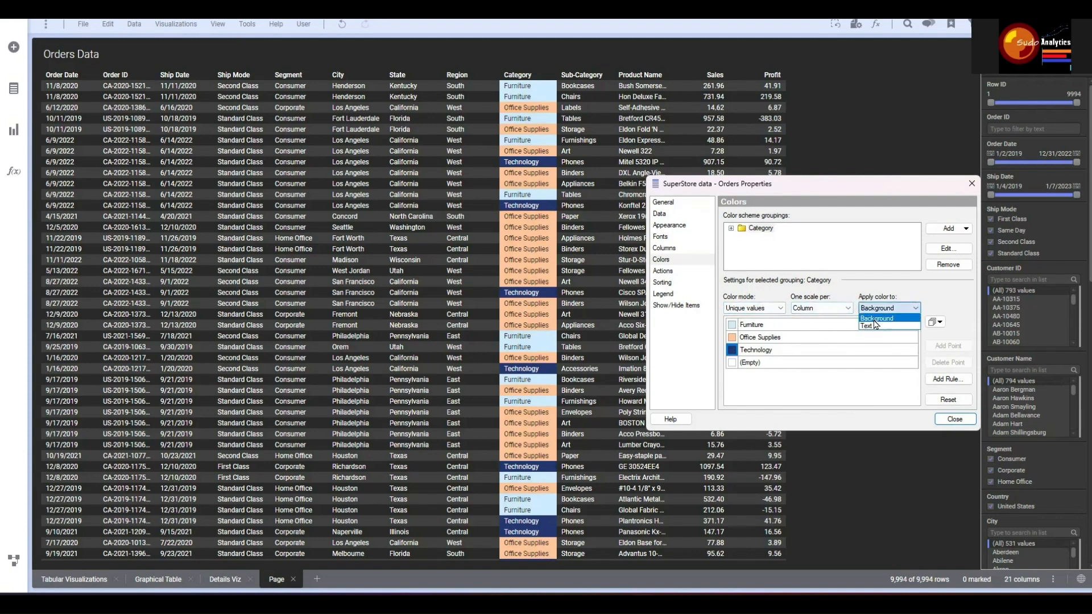
left_click(874, 325)
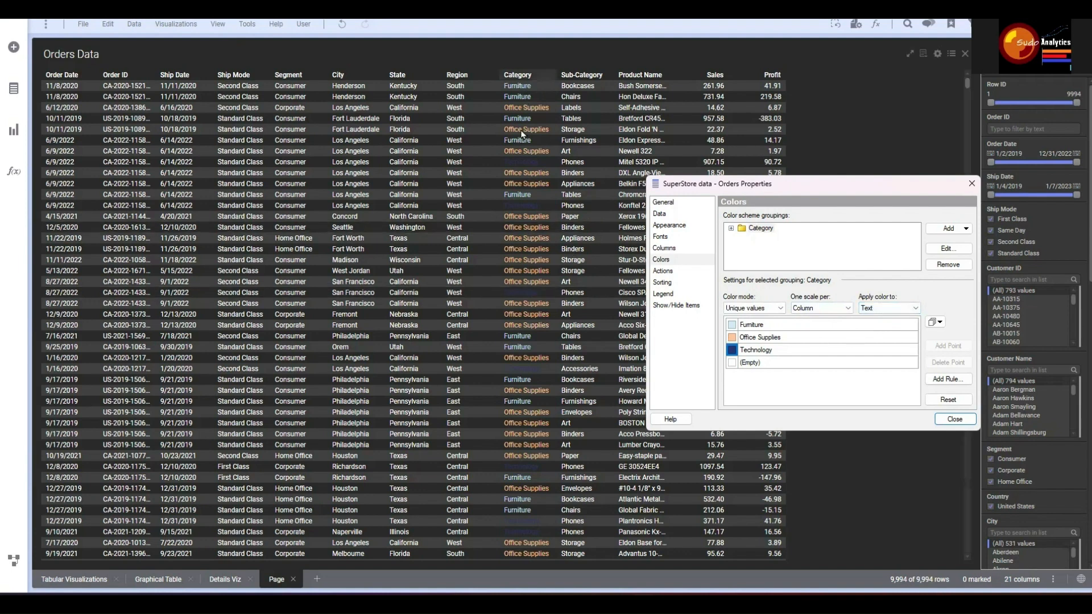
left_click(732, 350)
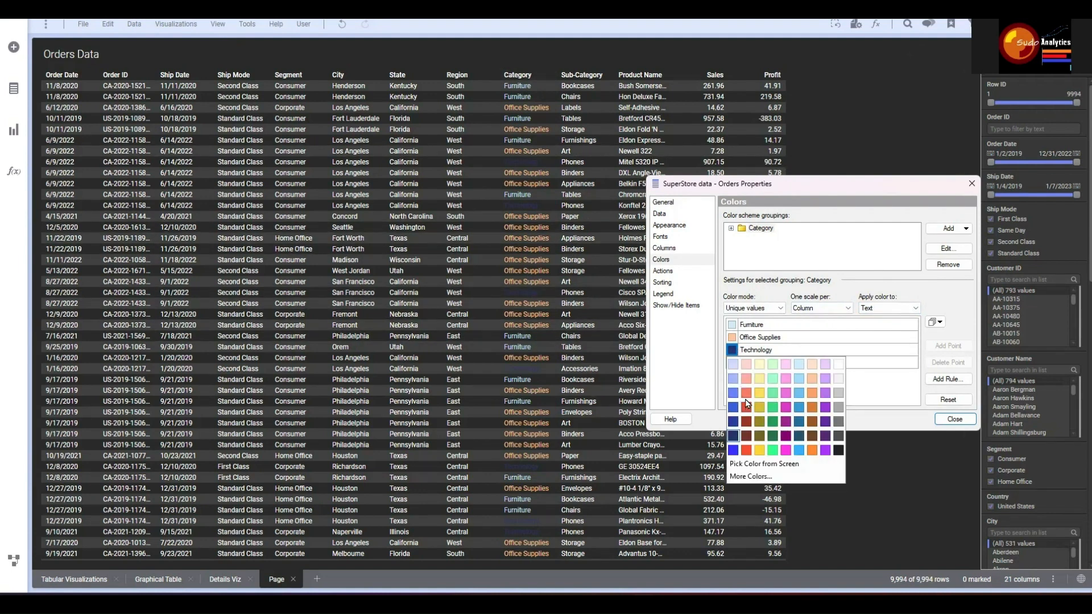
left_click(759, 392)
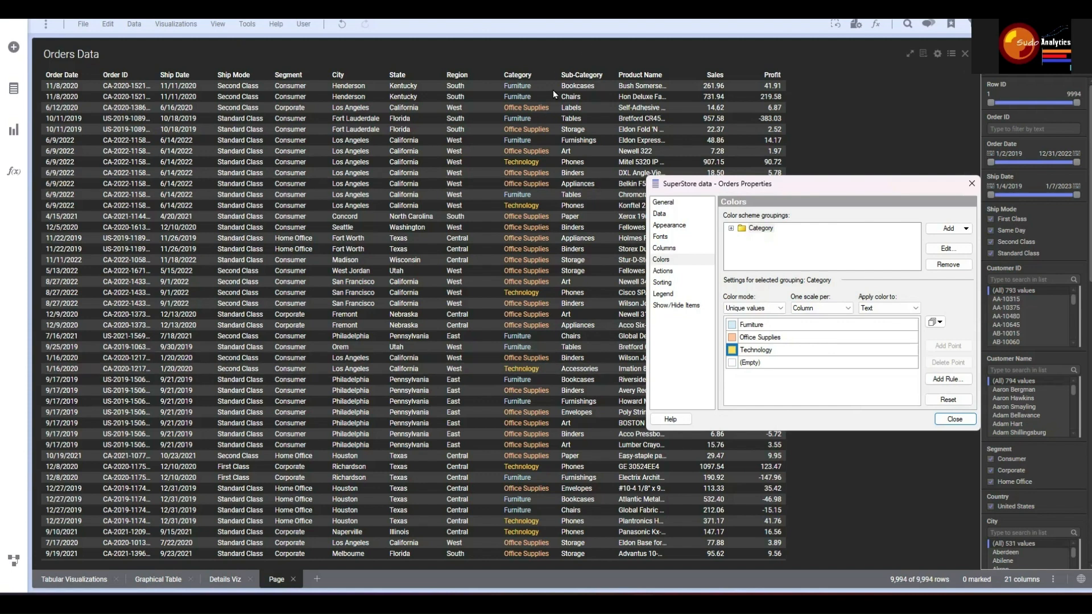
left_click(807, 310)
left_click(806, 310)
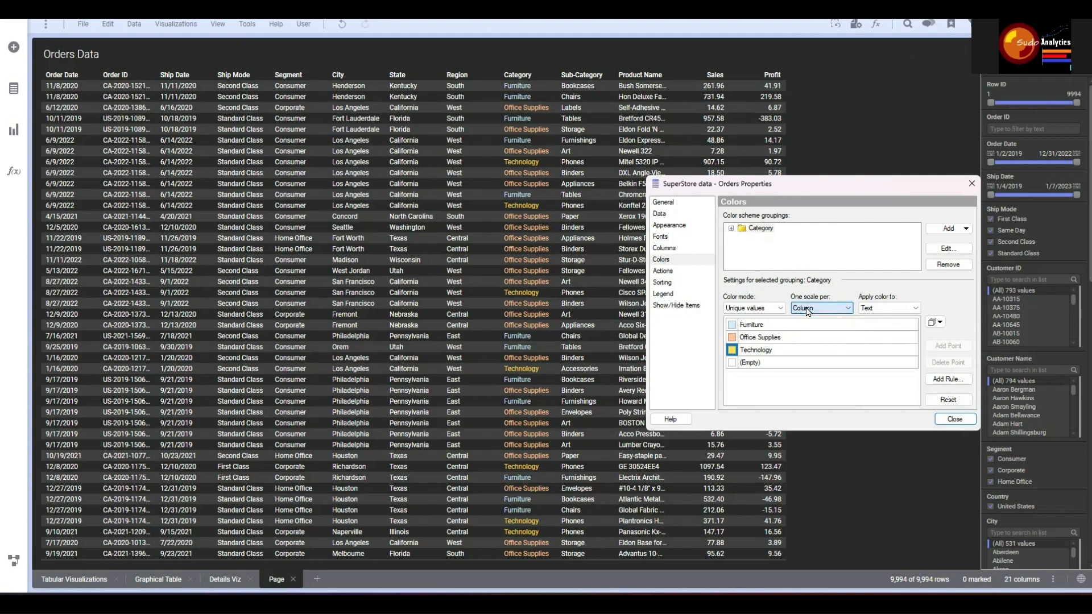
left_click(859, 241)
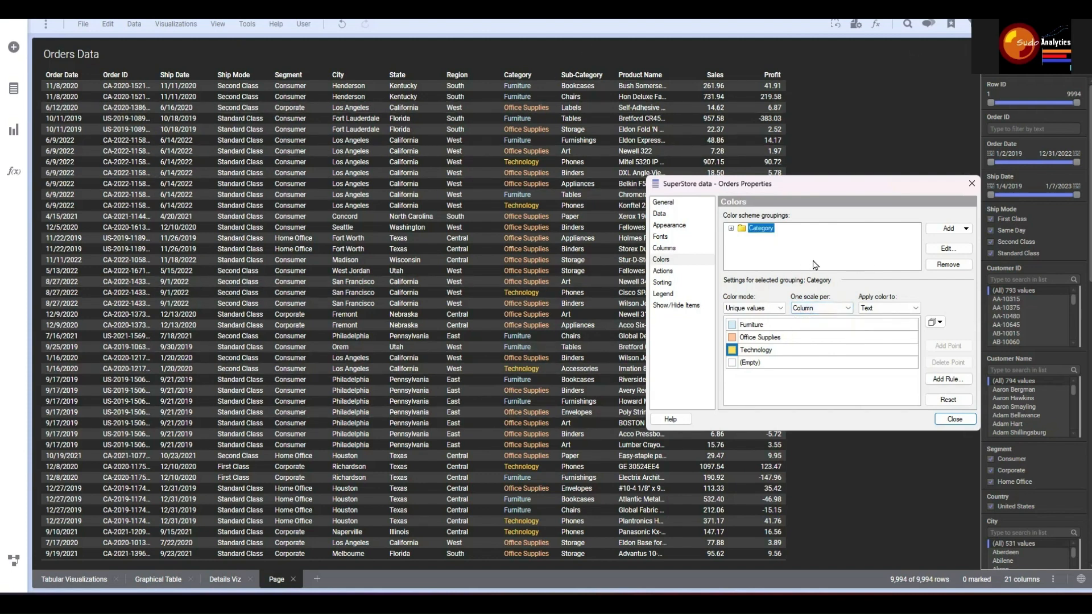
Sort the table by Order Date in descending order
left_click(664, 282)
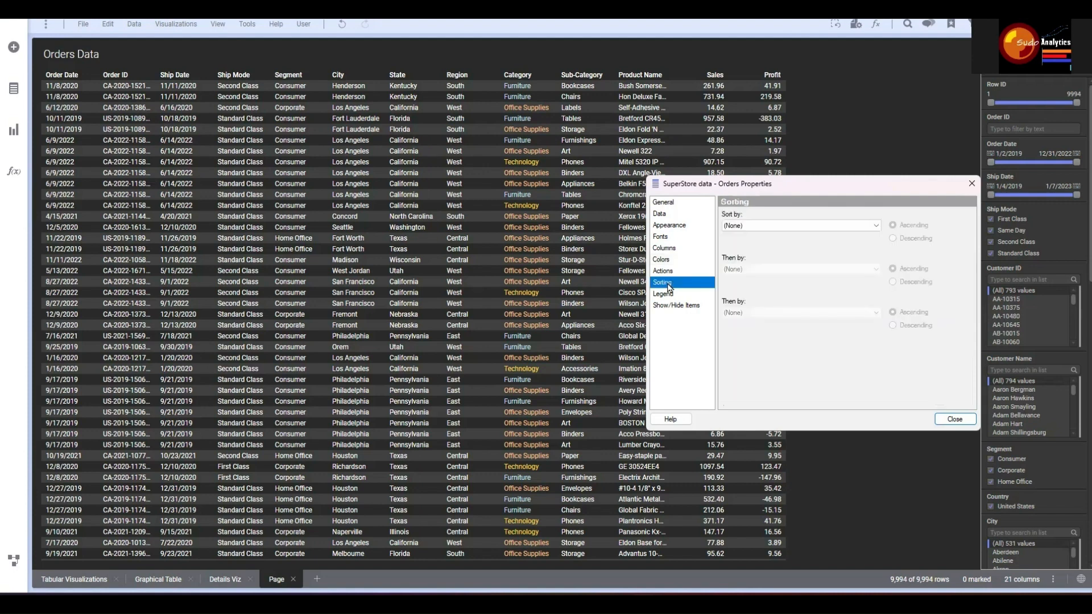
left_click(764, 227)
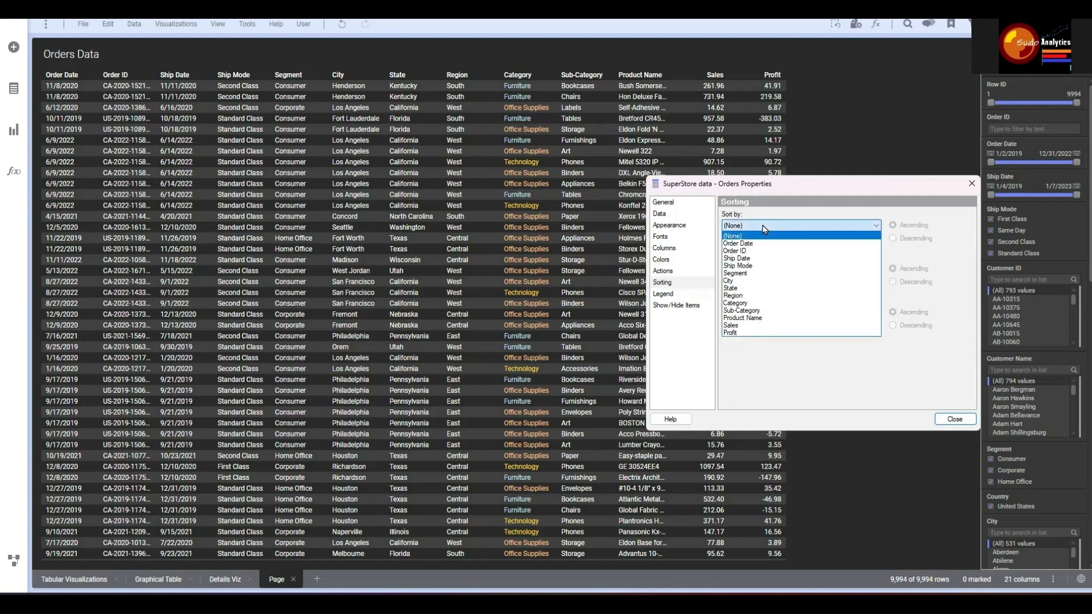
left_click(758, 243)
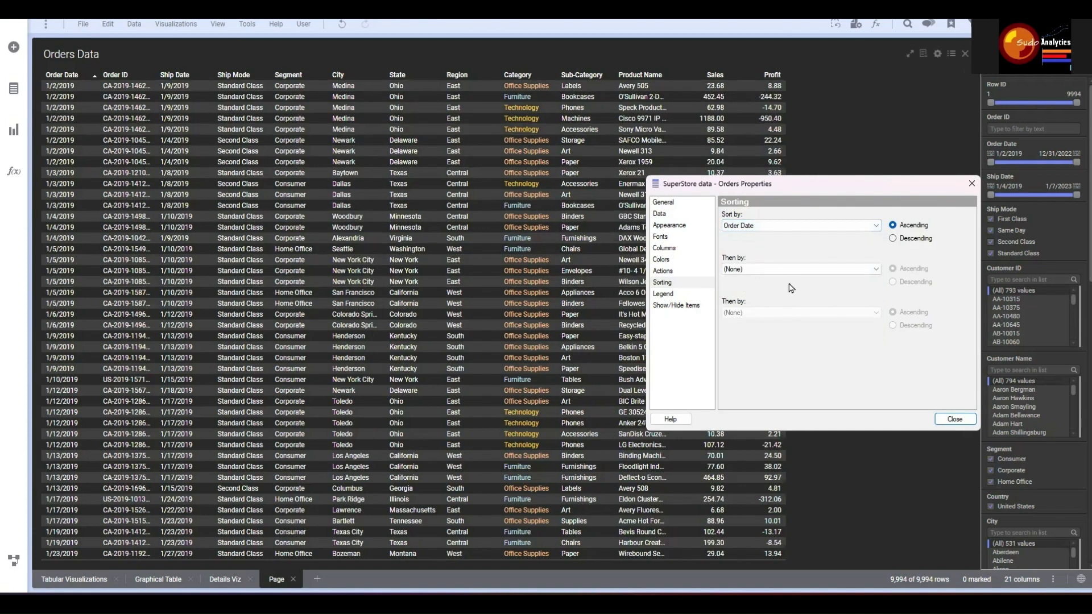
left_click(893, 239)
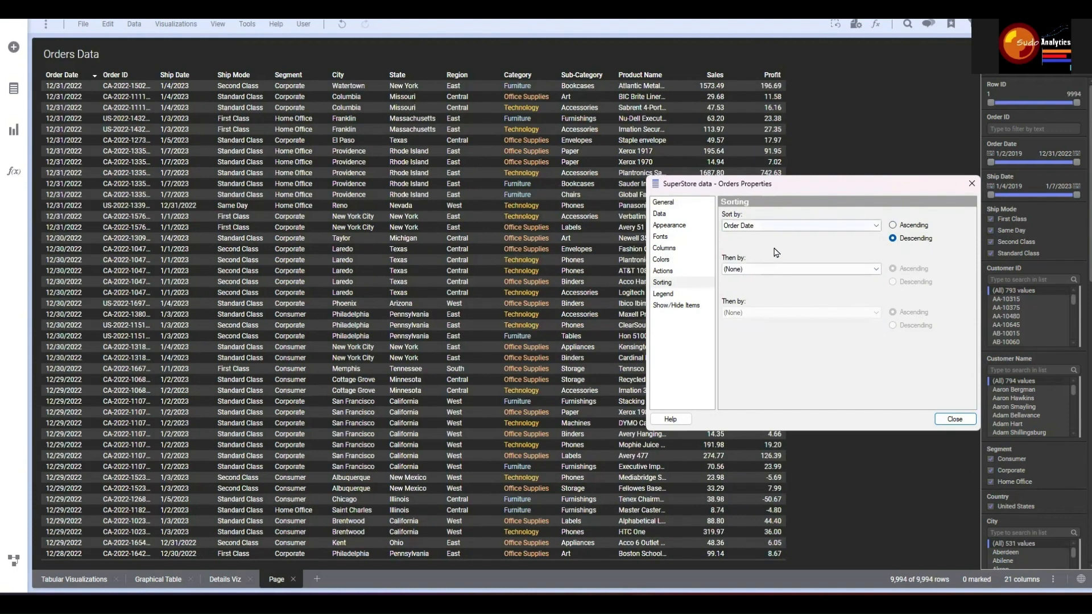
Add Ship Date as the second and City as the third sort level of the table, both in descending order
left_click(763, 268)
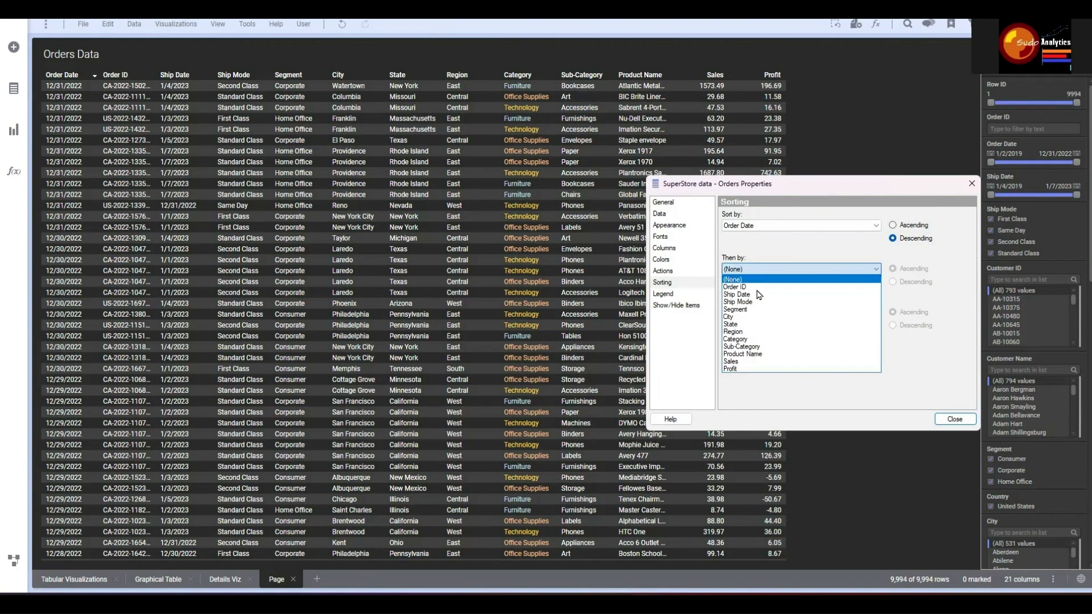
left_click(765, 279)
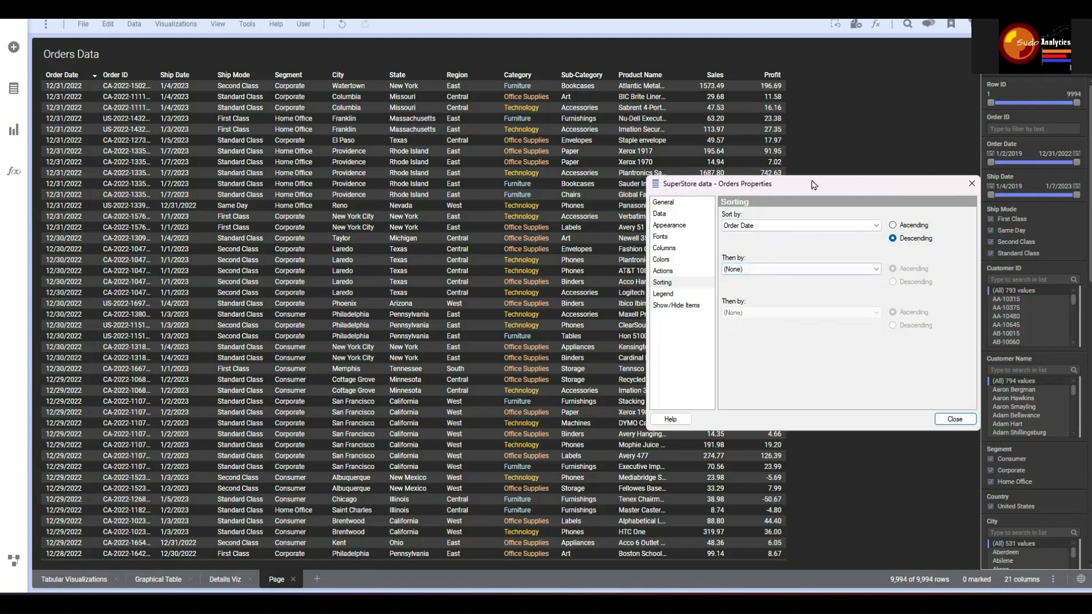
left_click(750, 272)
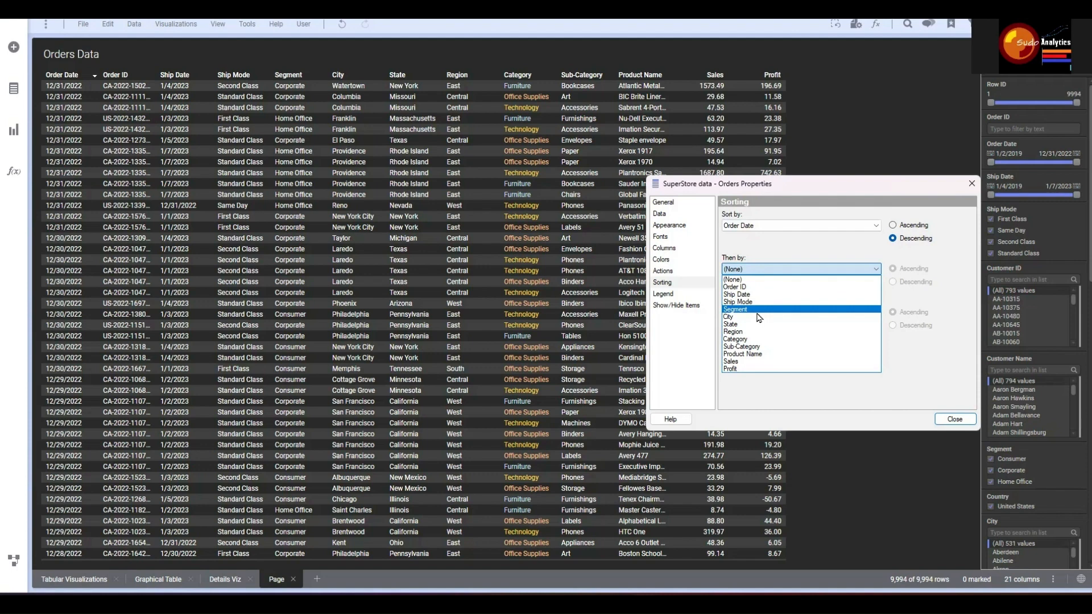
left_click(756, 294)
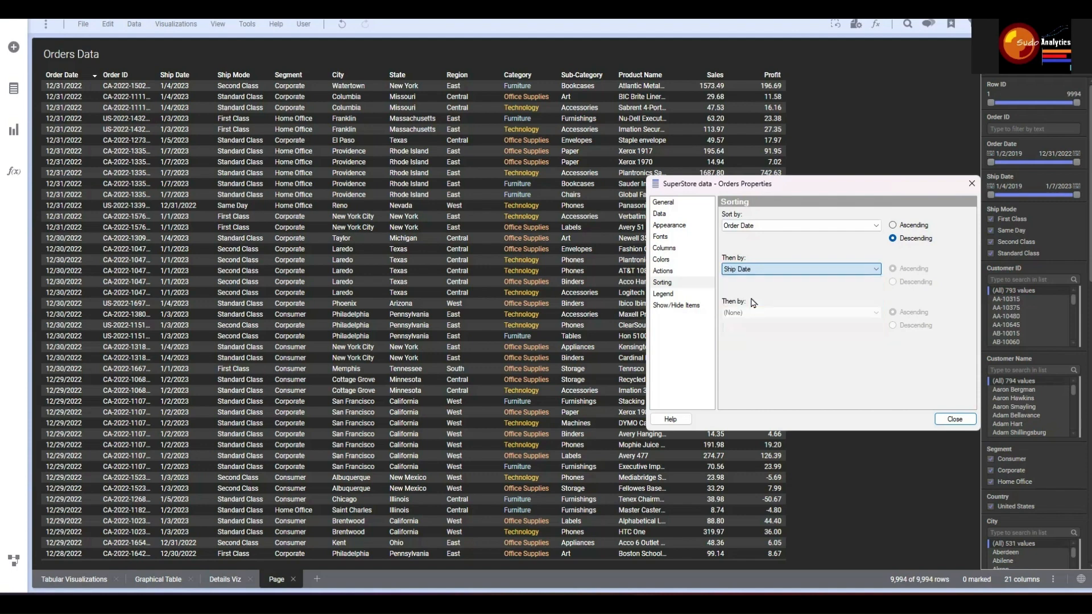
left_click(753, 313)
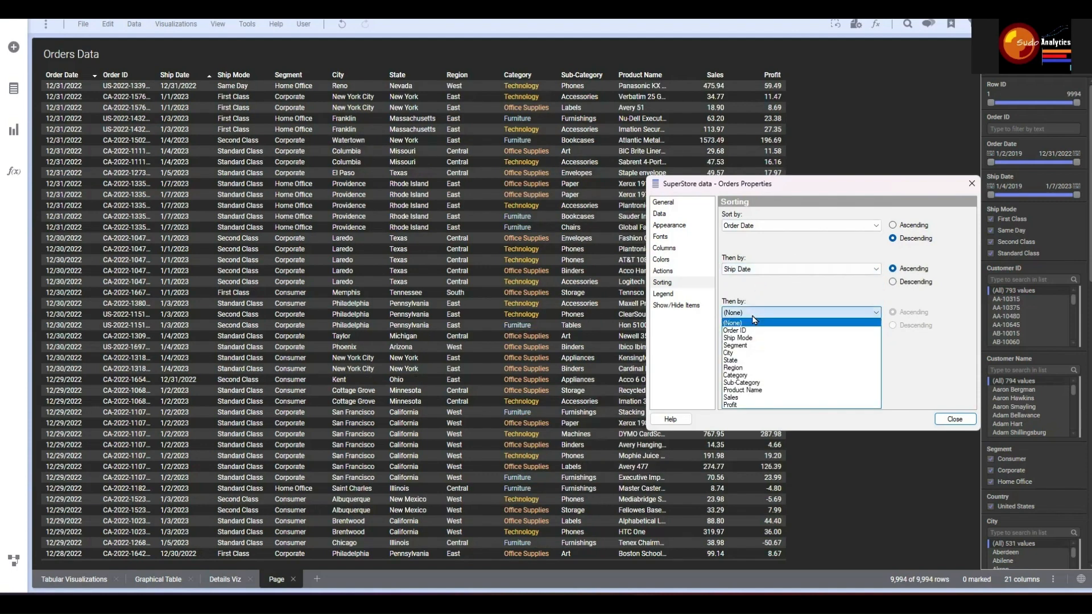
left_click(756, 353)
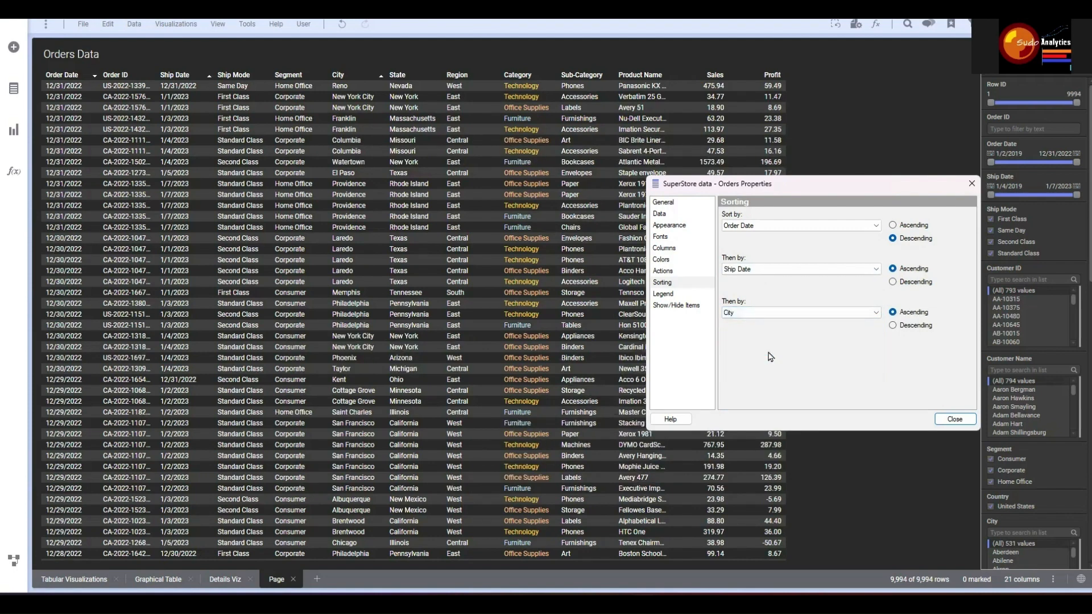
left_click(892, 282)
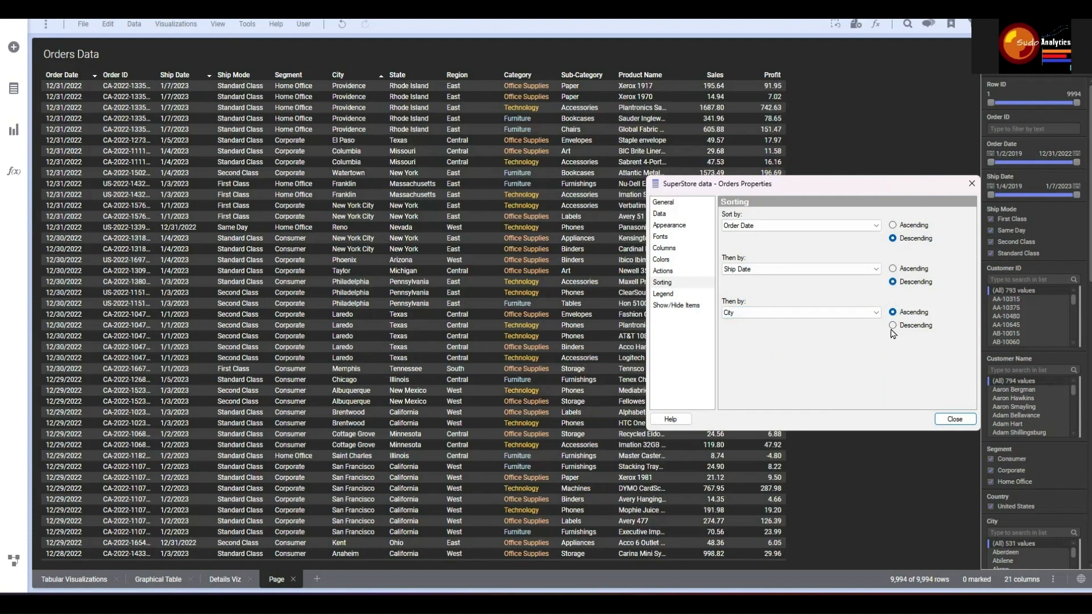
left_click(893, 326)
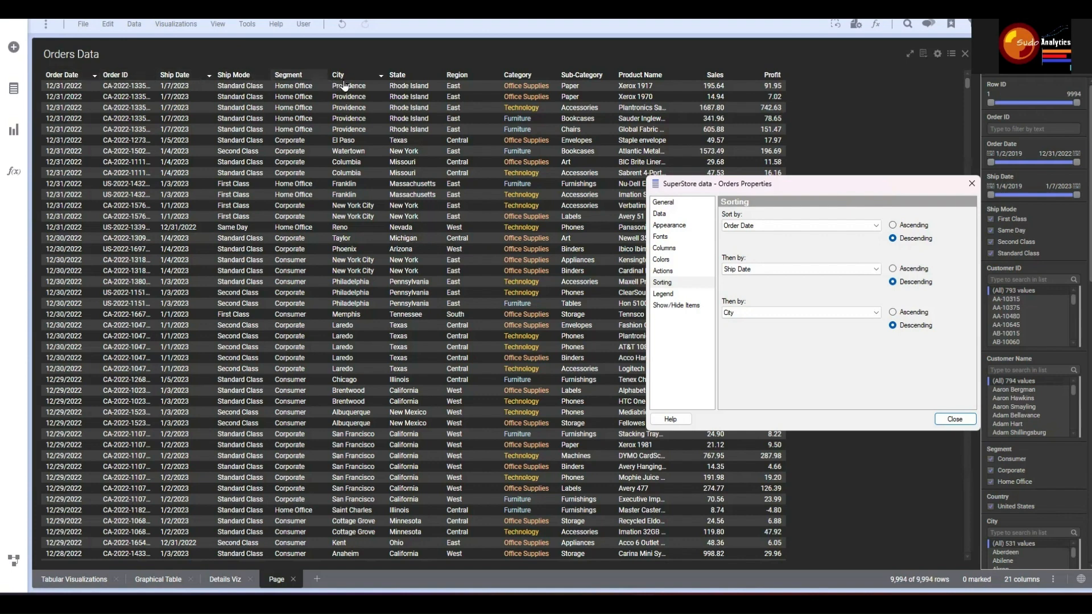
Sort the table by Profit in descending order with Sales ascending as the second level, and close the table's properties
left_click(765, 77)
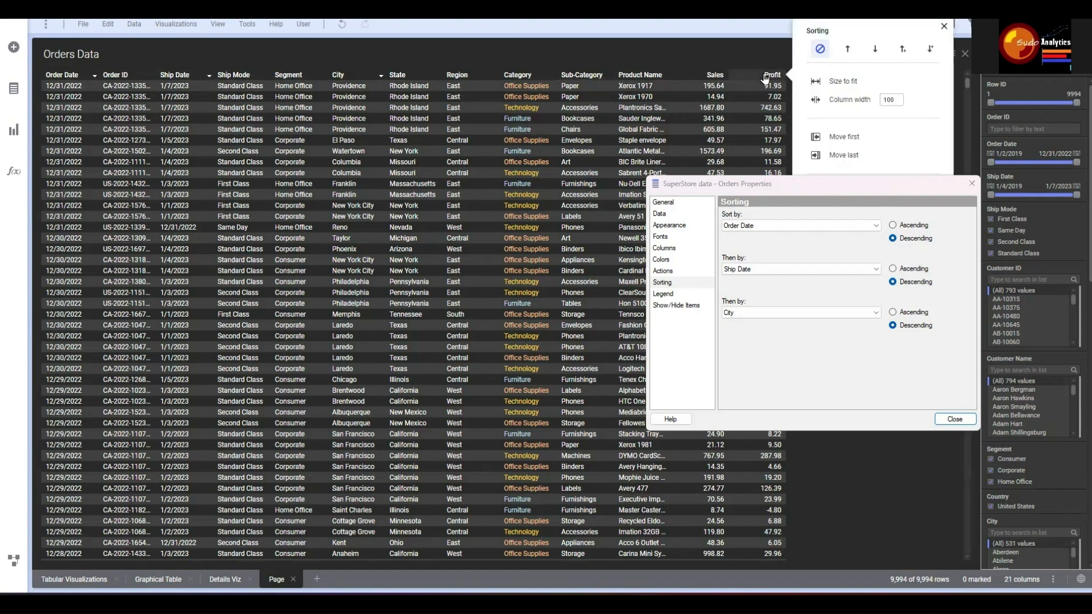
left_click_drag(760, 186, 381, 299)
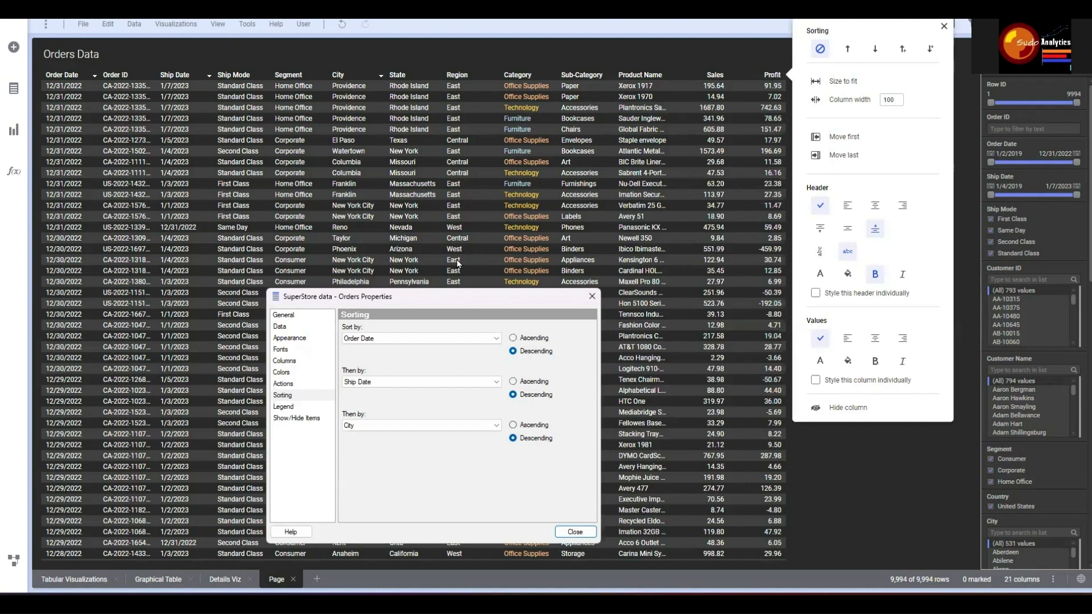
left_click(874, 51)
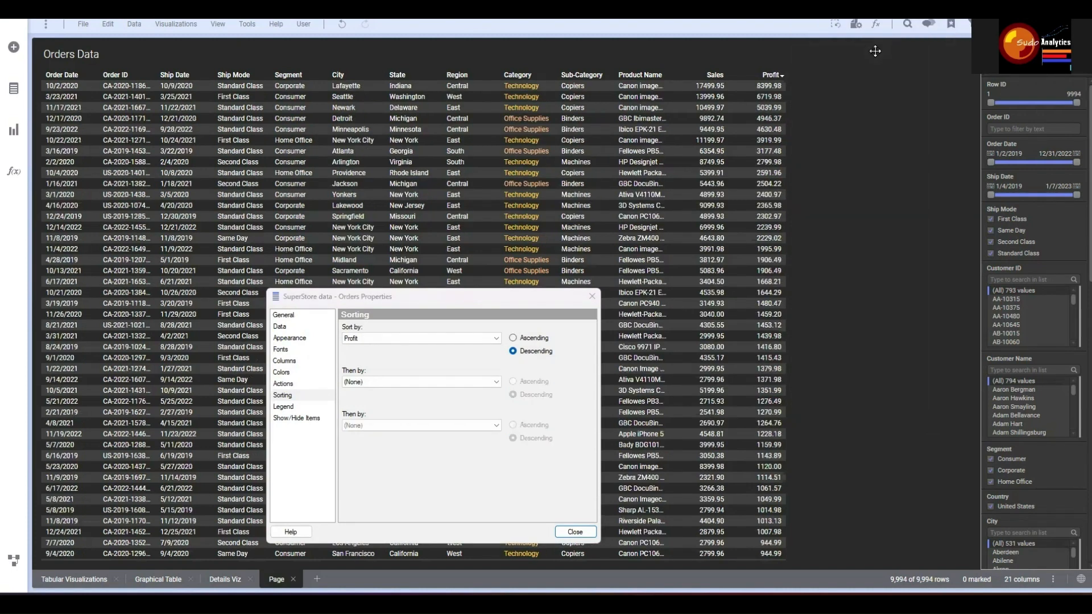
left_click(705, 78)
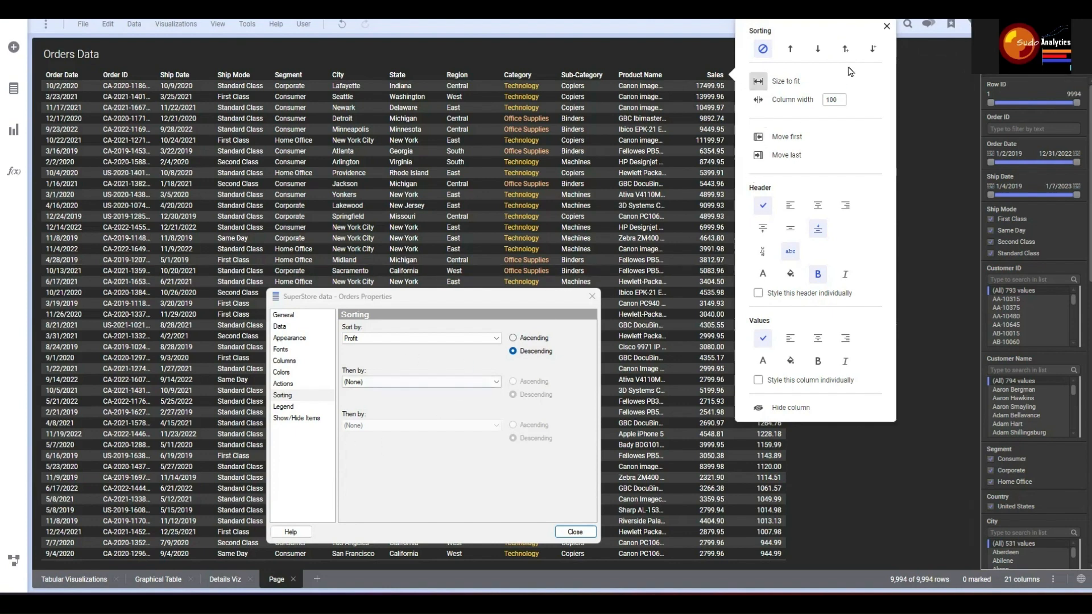
left_click(845, 49)
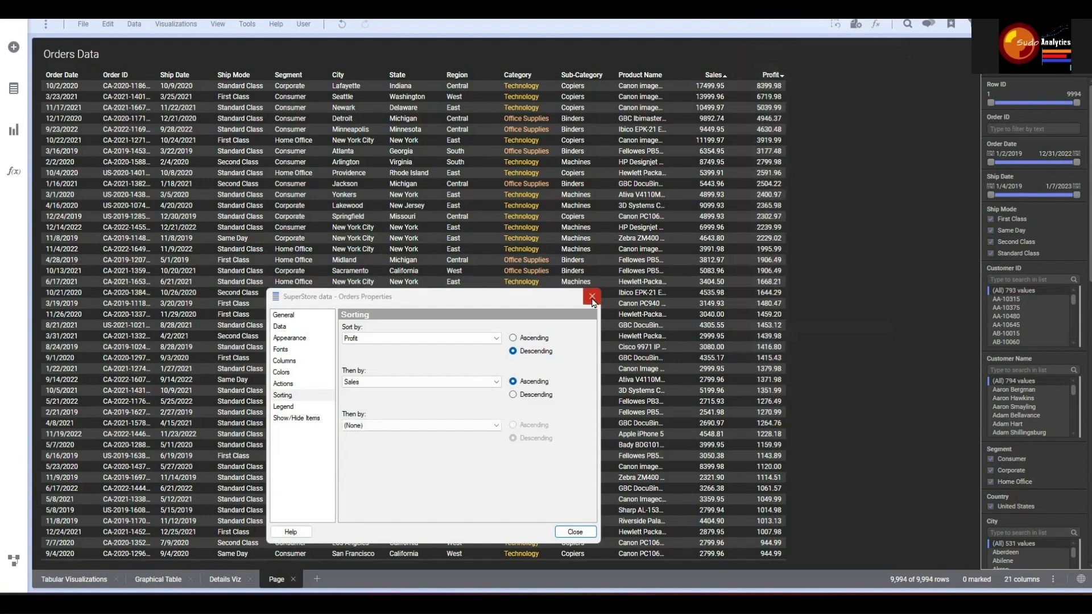
left_click(592, 296)
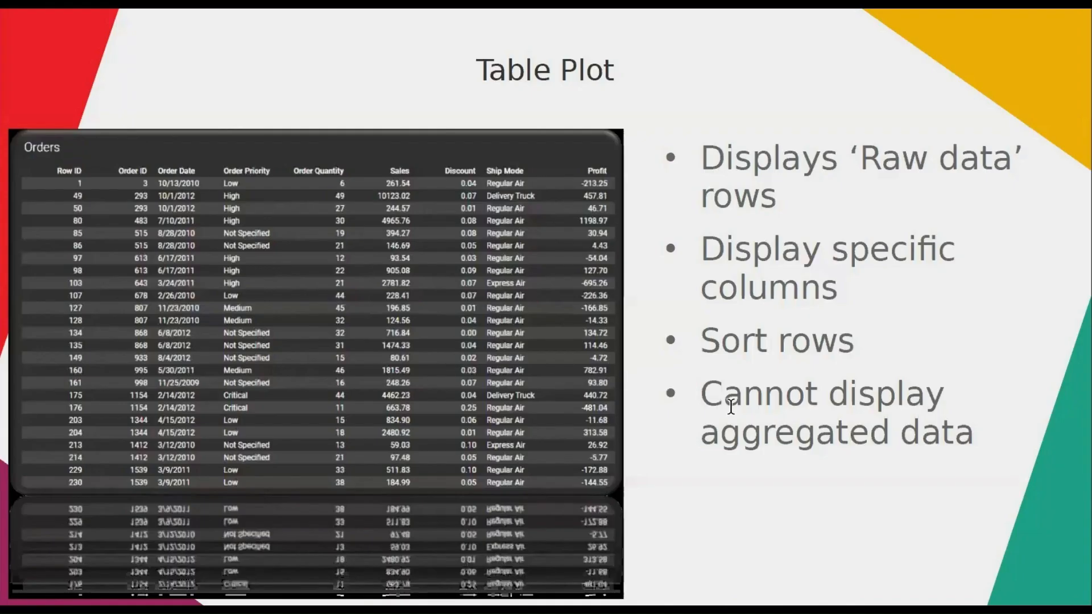
left_click(737, 408)
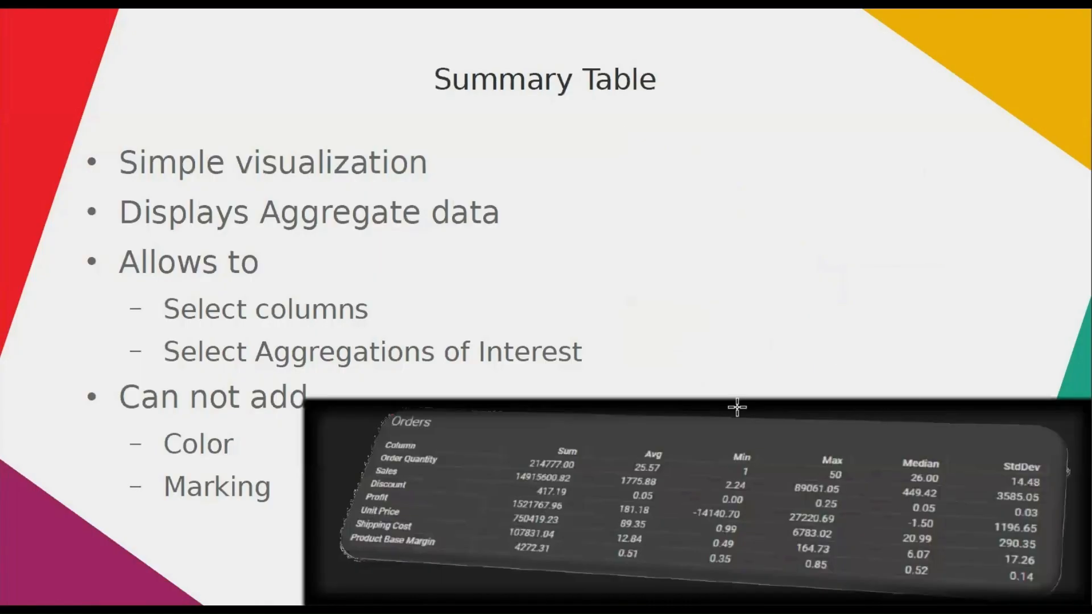
key("Left")
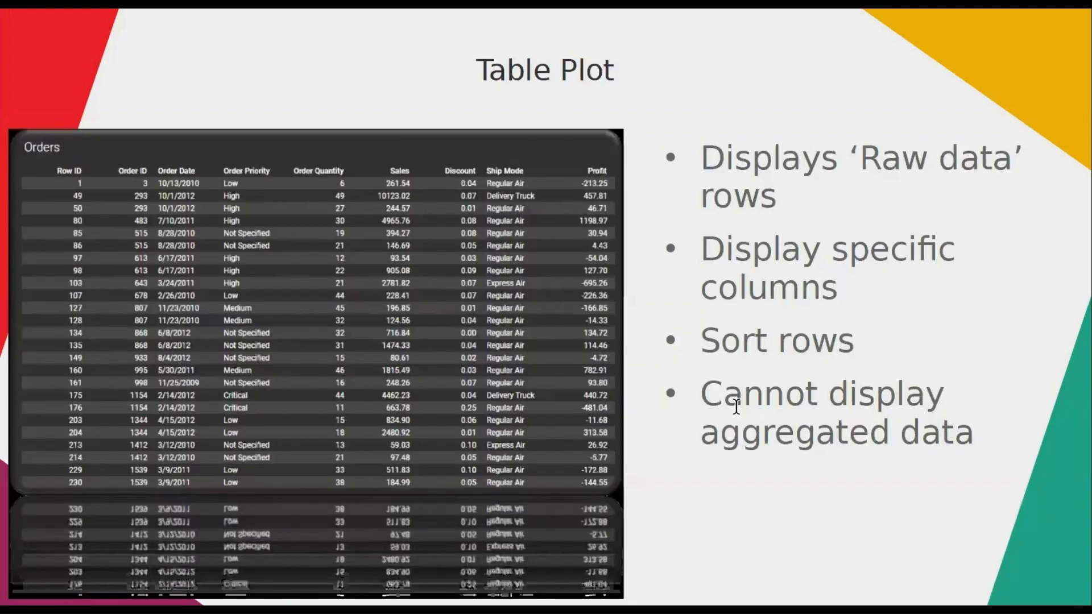
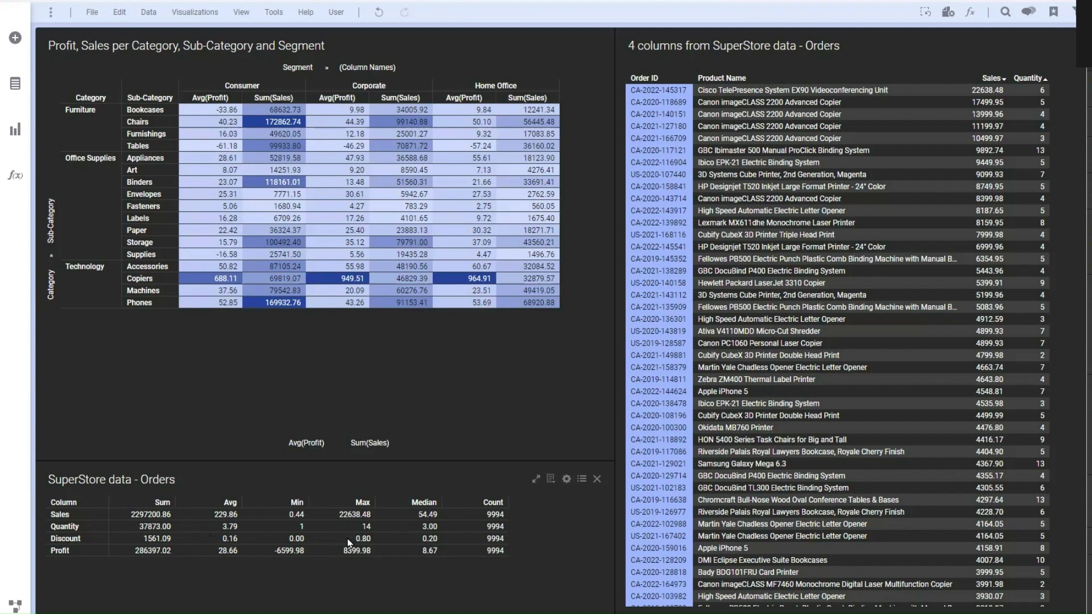
right_click(271, 569)
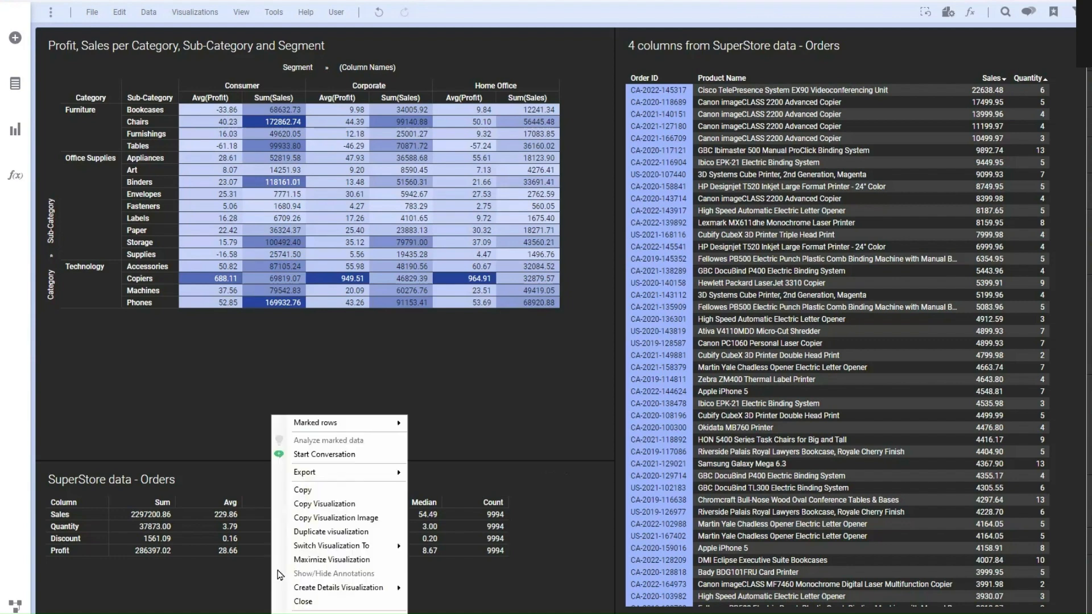
left_click(159, 570)
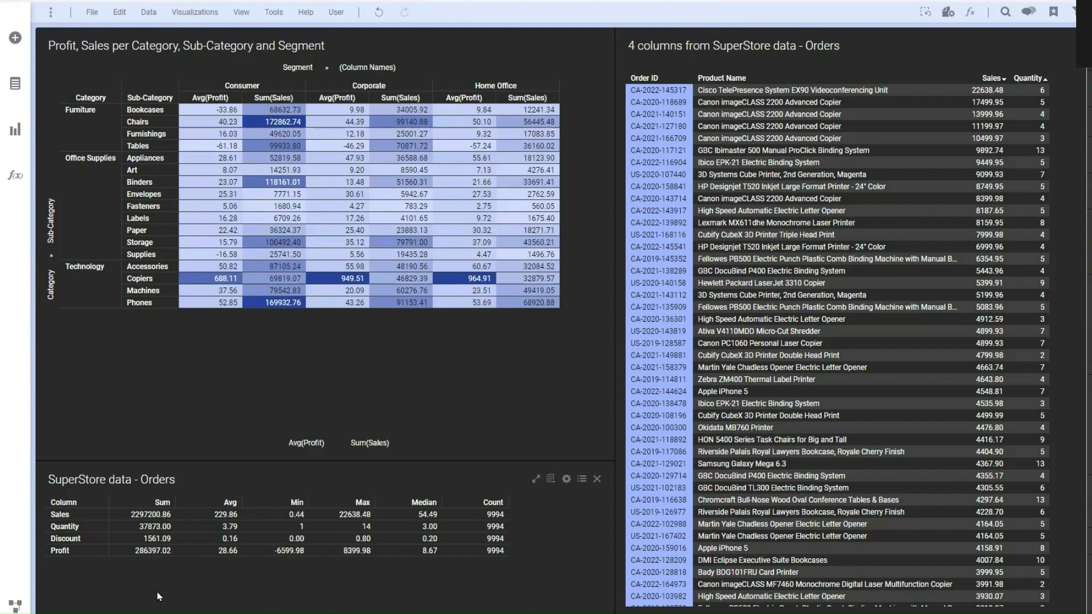
Add a summary table visualization of the SuperStore Orders data to the page
left_click(15, 138)
scroll(91, 284, "down", 1)
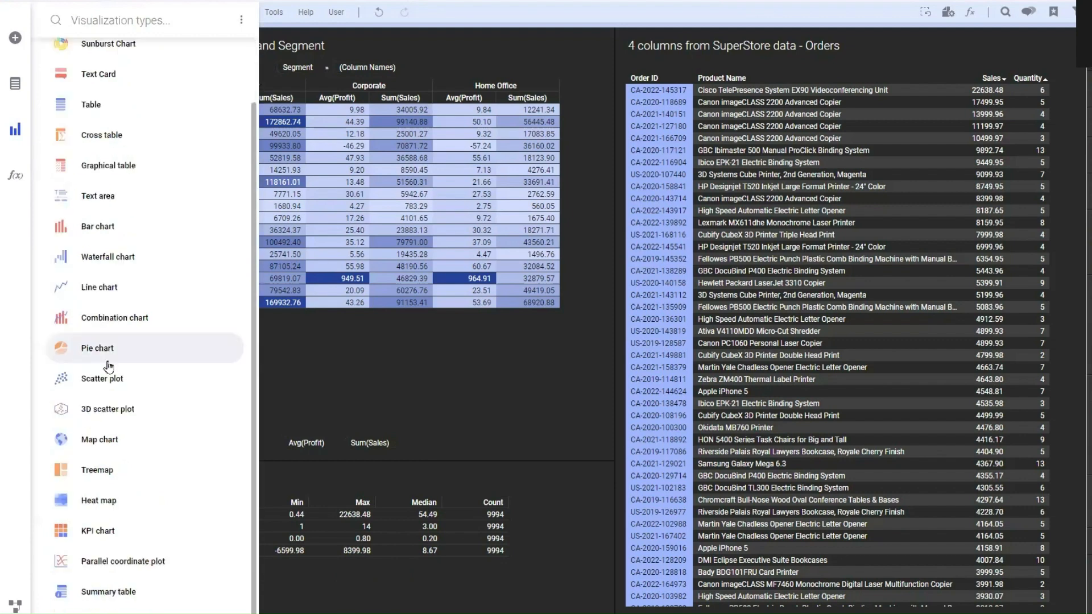
left_click(109, 593)
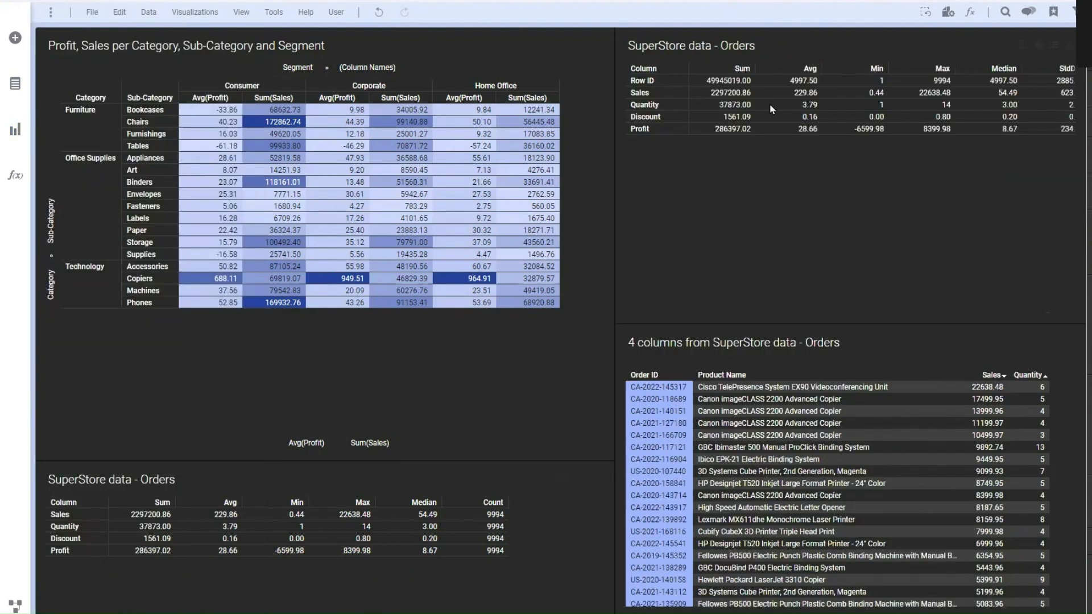
Remove Row ID from the columns shown in the new summary table
right_click(717, 210)
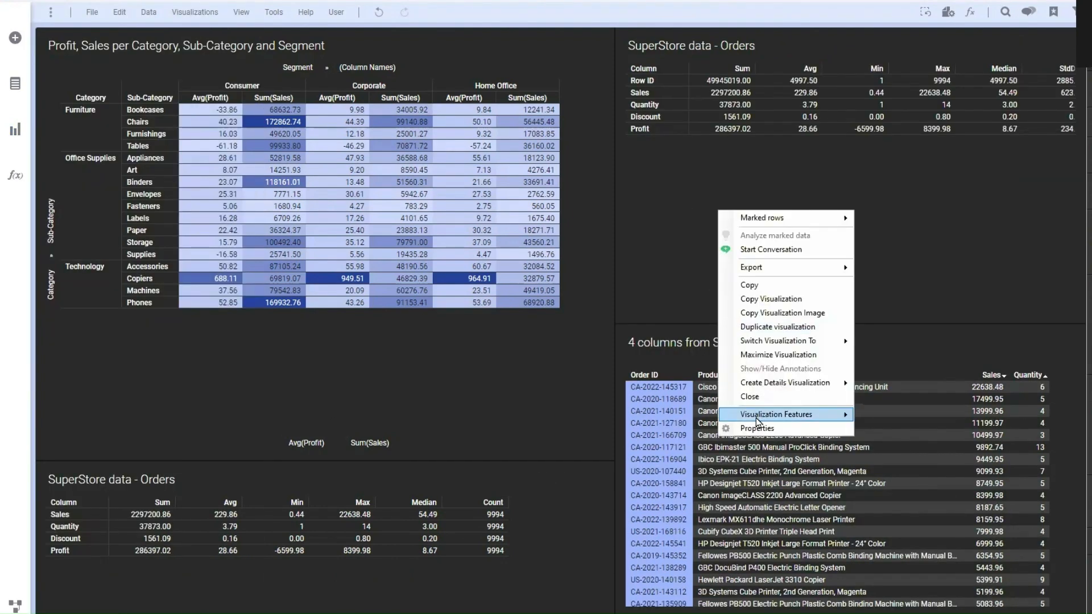
left_click(745, 433)
left_click(458, 238)
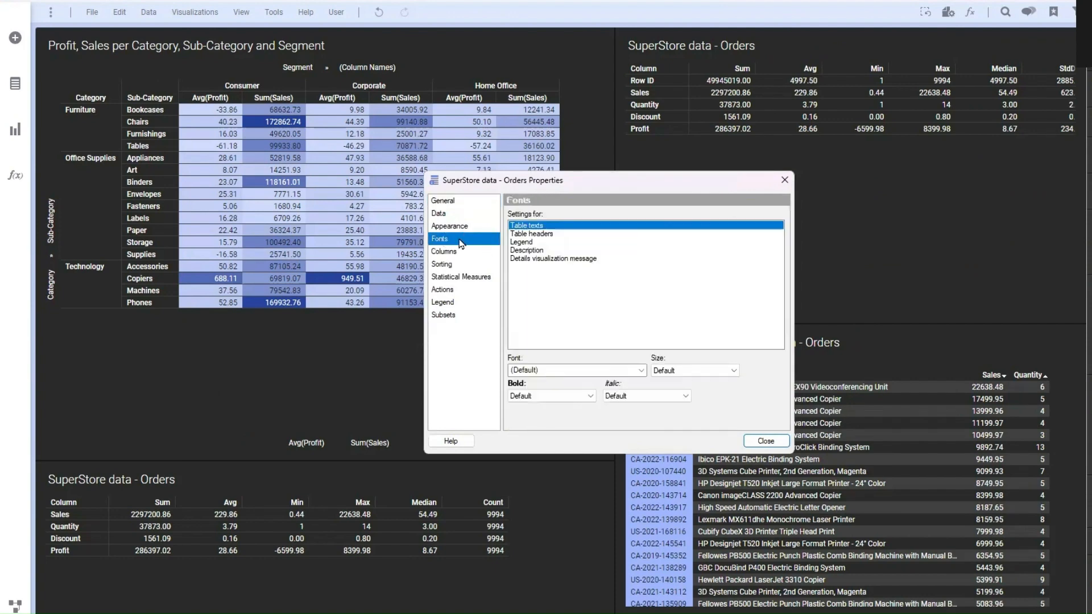
left_click(458, 251)
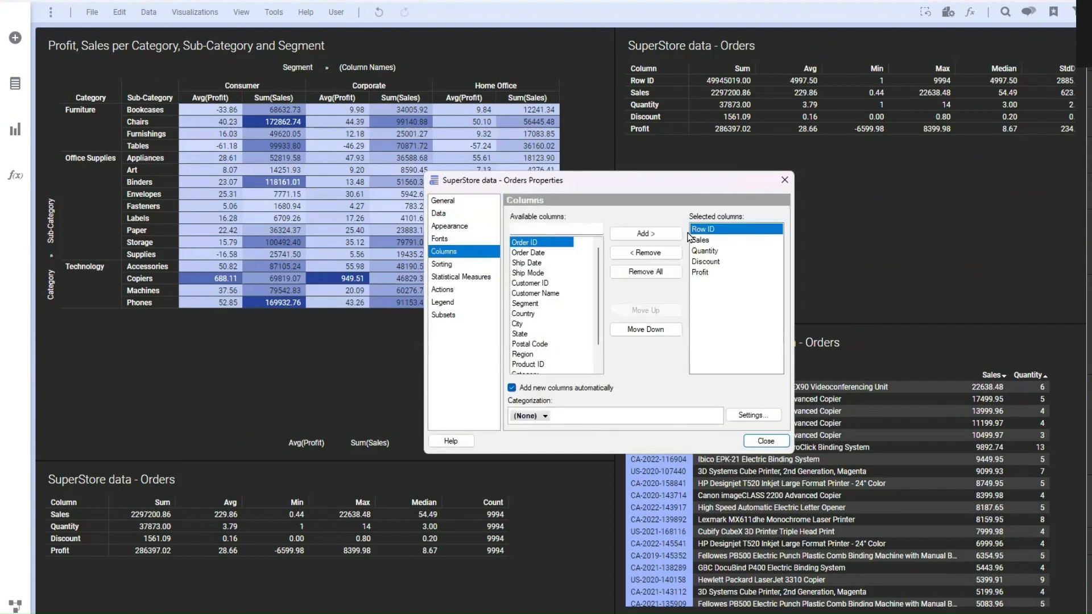
left_click(671, 257)
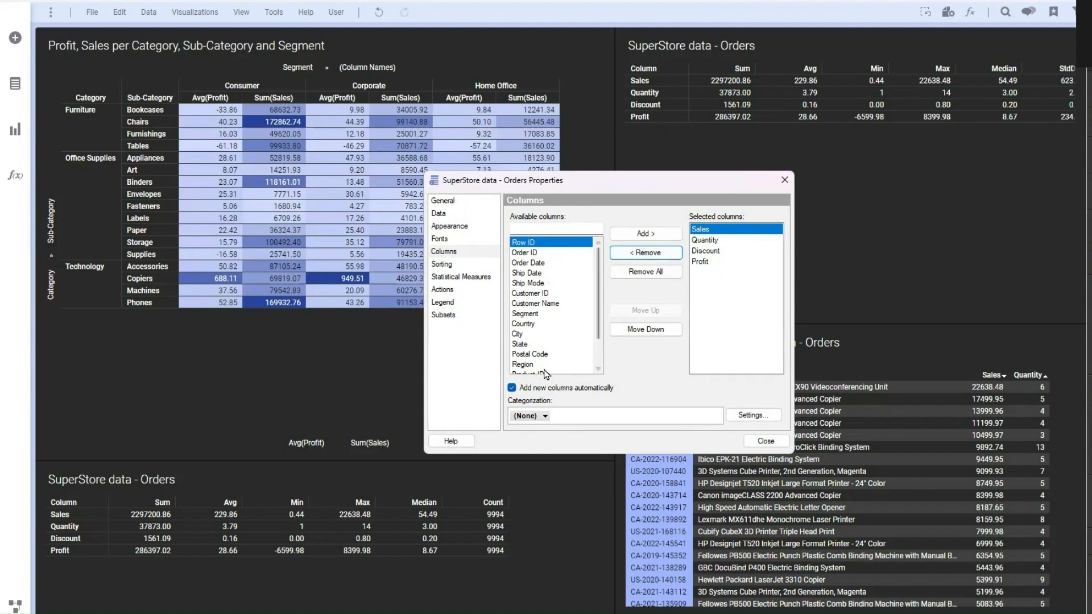
scroll(527, 380, "down", 2)
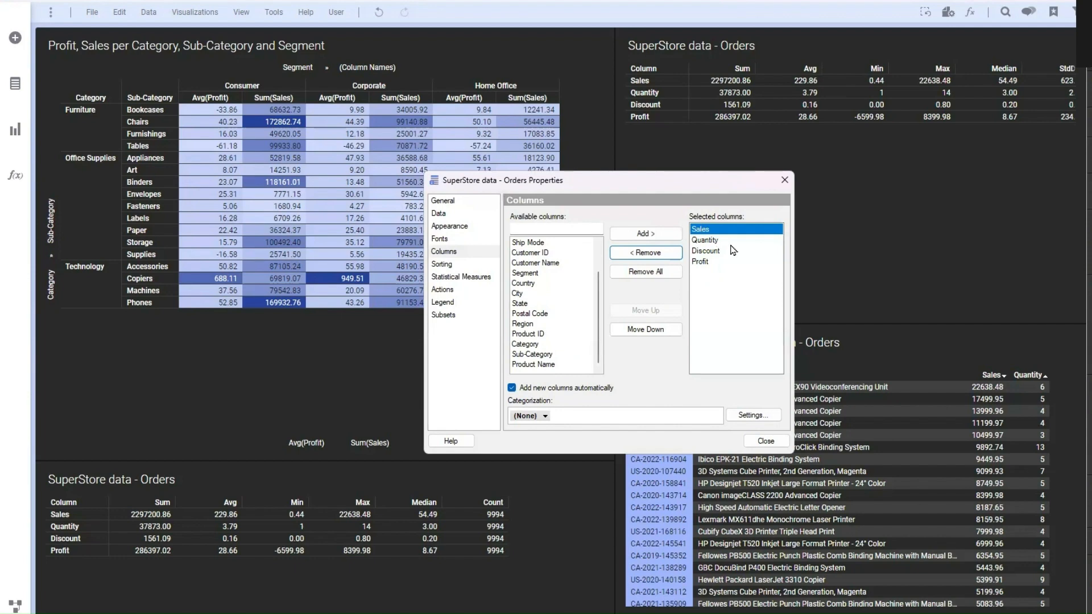
scroll(561, 318, "up", 2)
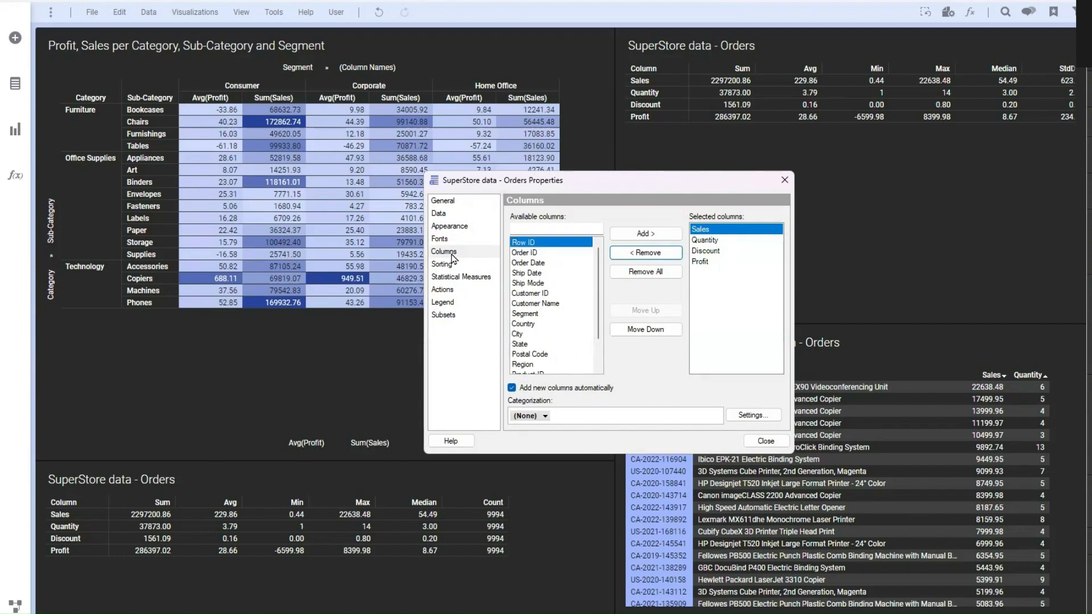
Remove StdDev (Standard Deviation) from the new summary table's statistical measures and add Count
left_click(455, 277)
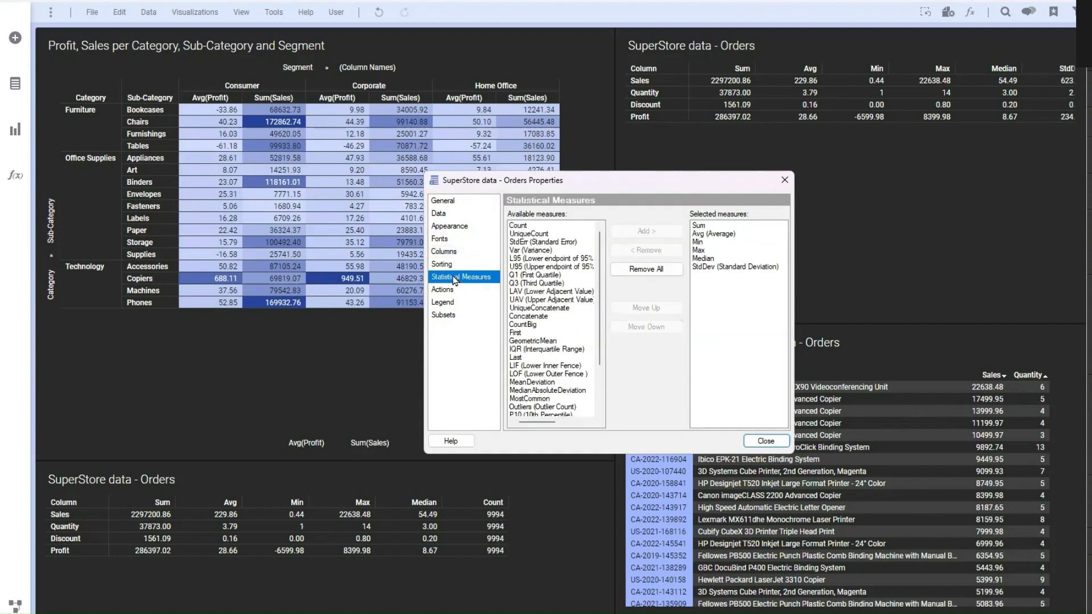
left_click(710, 233)
left_click(715, 251)
left_click(717, 259)
left_click(722, 267)
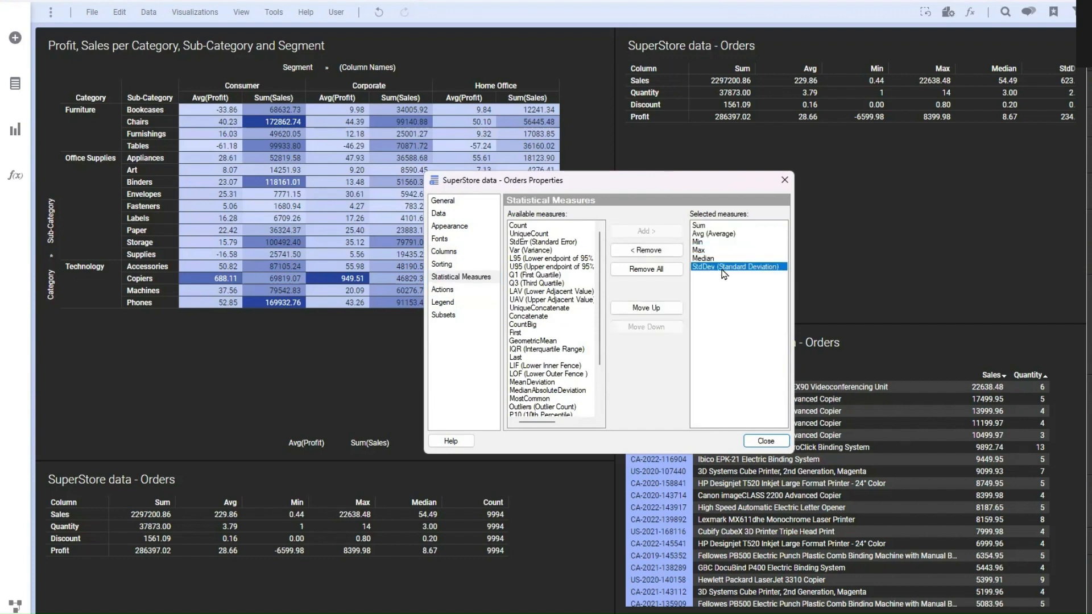
left_click(663, 251)
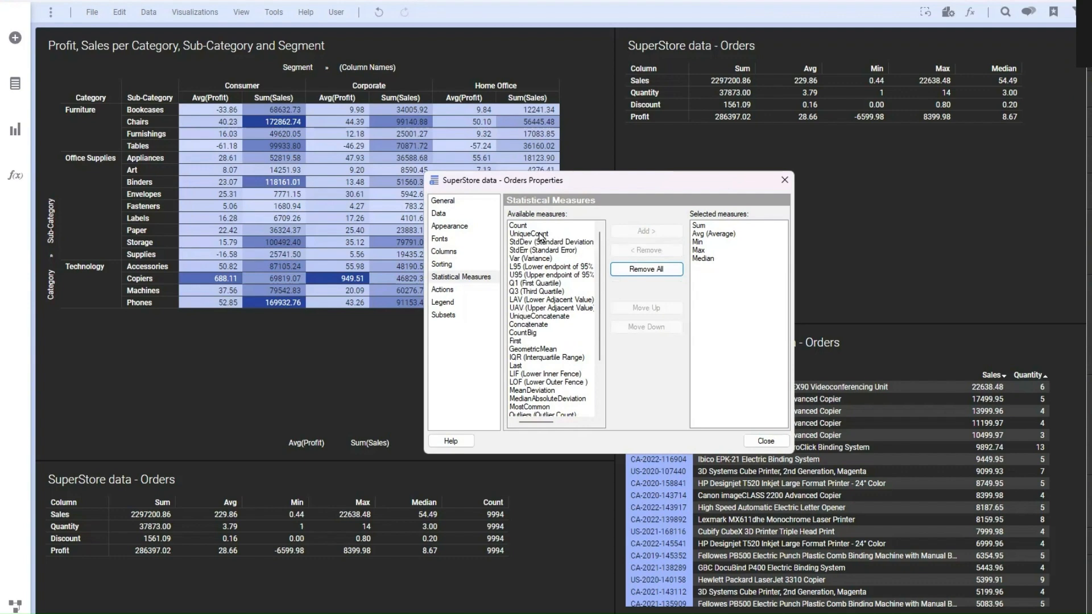
left_click(523, 226)
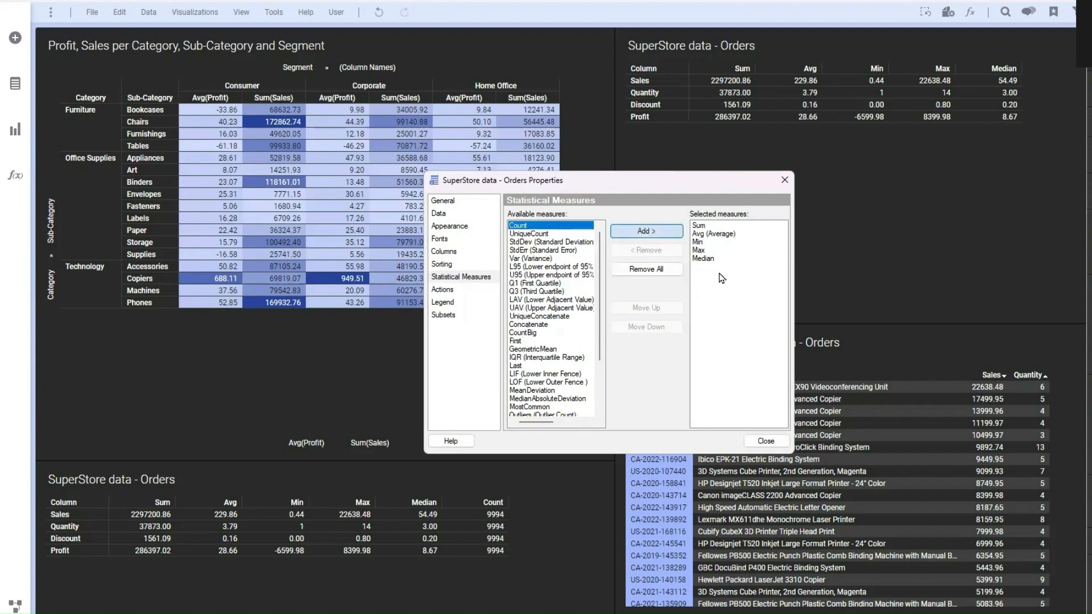
left_click(765, 442)
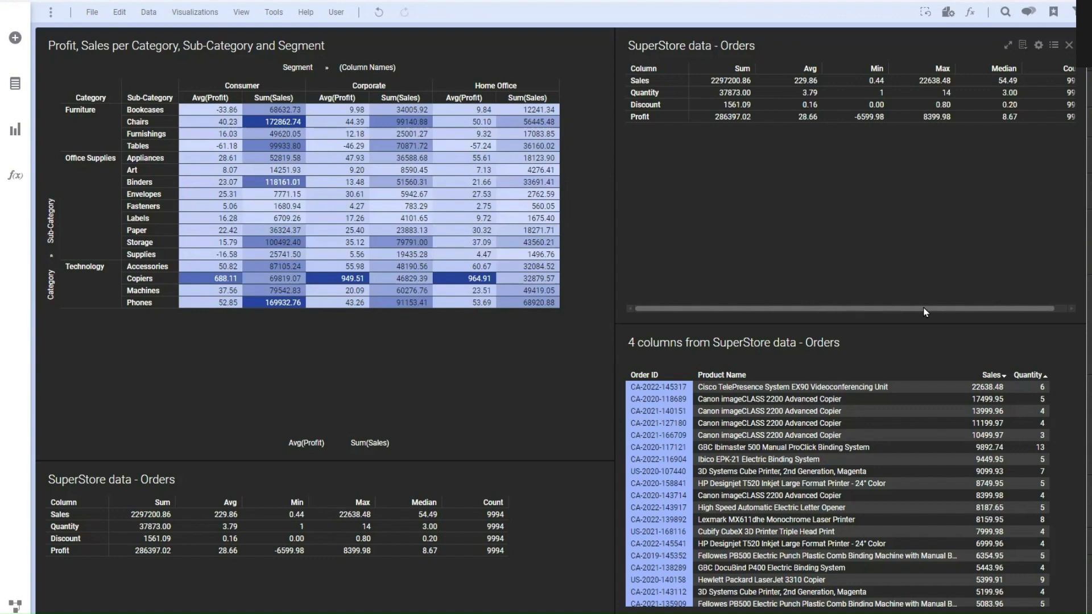
left_click_drag(886, 310, 962, 308)
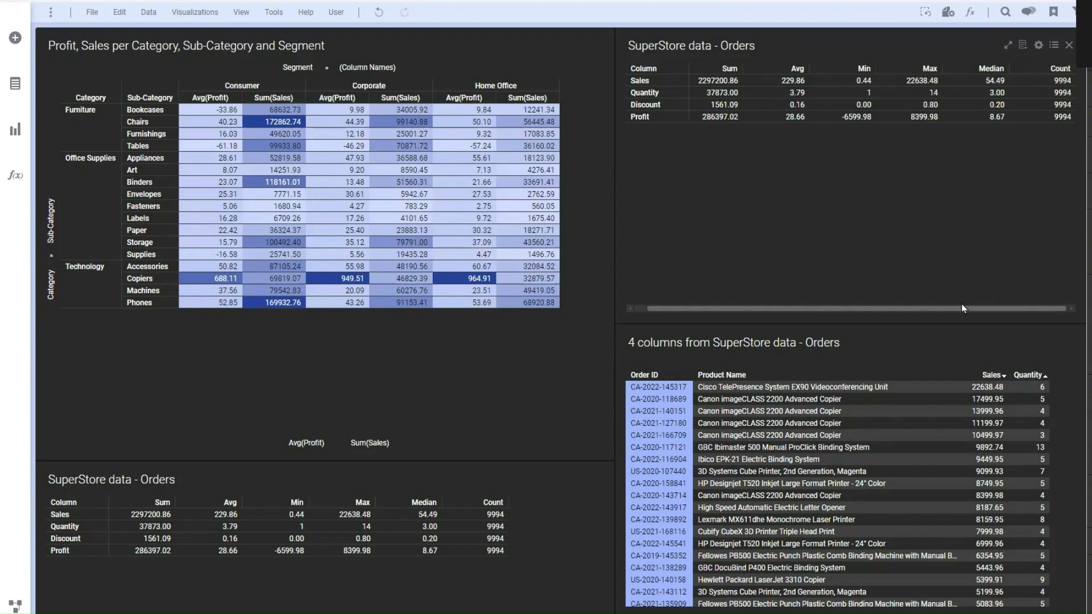
Remove the newly added summary table above the four-column table from the page
left_click(1069, 50)
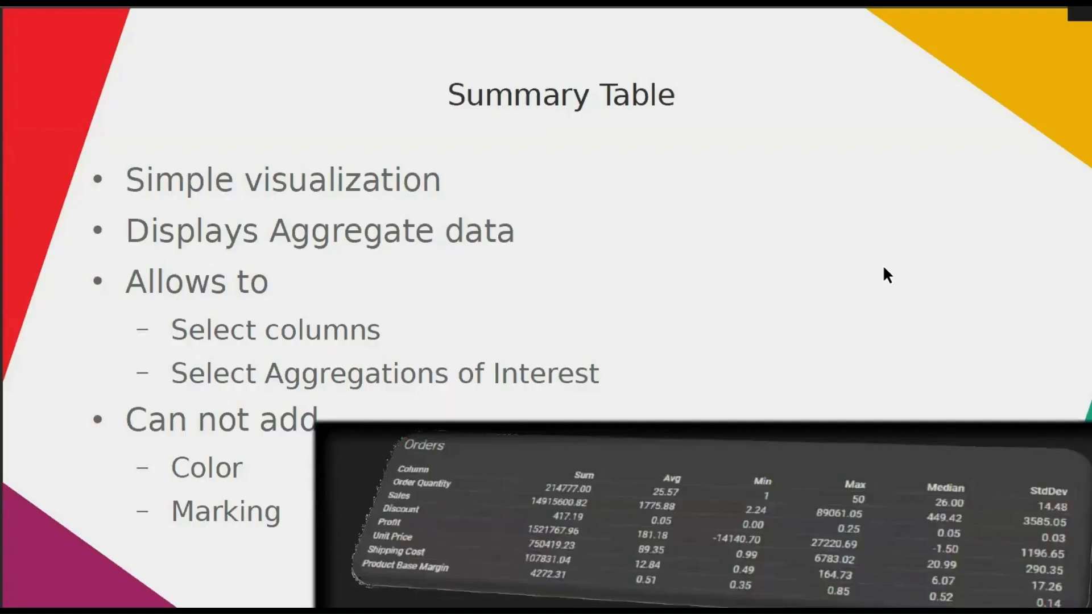
key("Right")
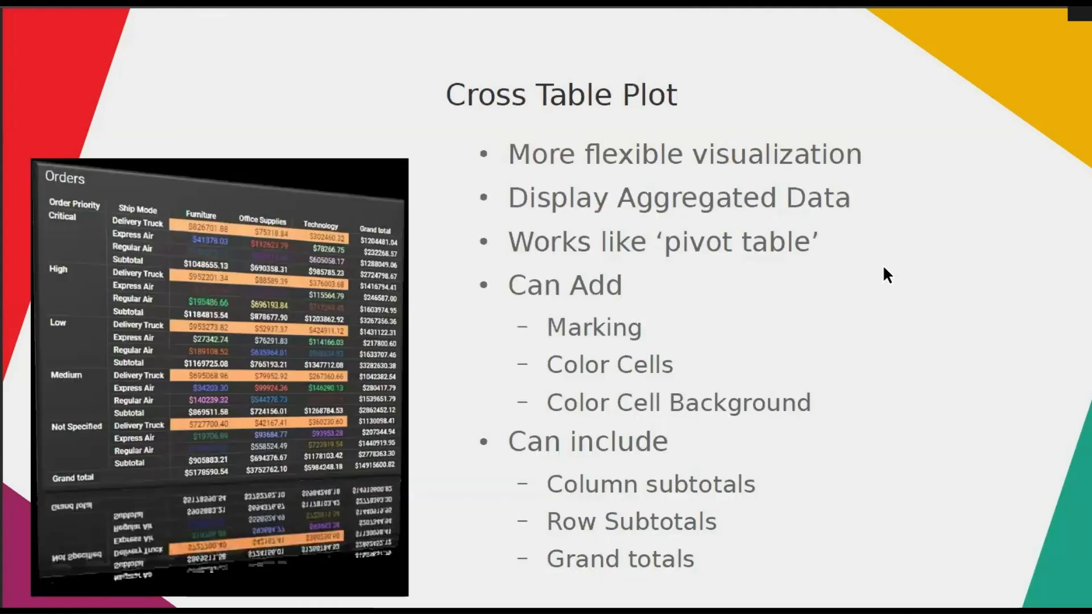
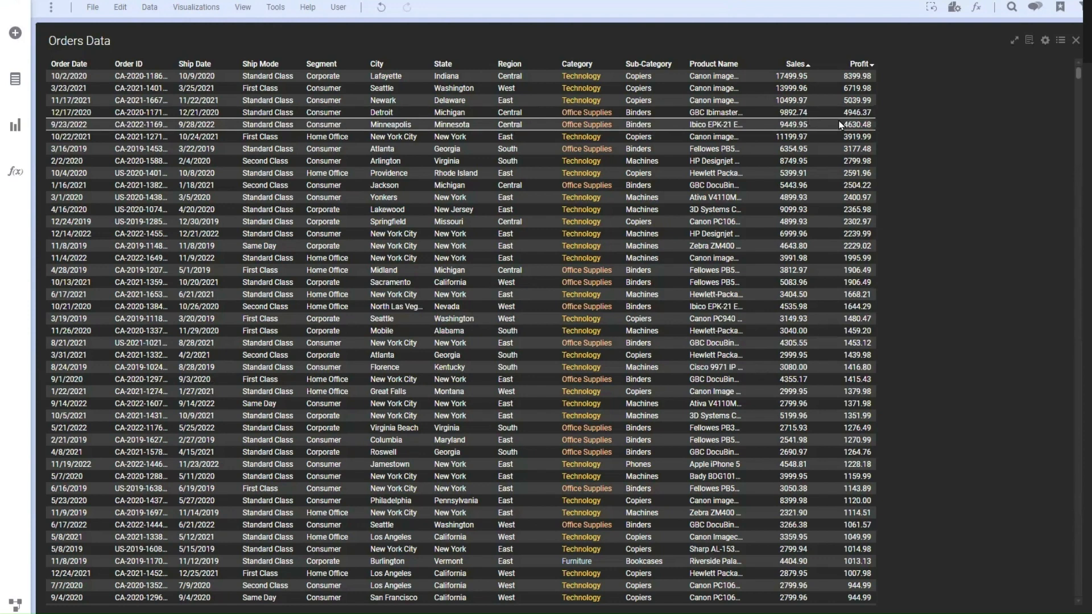
Remove the Orders Data table from the page and add a cross table visualization
left_click(1076, 40)
left_click(17, 127)
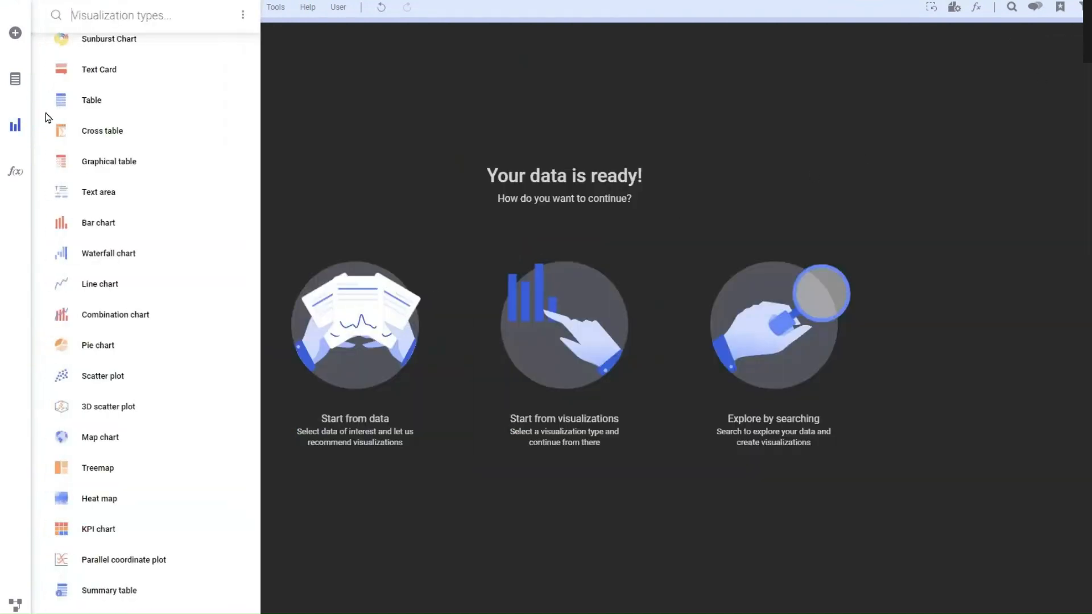
left_click(108, 146)
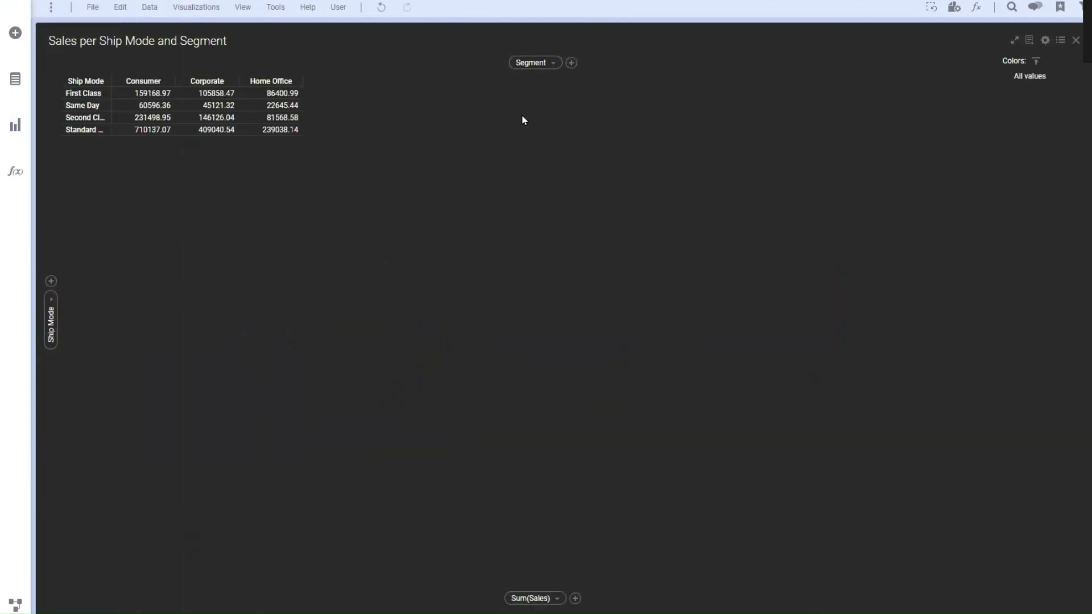
Remove Segment from the cross table's horizontal axis and Ship Mode from its vertical axis
left_click(553, 63)
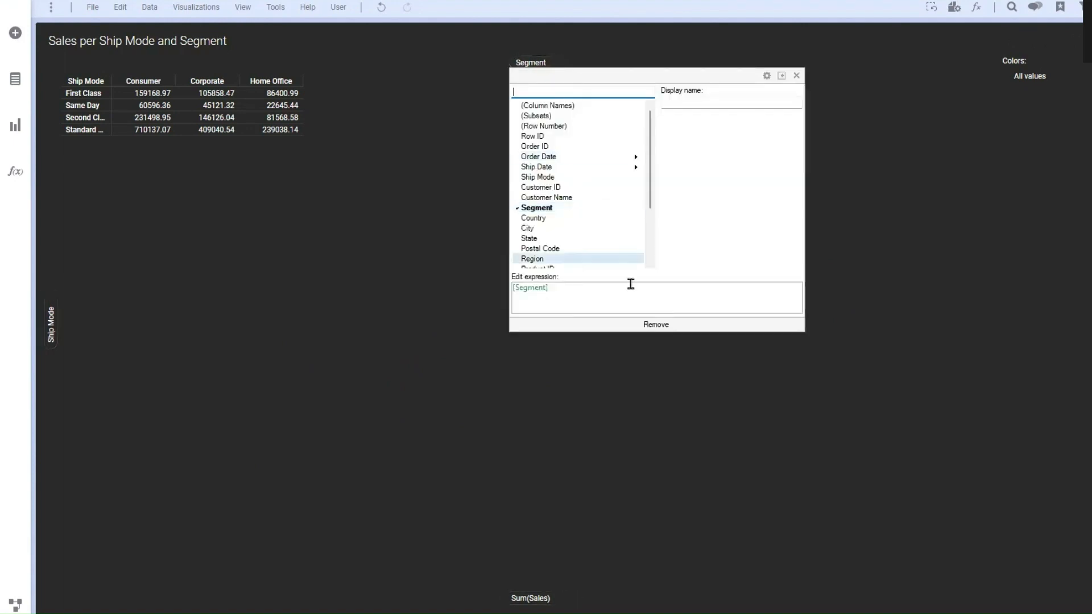
left_click(656, 324)
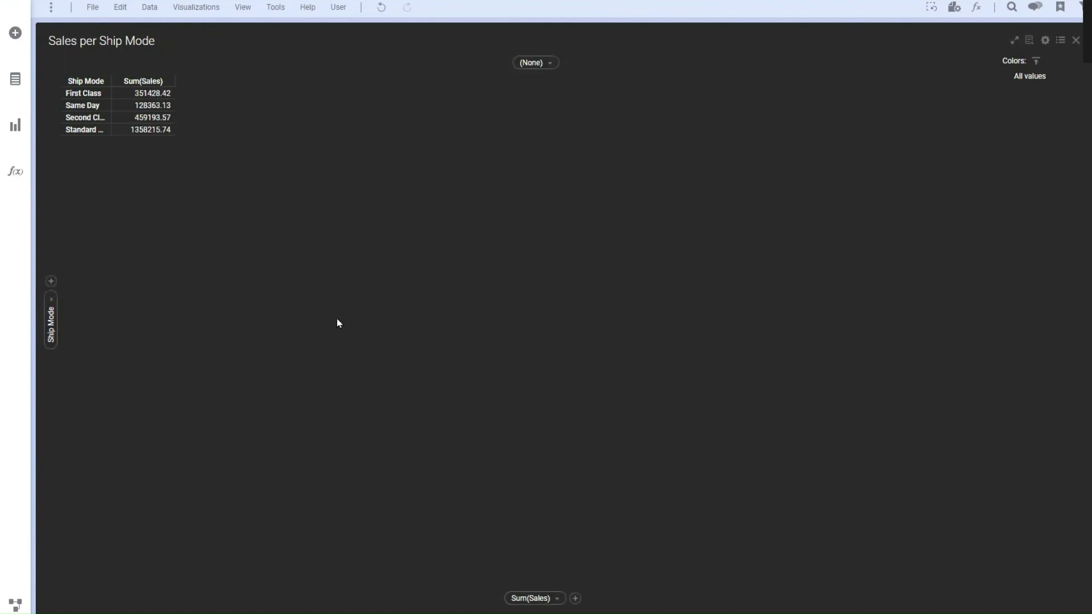
left_click(51, 302)
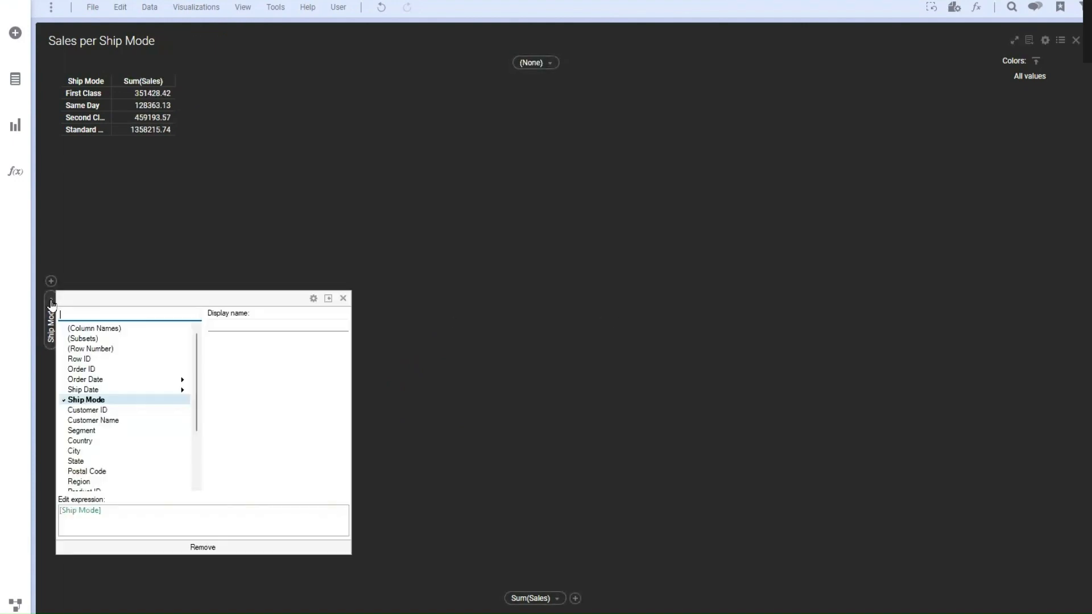
left_click(202, 547)
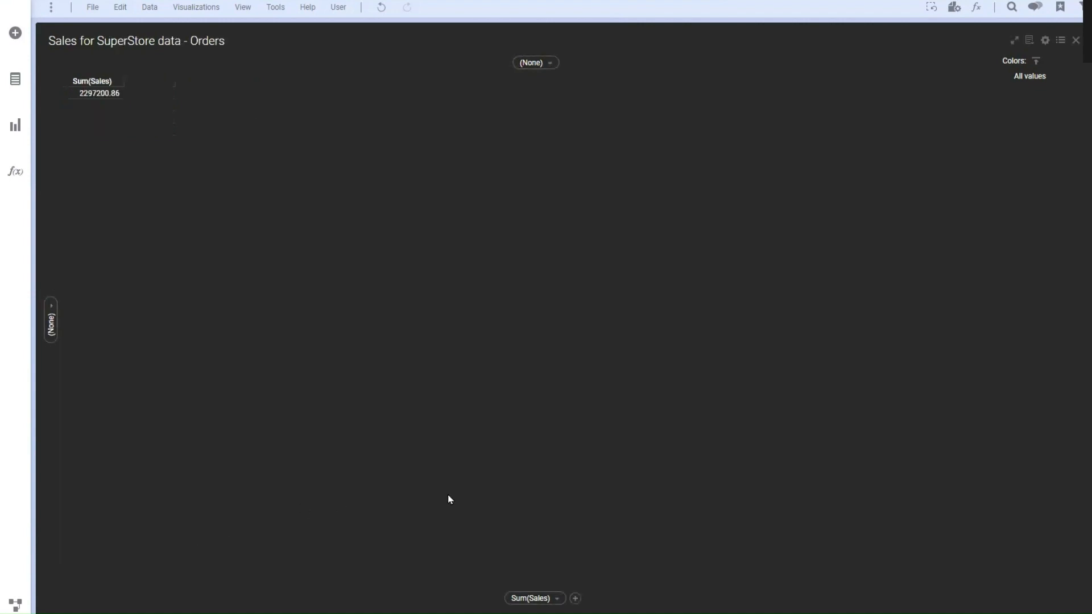
Set the cross table's cell values to Profit with the Avg (Average) aggregation
left_click(558, 598)
scroll(568, 557, "down", 1)
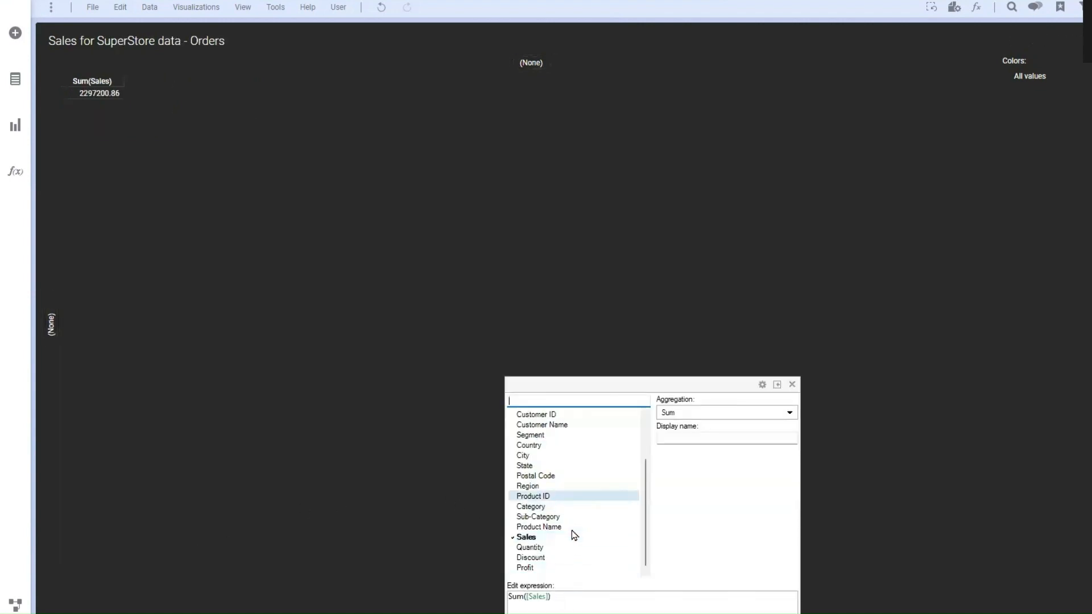
left_click(534, 568)
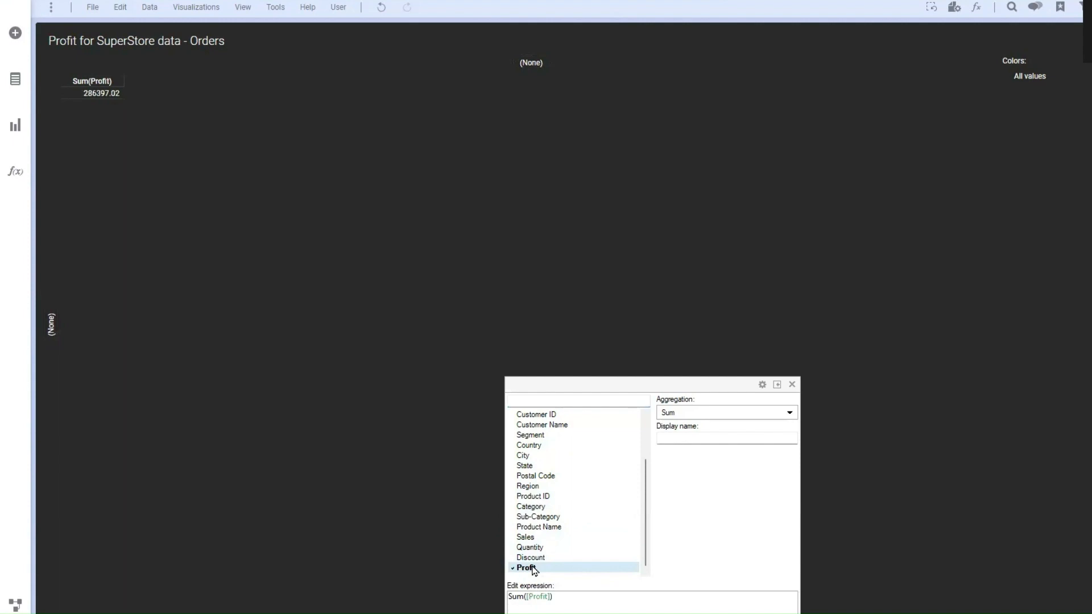
left_click(694, 413)
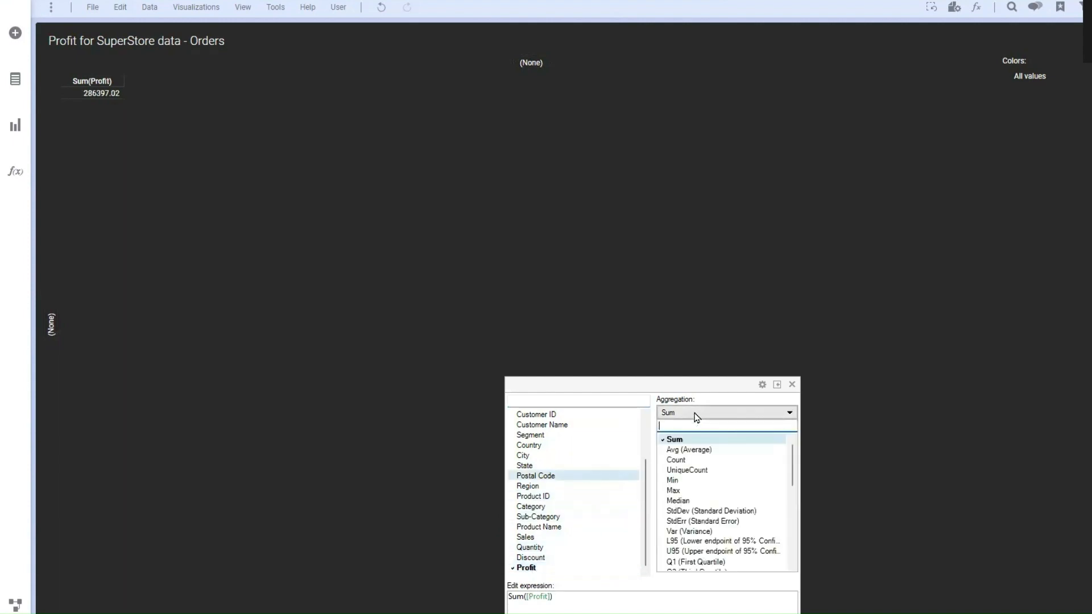
left_click(690, 451)
left_click(367, 317)
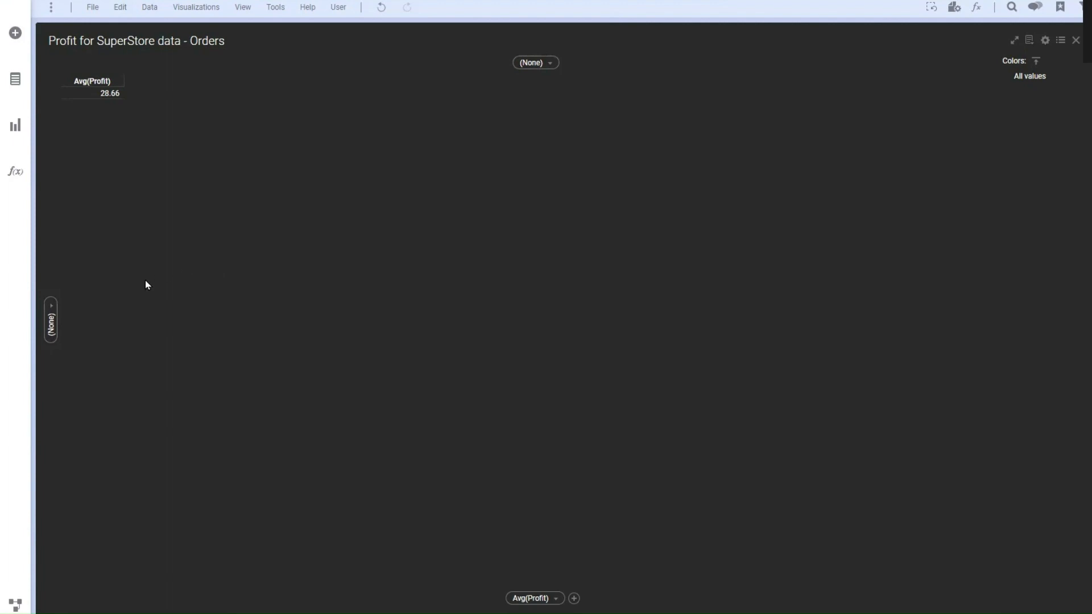
Put Category on the cross table's vertical axis and add Sub-Category as the second row level
left_click(53, 310)
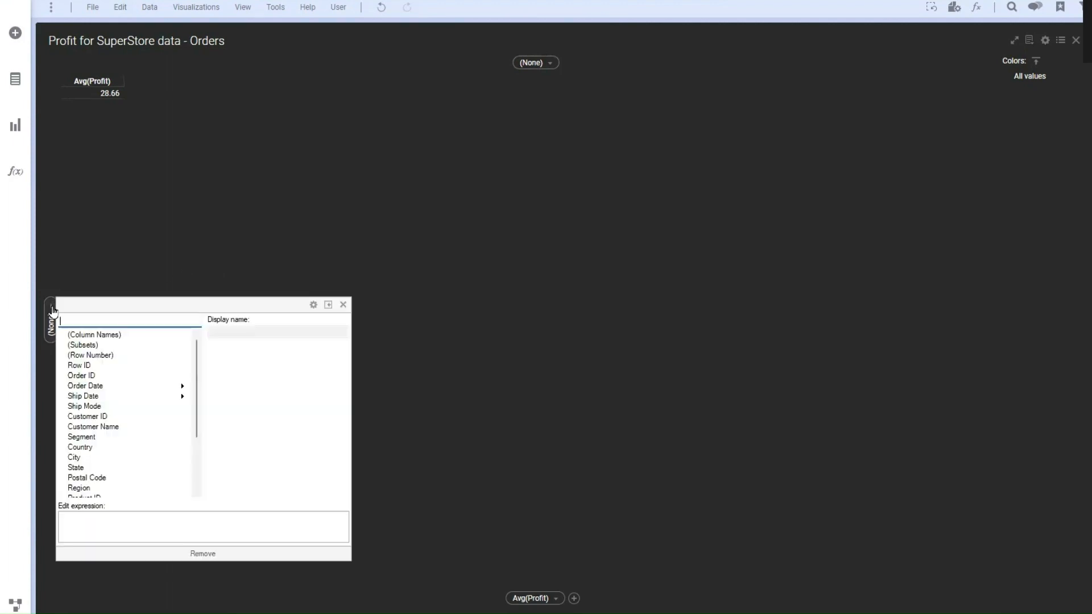
scroll(102, 364, "down", 3)
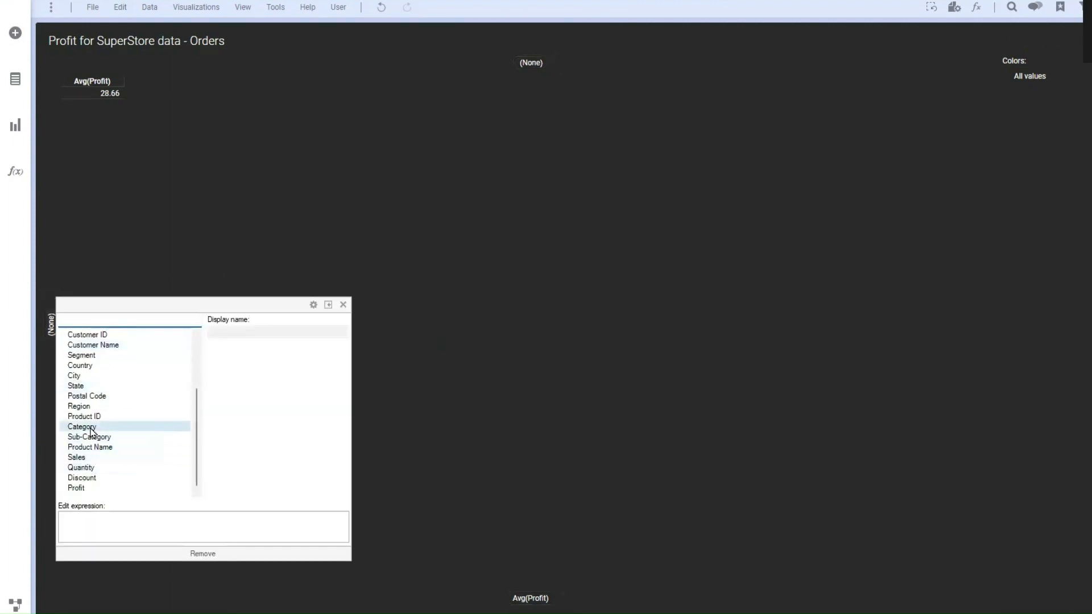
left_click(85, 426)
left_click(274, 194)
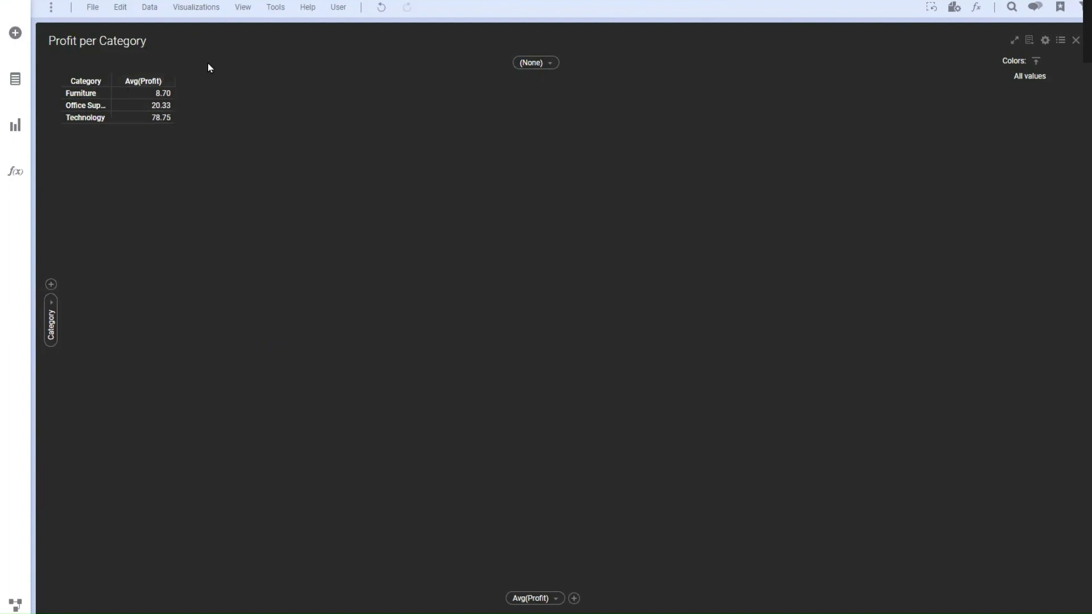
left_click(52, 288)
scroll(170, 358, "down", 3)
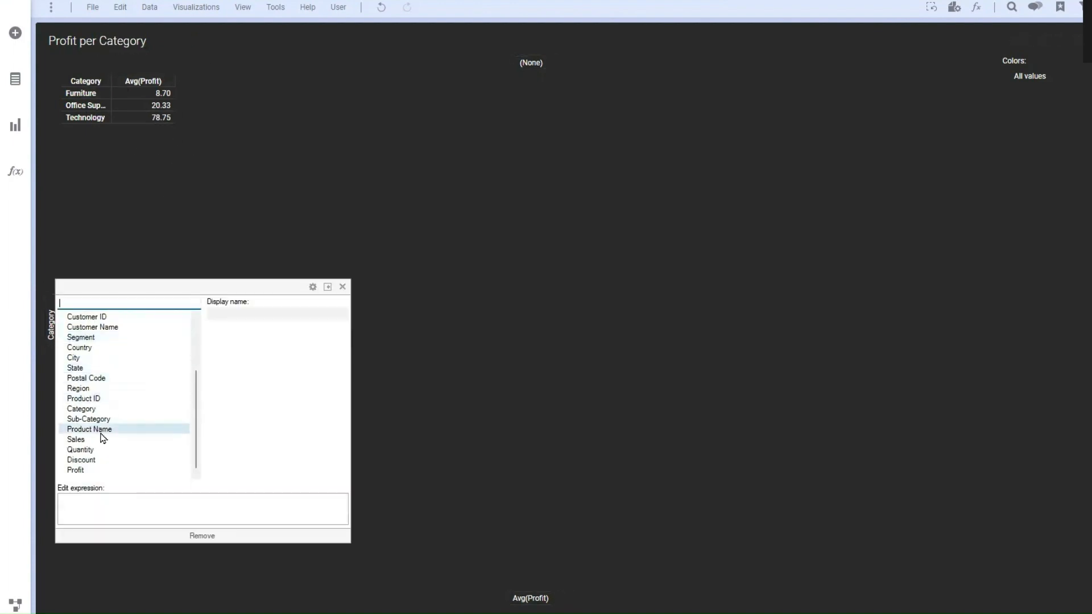
left_click(91, 419)
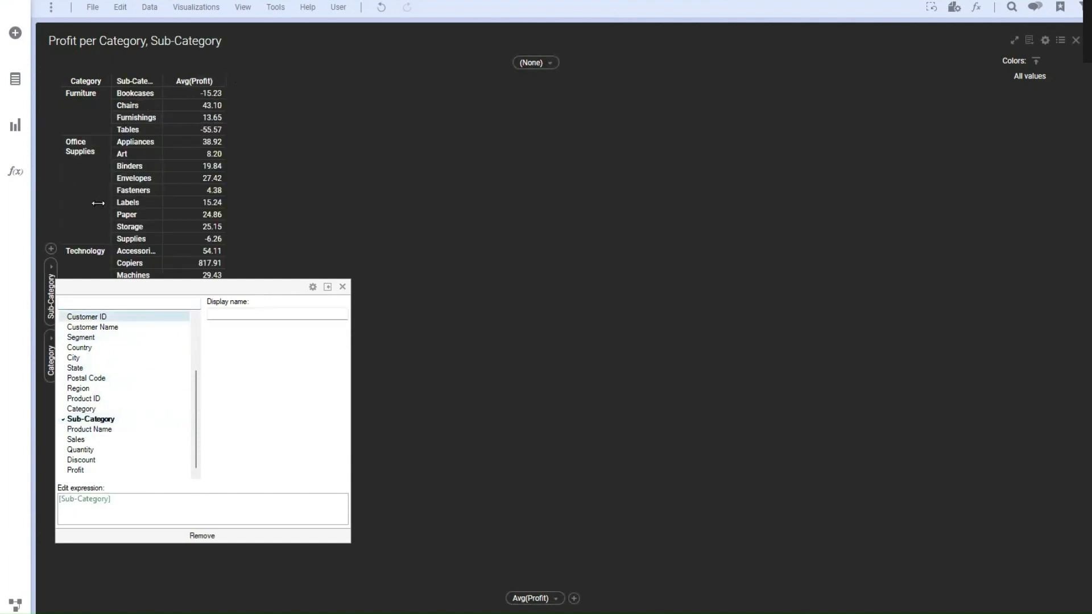
left_click(364, 170)
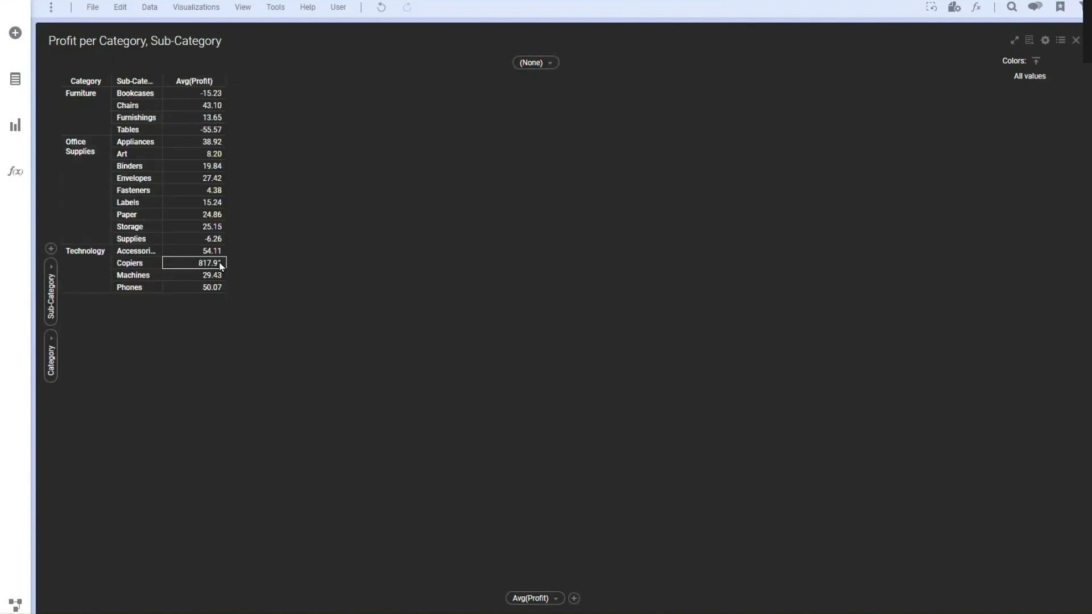
Turn on all column subtotals in the cross table
right_click(230, 186)
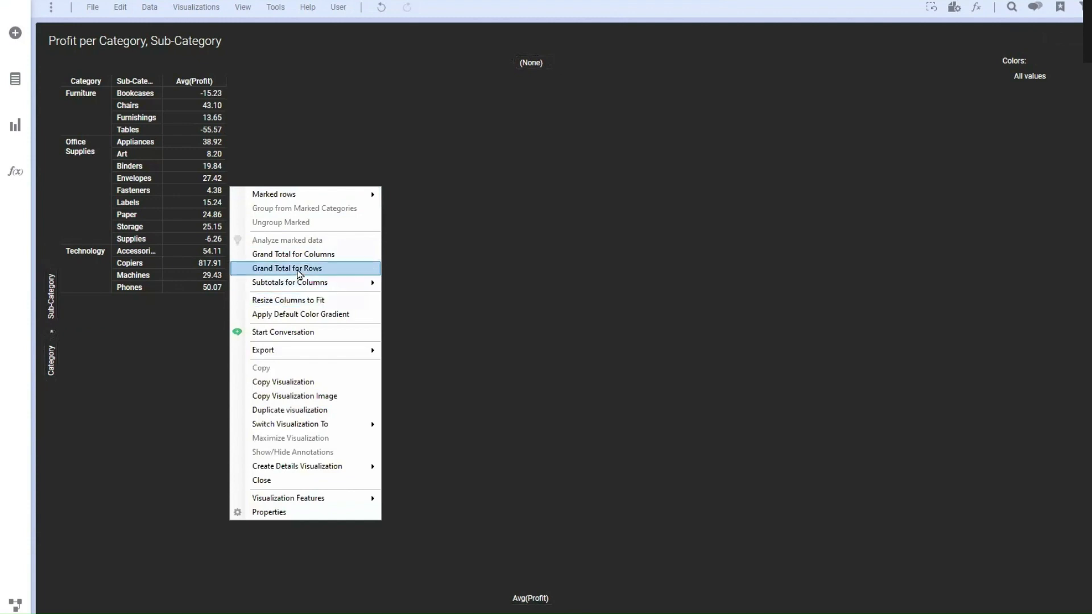
mouse_move(300, 285)
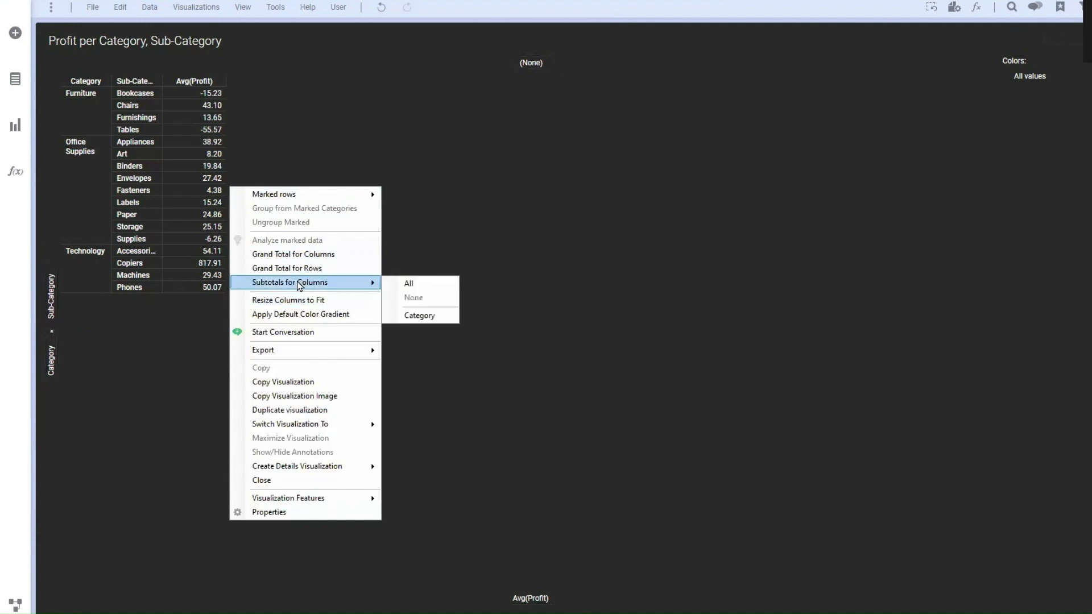
left_click(408, 284)
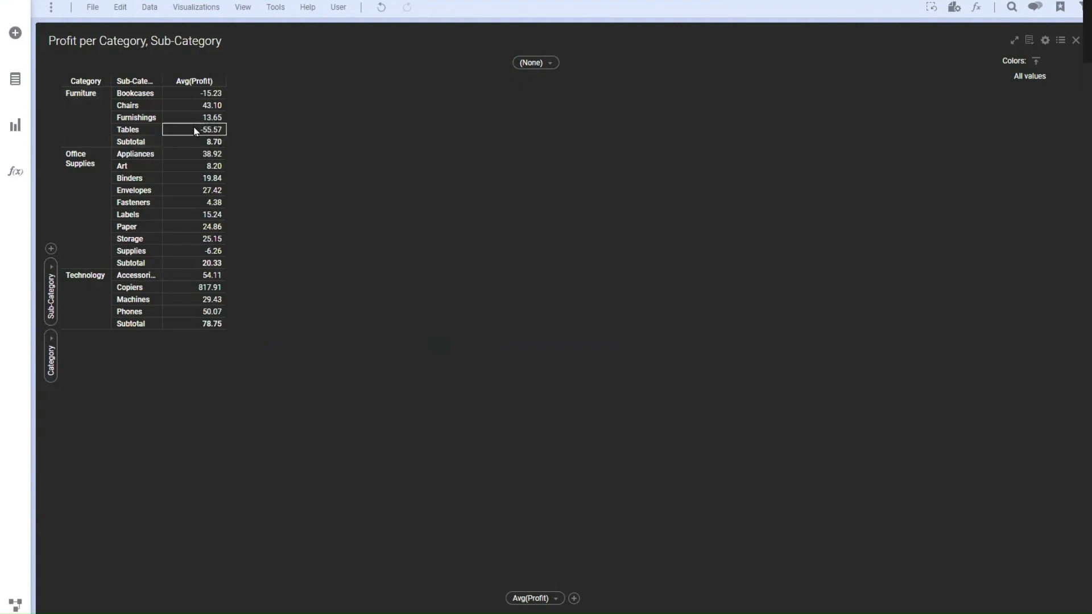
Add Product Name as a third row level in the cross table and fit its column width to the names
left_click(52, 253)
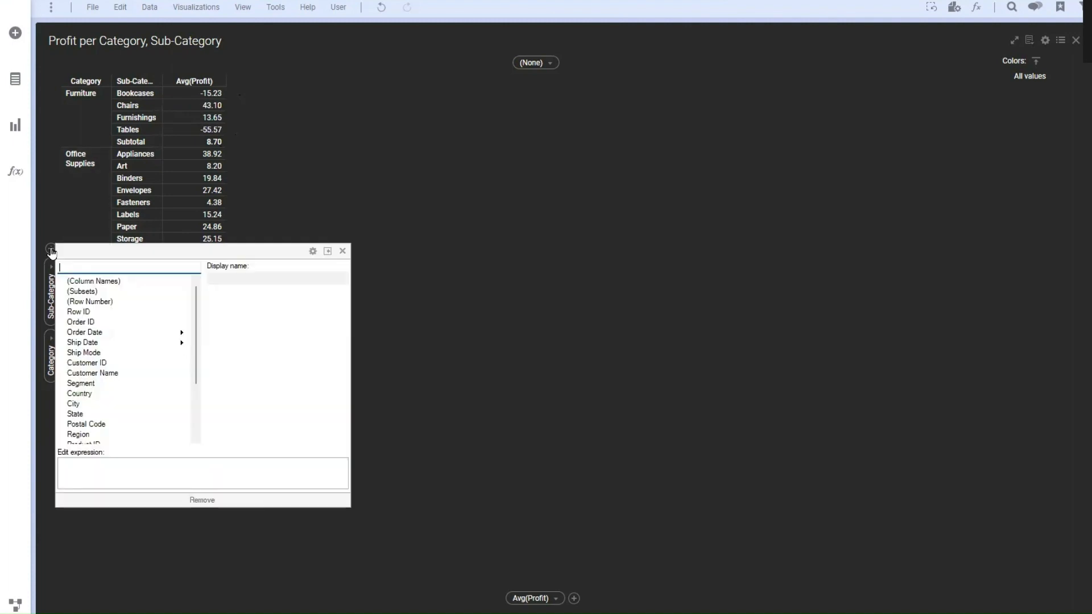
scroll(95, 313, "down", 3)
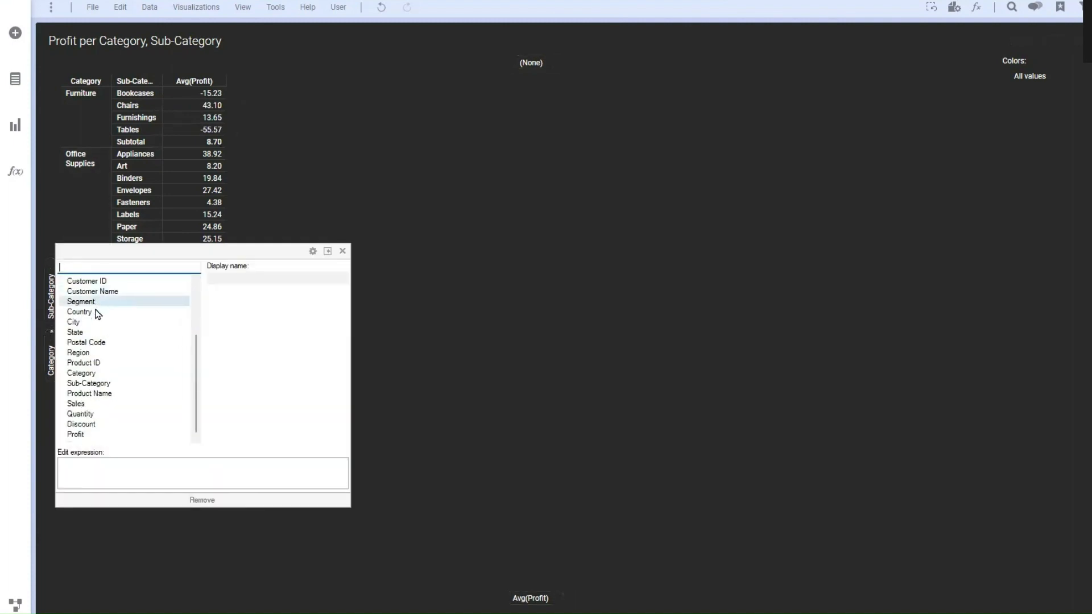
left_click(89, 392)
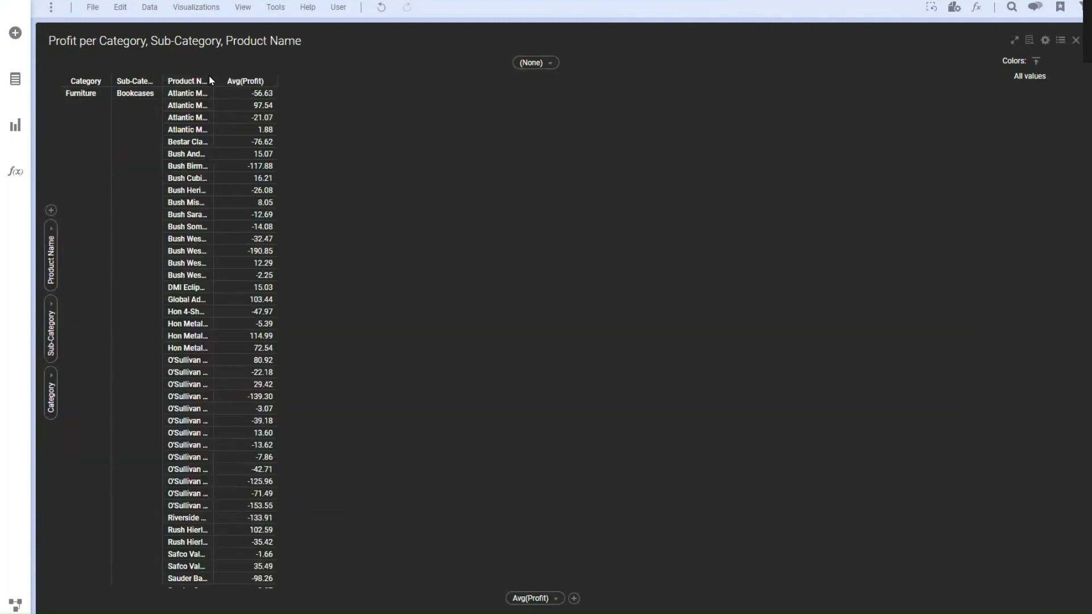
double_click(215, 83)
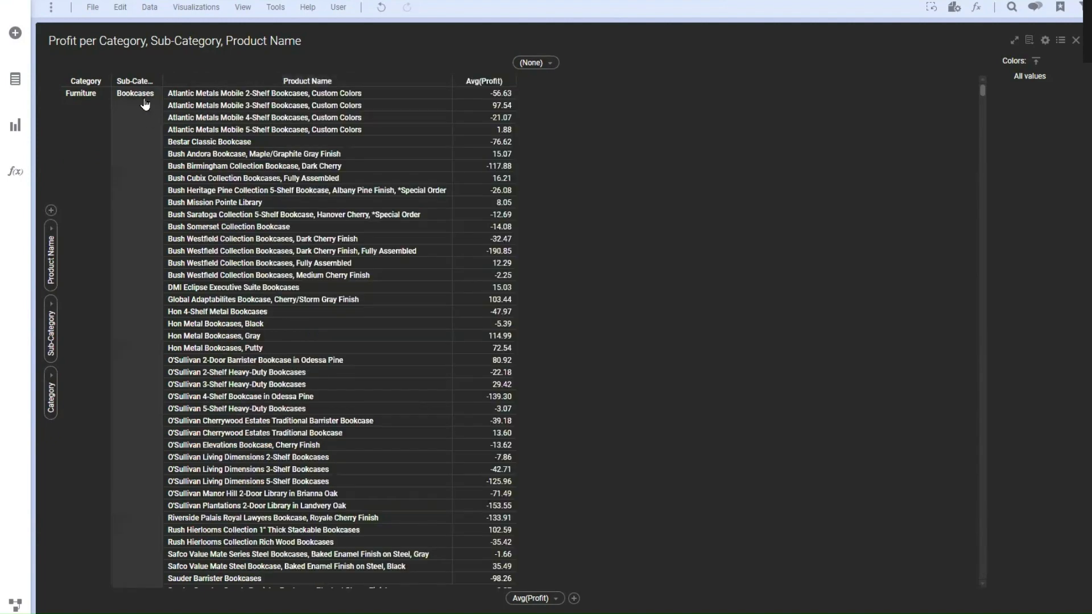
Check the subtotals across the product-level rows and remove Product Name from the vertical axis
scroll(159, 199, "down", 5)
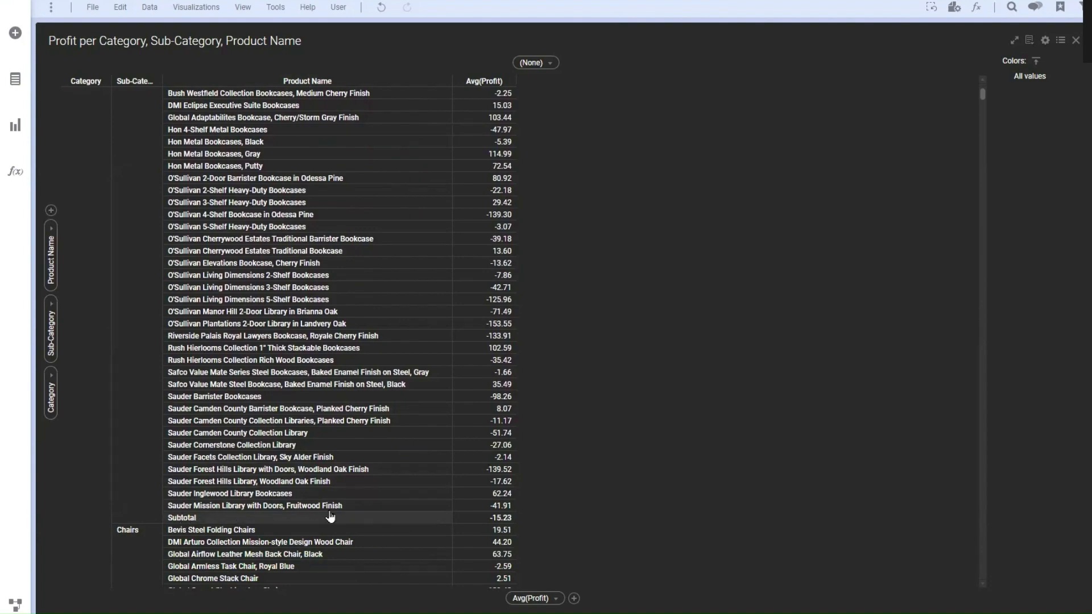
scroll(127, 255, "down", 20)
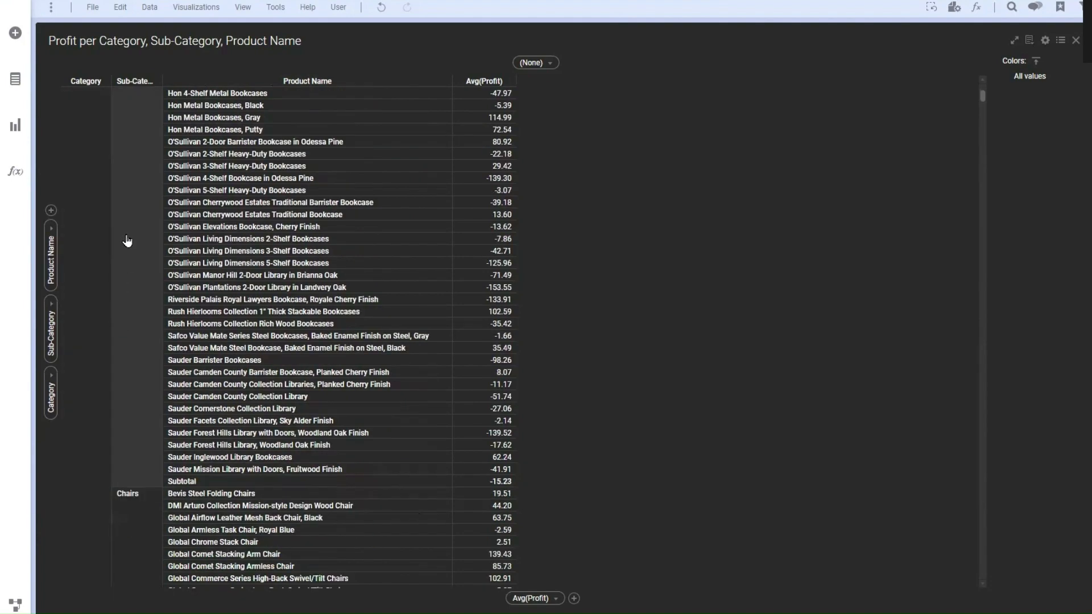
scroll(137, 290, "down", 20)
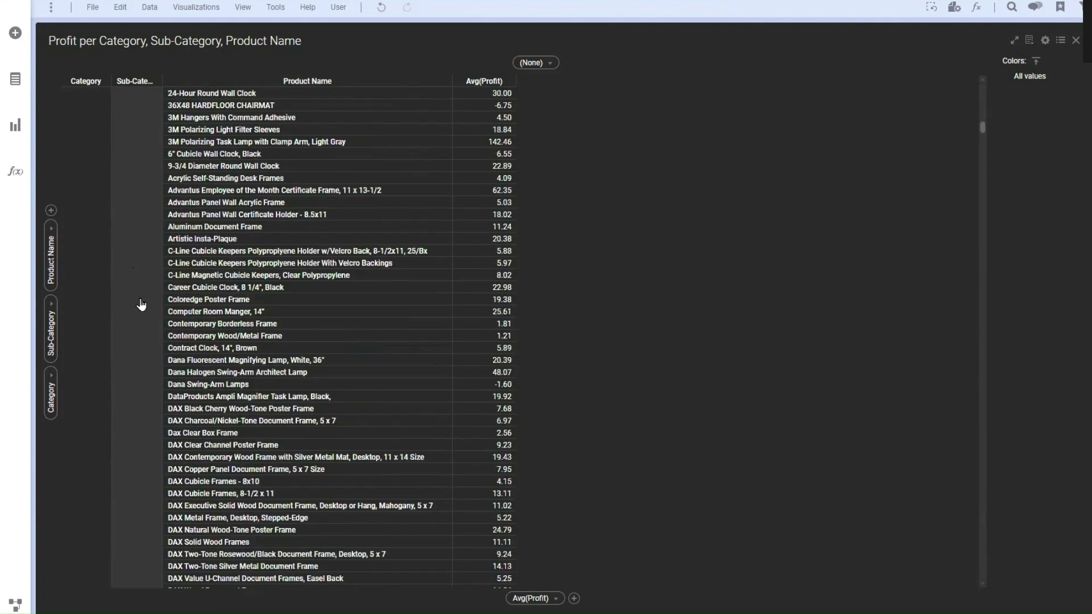
scroll(146, 318, "down", 20)
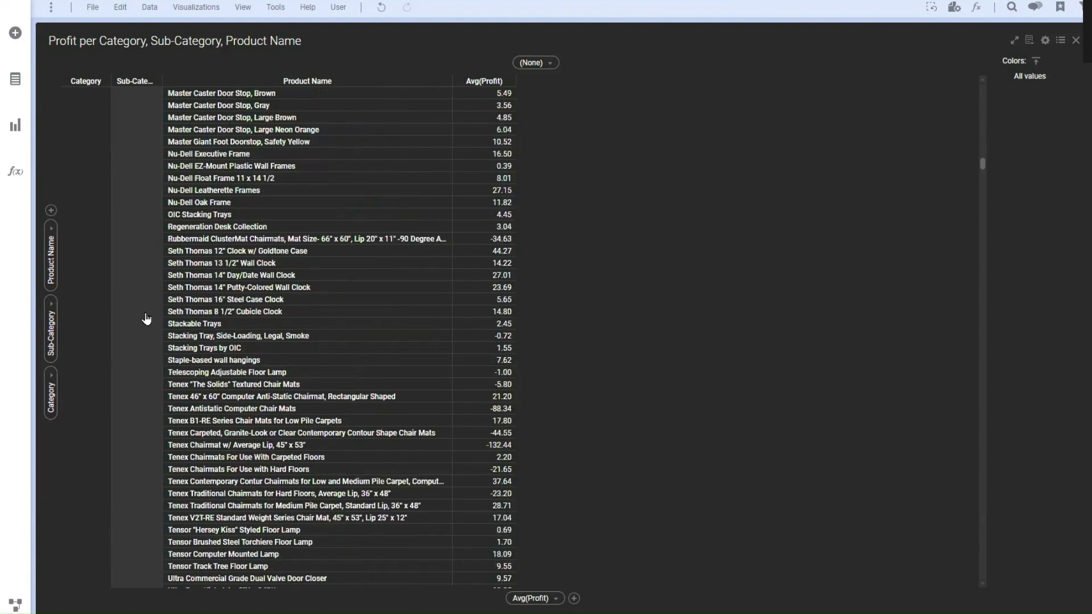
scroll(139, 333, "down", 2)
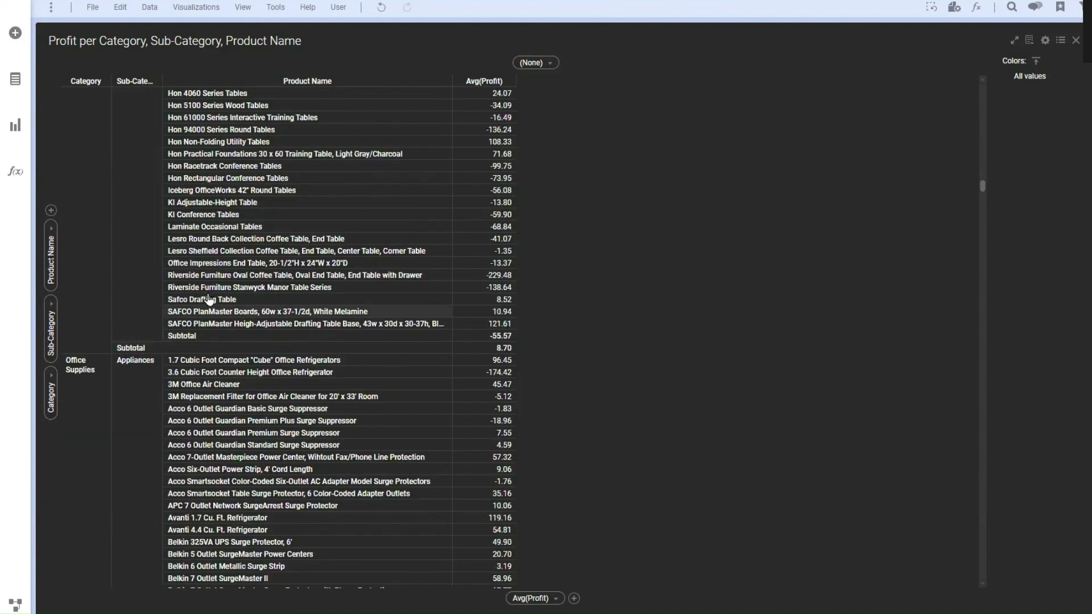
left_click(51, 227)
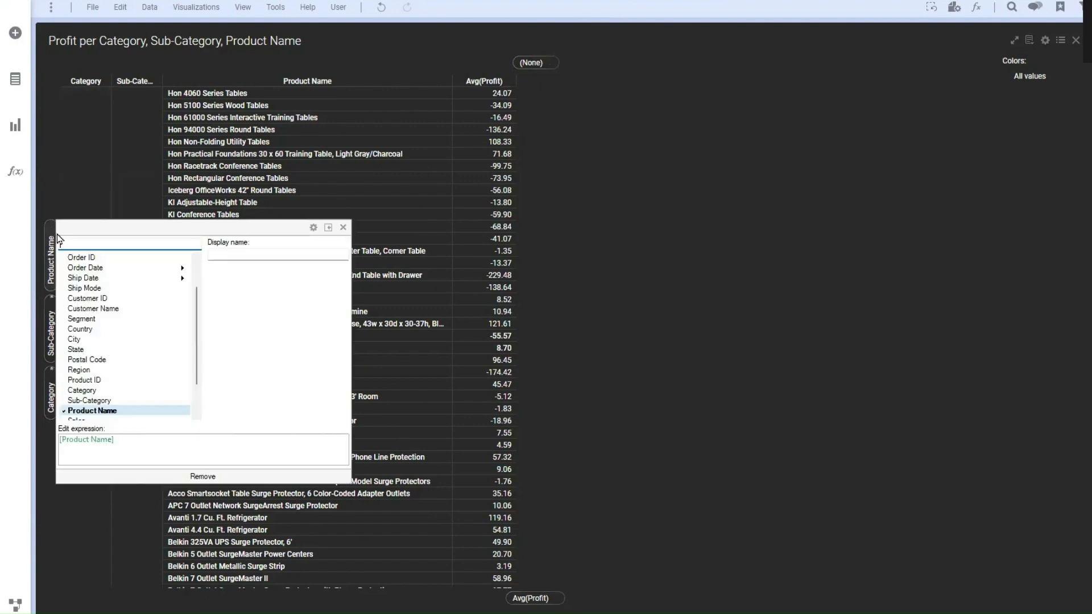
left_click(205, 476)
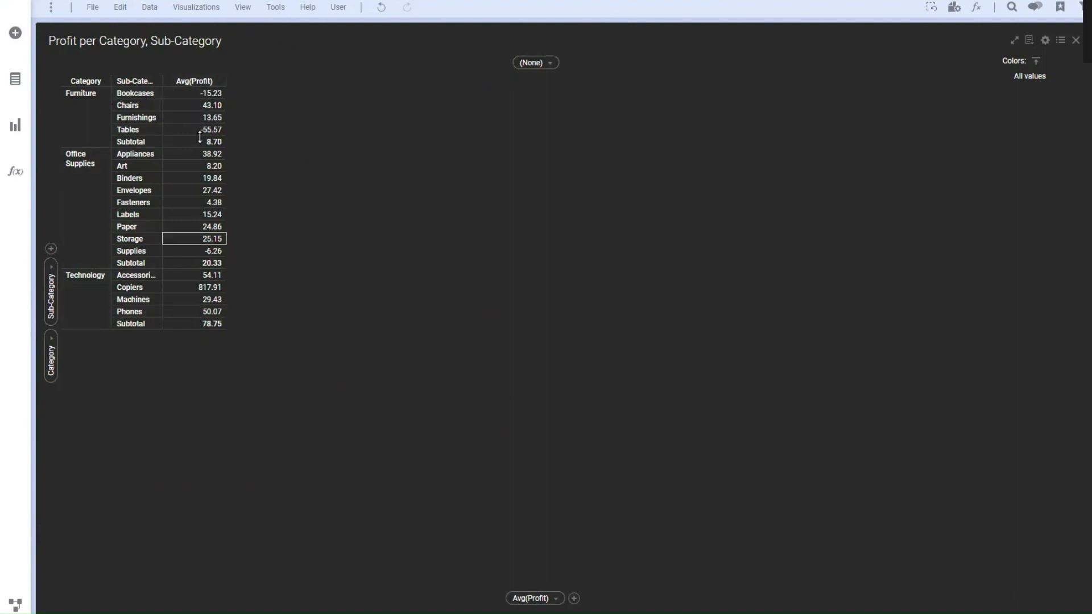
Add Segment to the cross table's vertical axis and move it to the horizontal axis to split the values into columns
left_click(51, 250)
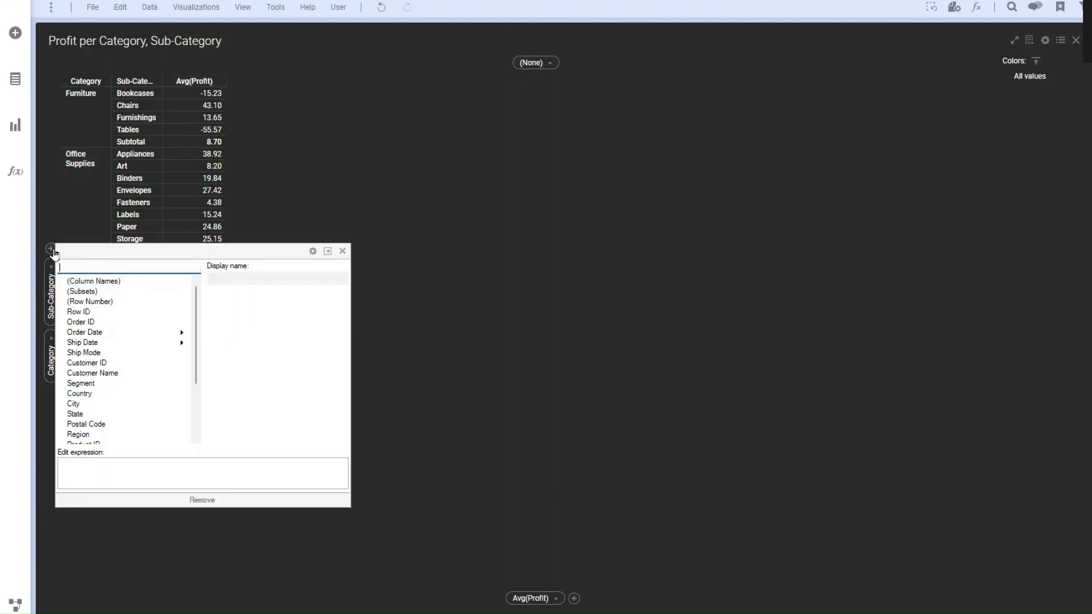
left_click(103, 383)
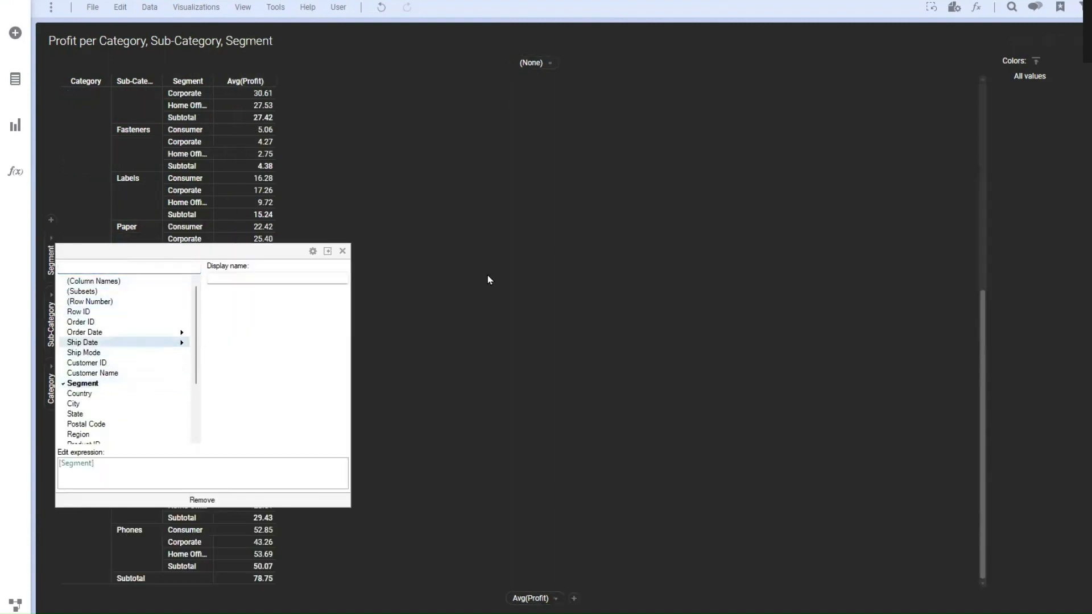
left_click(488, 280)
scroll(214, 317, "up", 5)
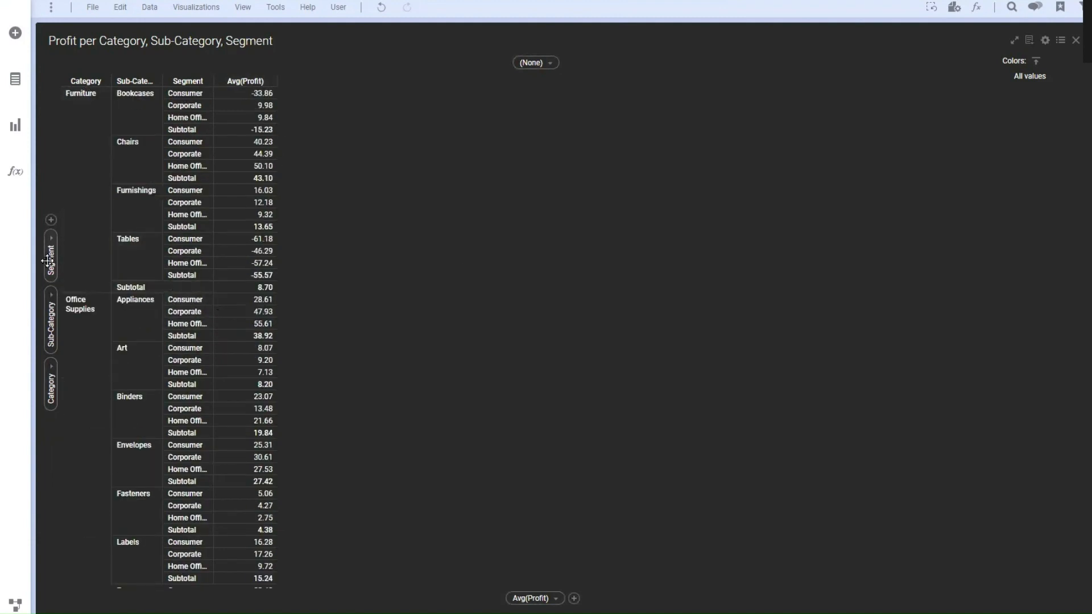
left_click_drag(51, 250, 512, 329)
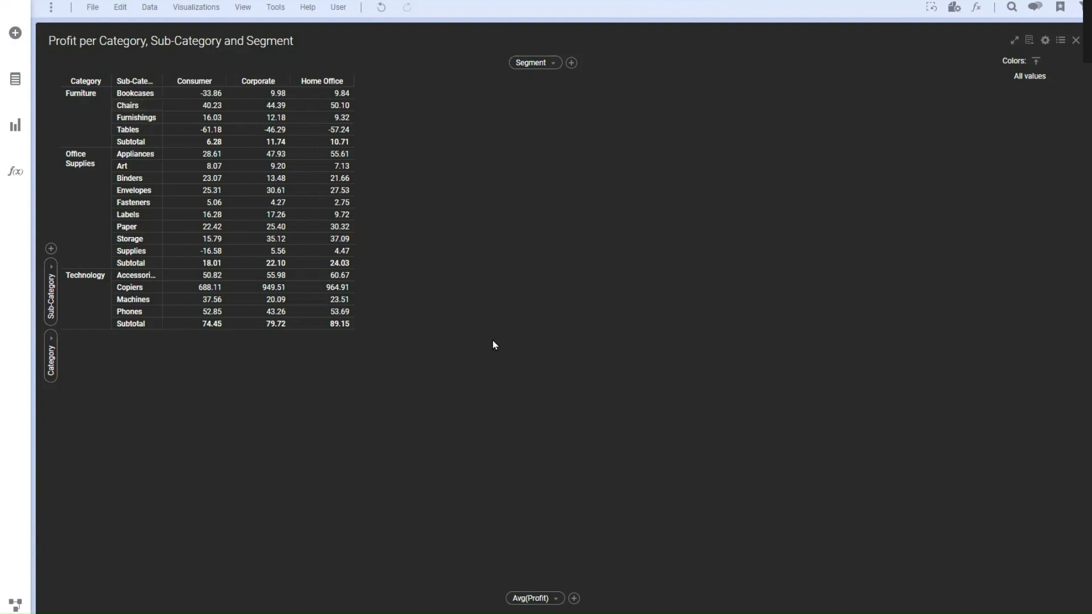
Set the color mode of the Numeric cell values to Gradient in the cross table's properties
right_click(420, 218)
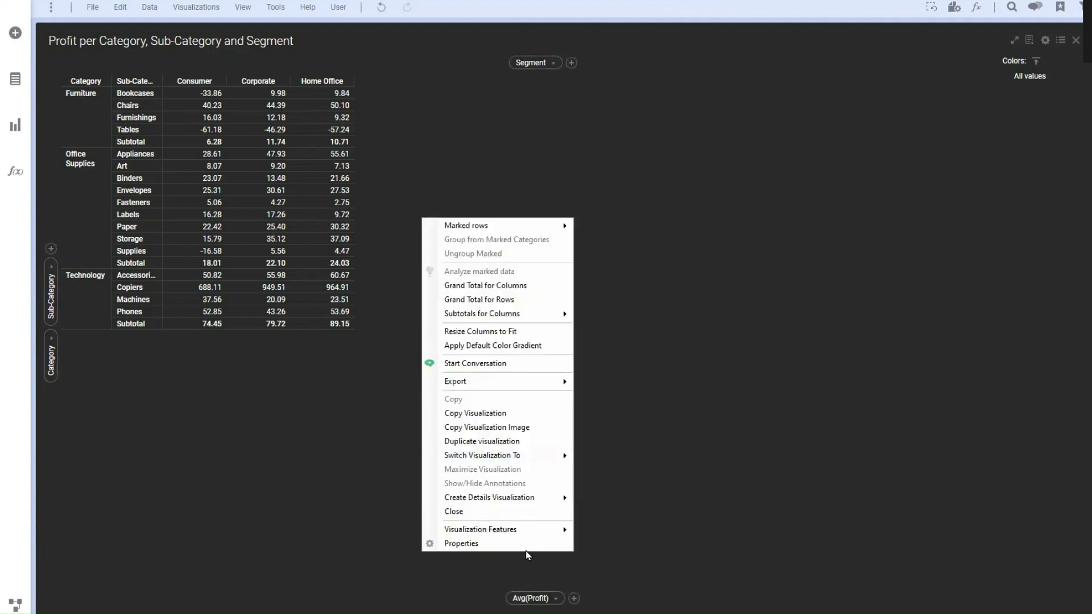
left_click(461, 543)
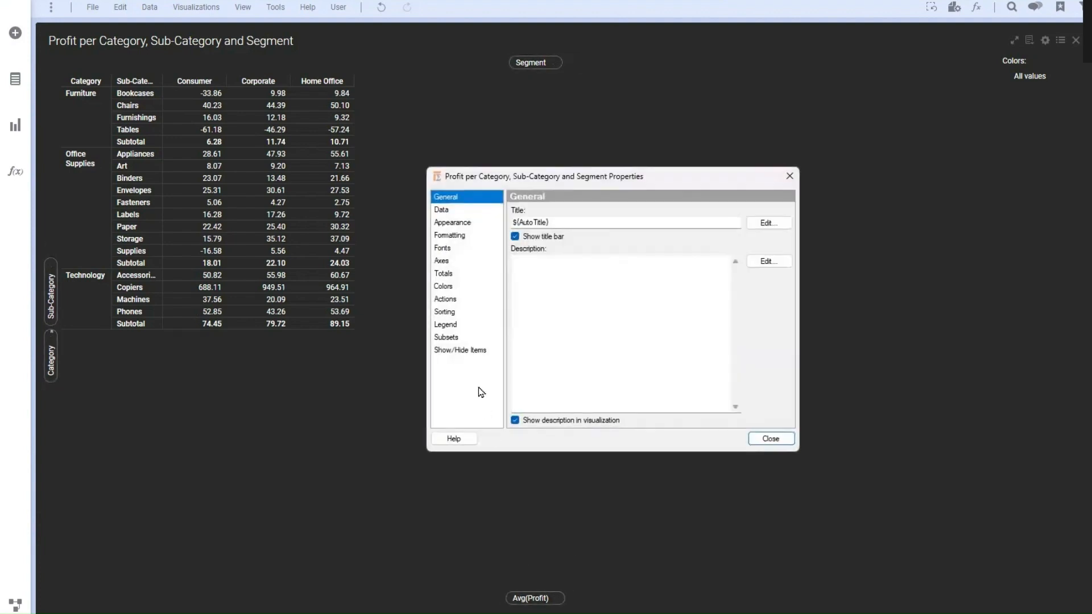
left_click(449, 261)
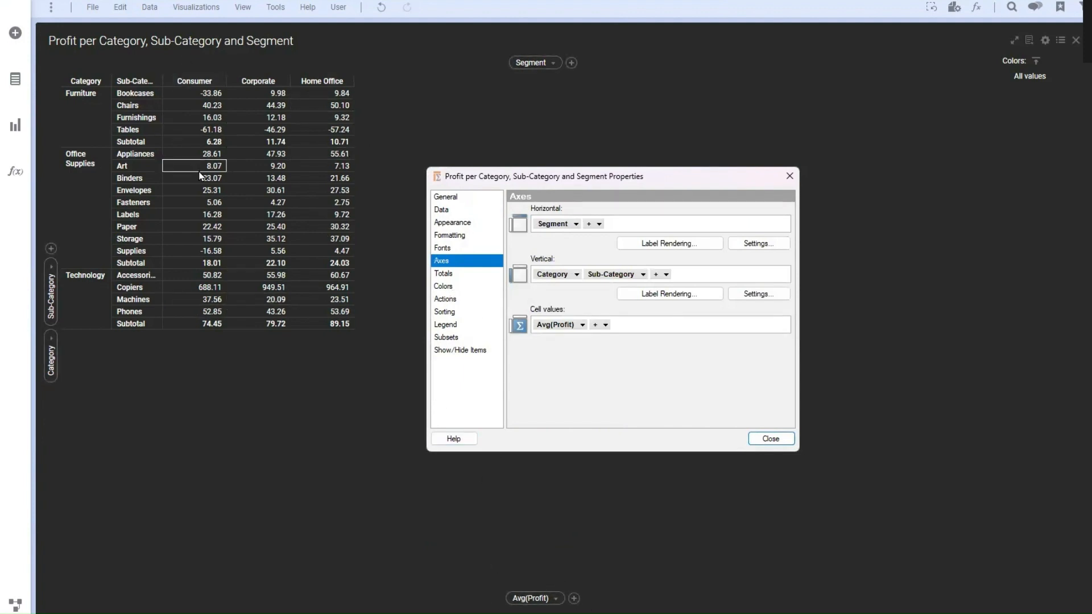
left_click(454, 287)
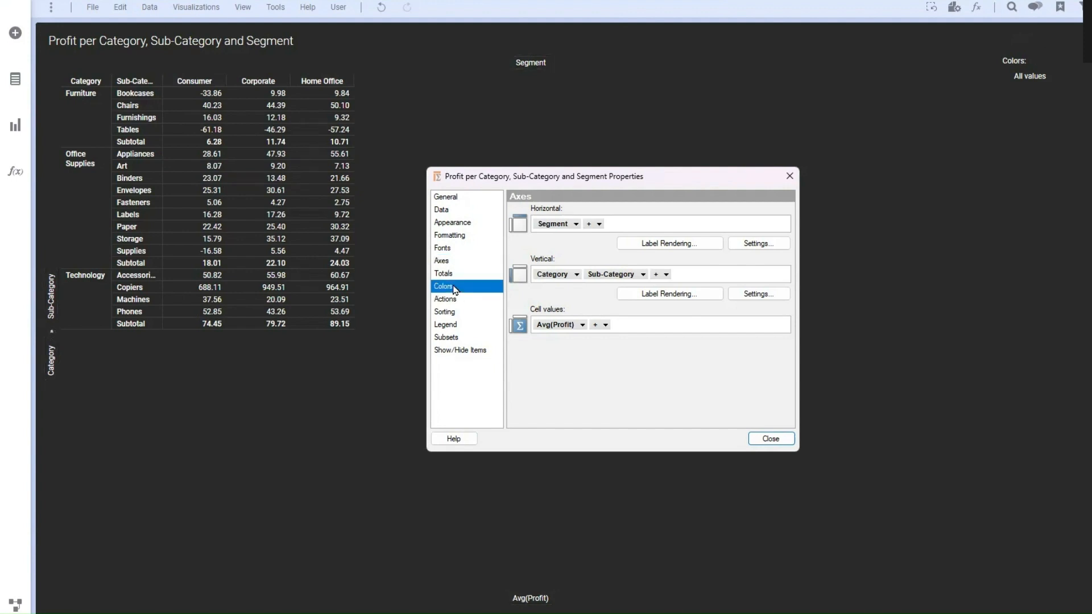
left_click(549, 244)
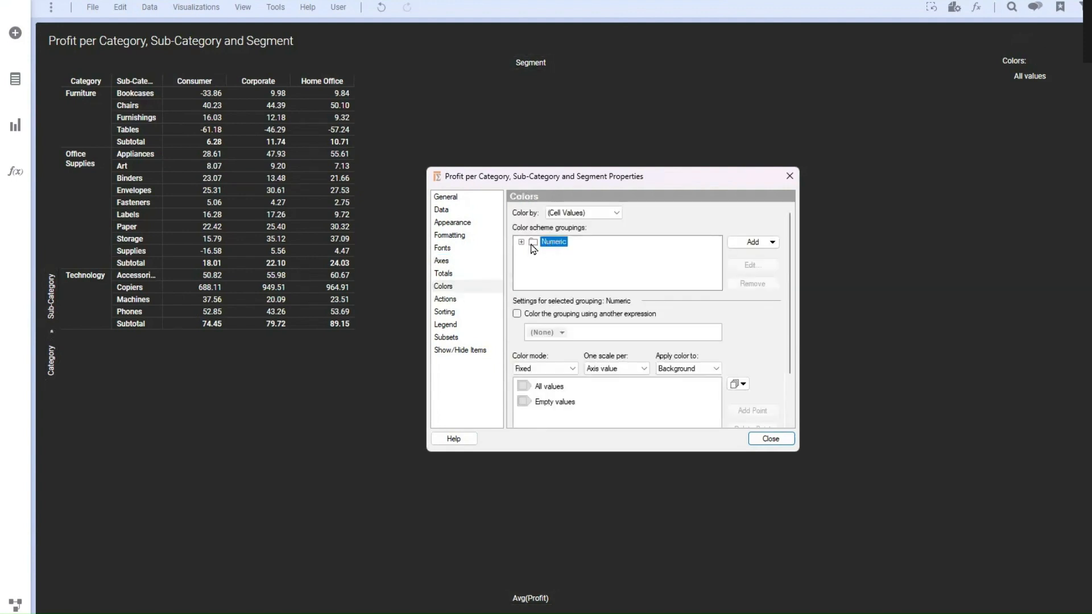
left_click(522, 242)
left_click(522, 243)
left_click(531, 370)
left_click(531, 370)
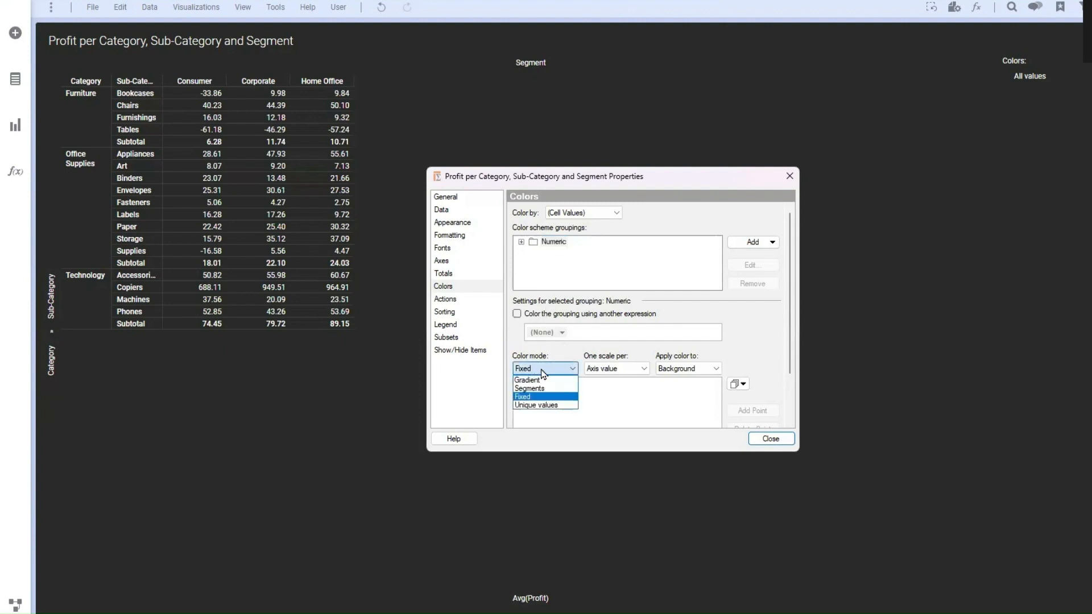
left_click(546, 381)
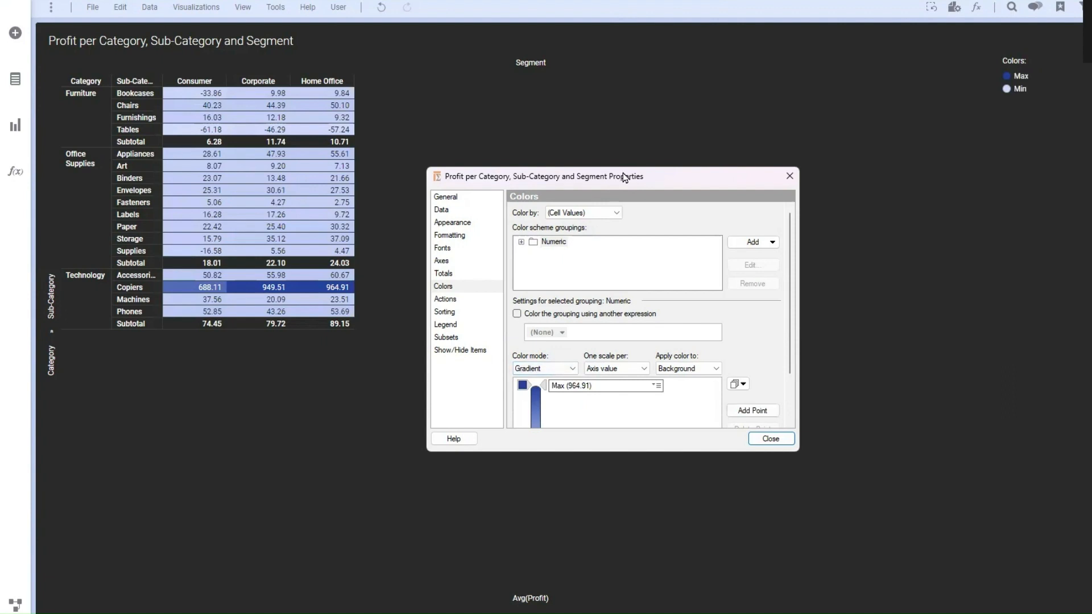
left_click_drag(623, 177, 667, 88)
left_click_drag(833, 208, 831, 286)
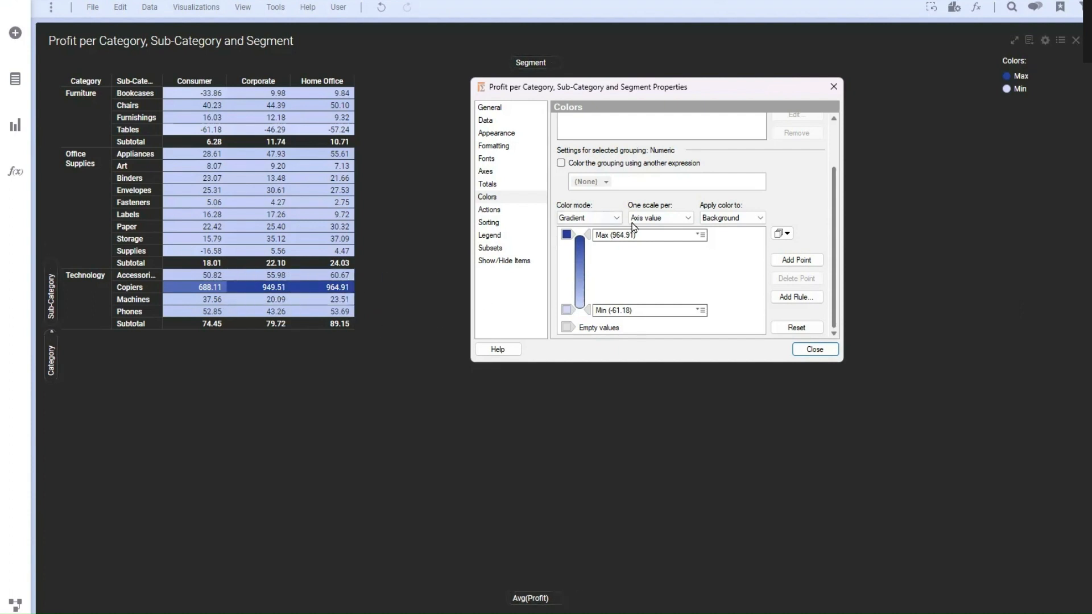
Apply the Top n color scheme to the cell values and set its rule value to 1
left_click(783, 233)
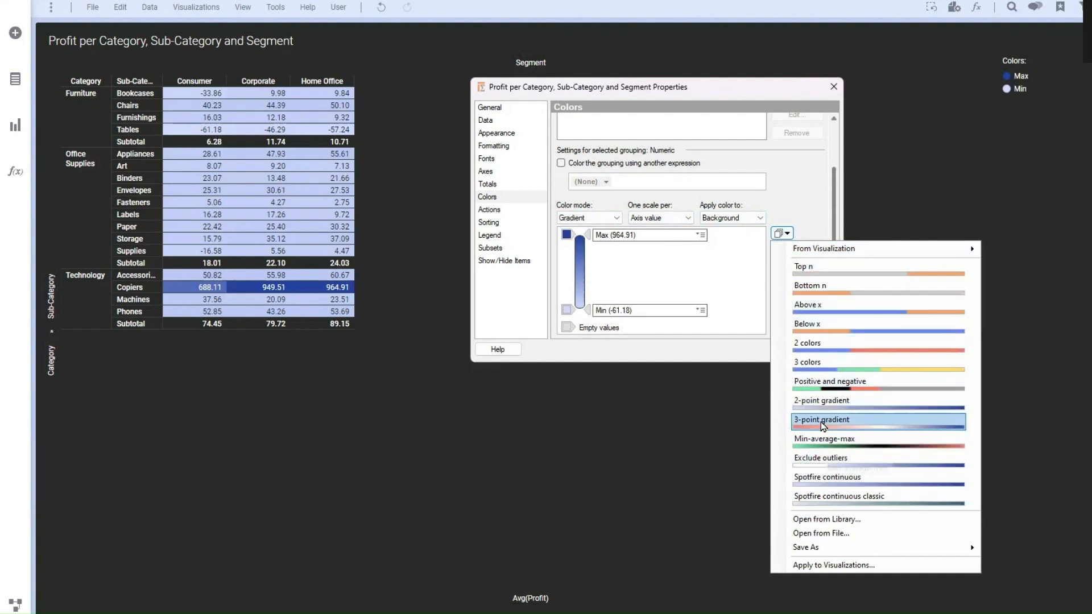
left_click(825, 275)
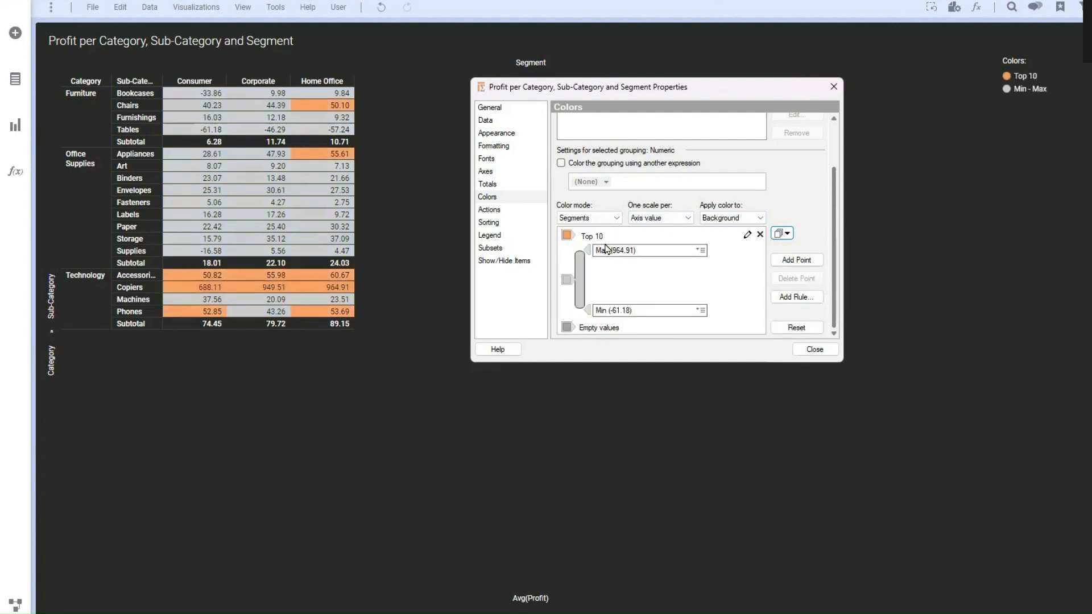
left_click(747, 234)
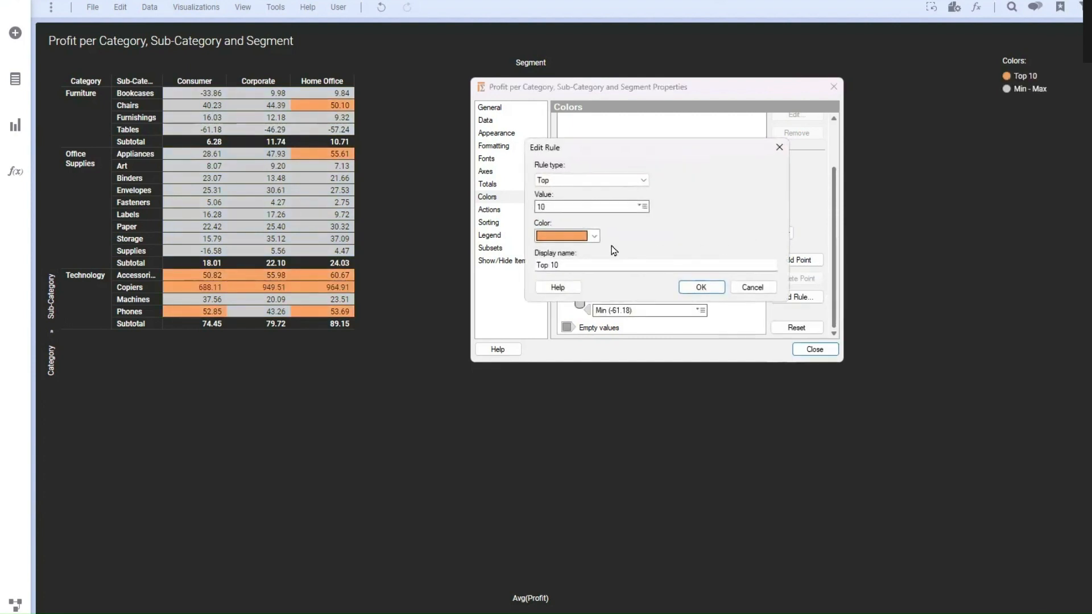
left_click_drag(549, 204, 535, 207)
type("1")
left_click(701, 287)
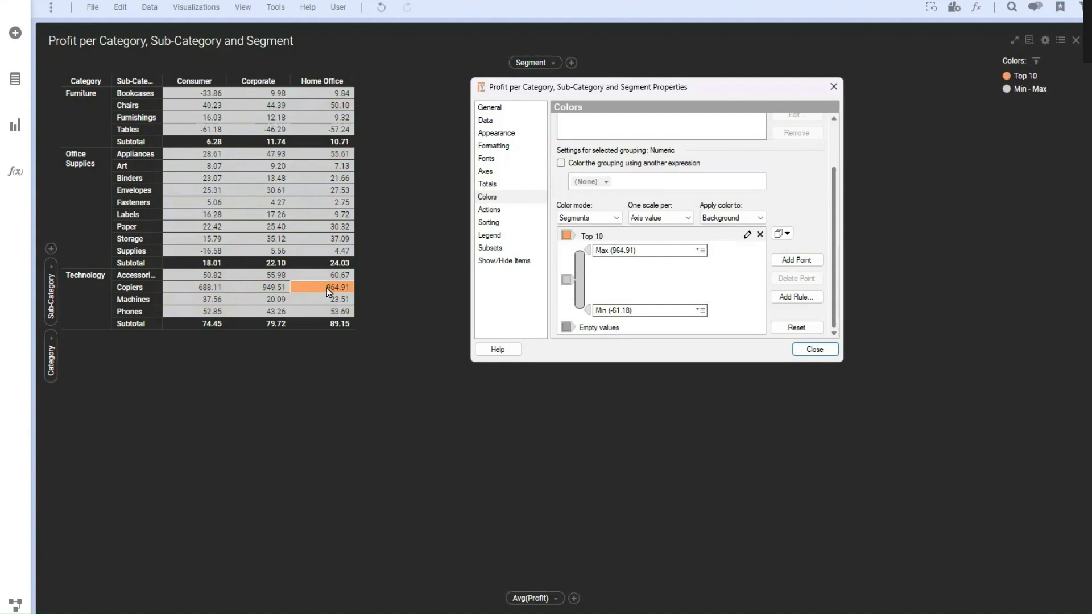
mouse_move(329, 292)
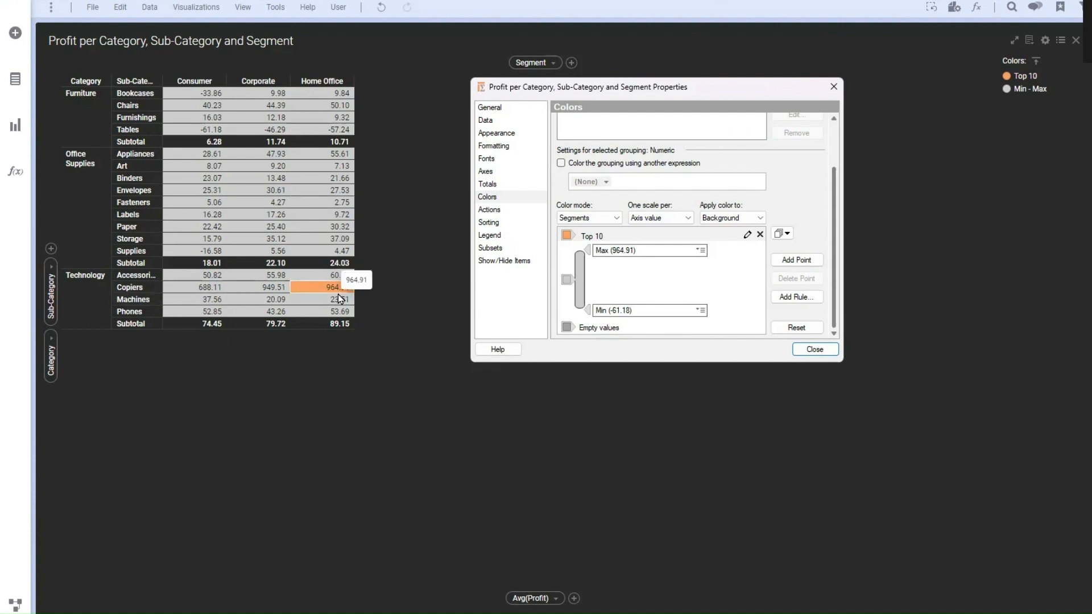
Apply the cross table's coloring to the text and choose the Min-average-max color scheme
left_click(711, 219)
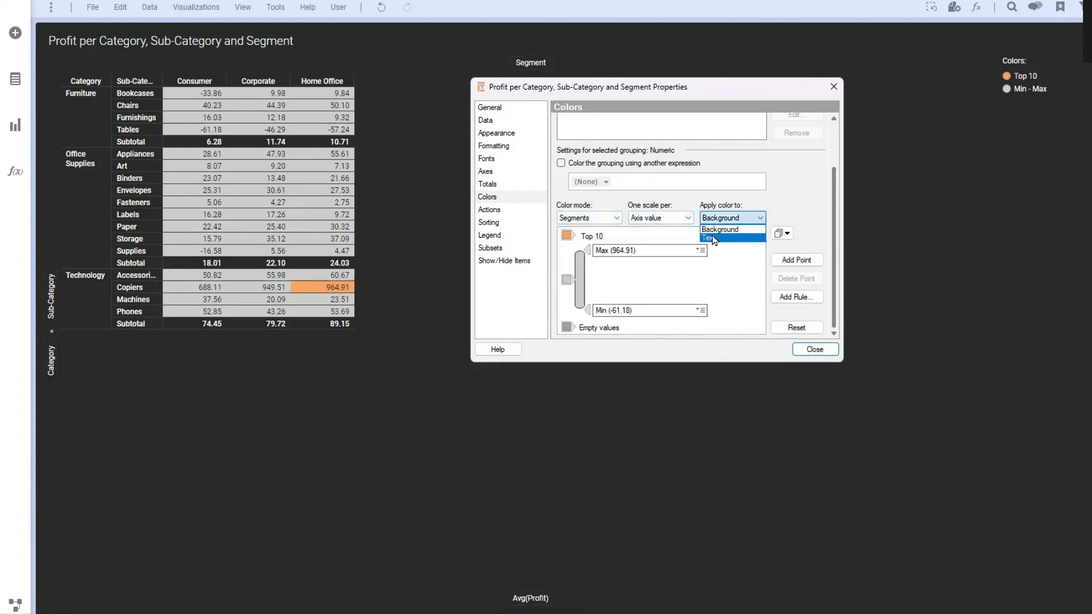
left_click(713, 239)
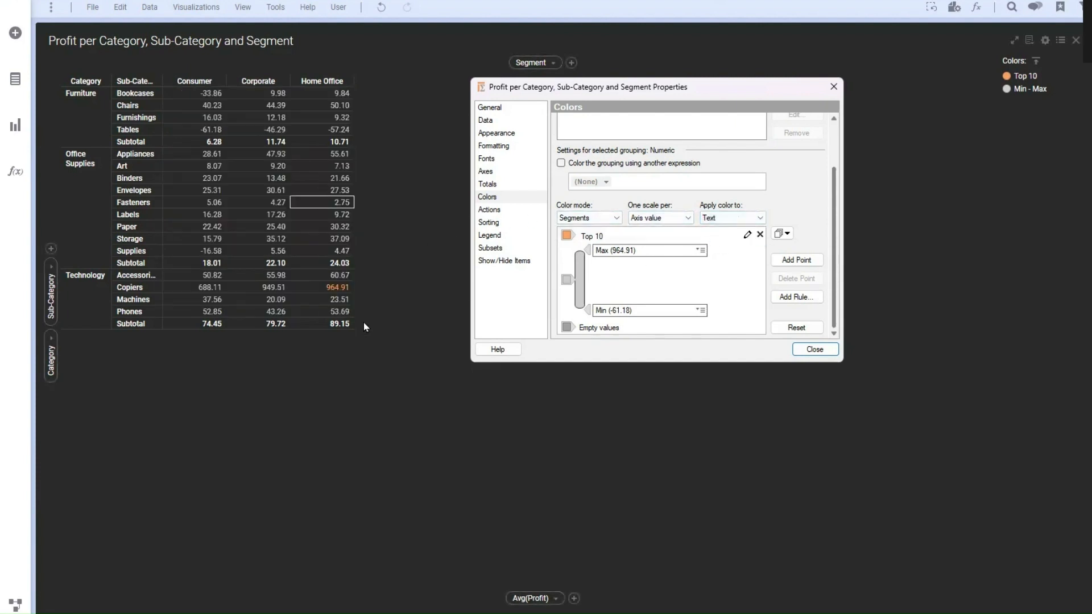
left_click(781, 233)
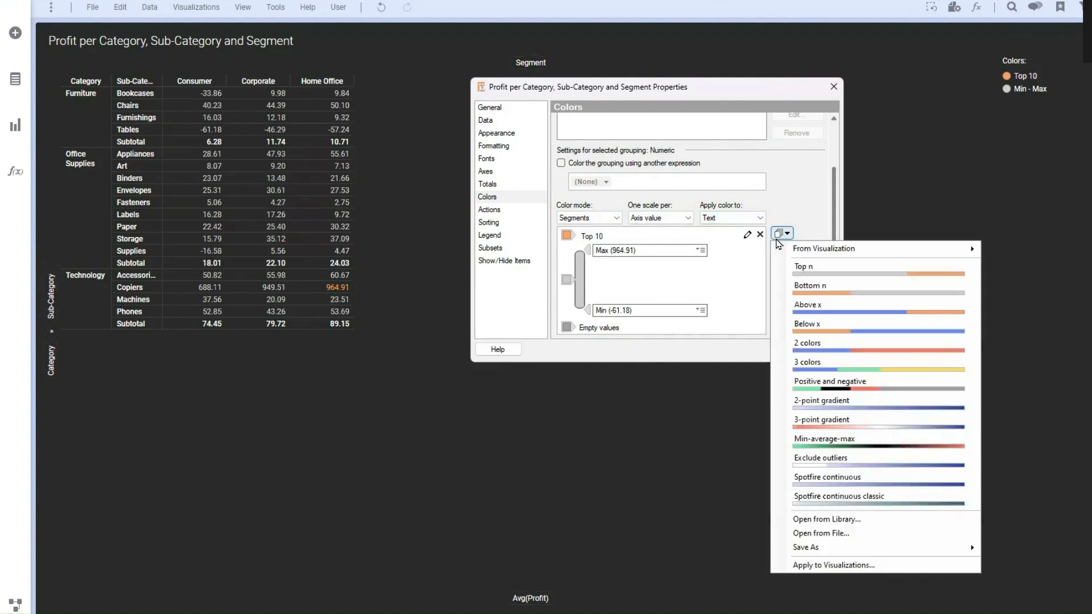
left_click(847, 443)
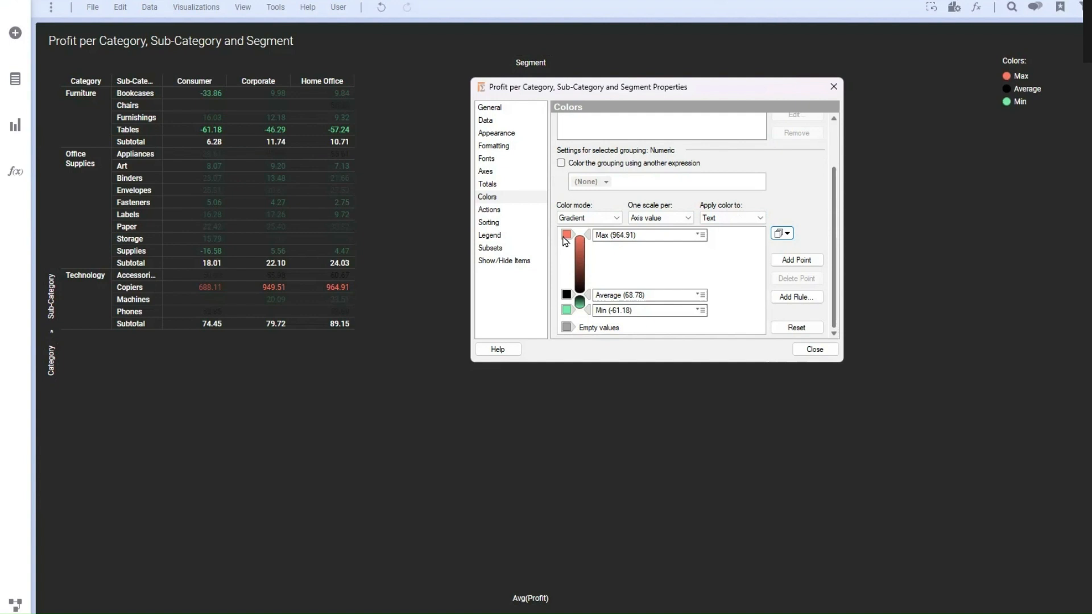
Change the color of the gradient's Average point to white
left_click(566, 294)
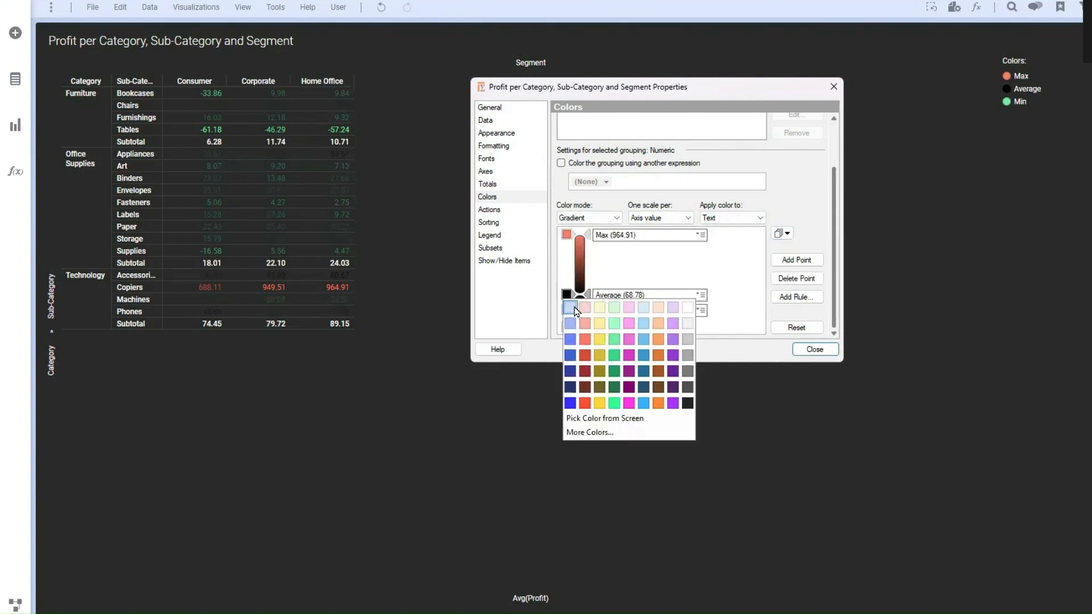
left_click(687, 308)
left_click(737, 271)
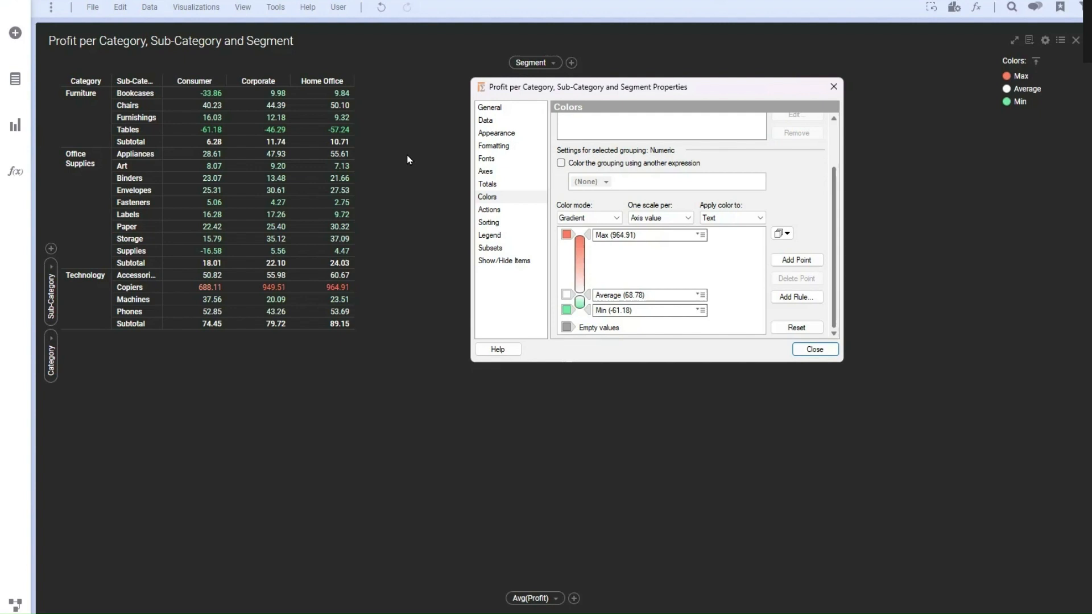
Add Sum(Sales) beside Avg(Profit) in the cross table's cell values and close the properties
left_click(488, 184)
left_click(495, 172)
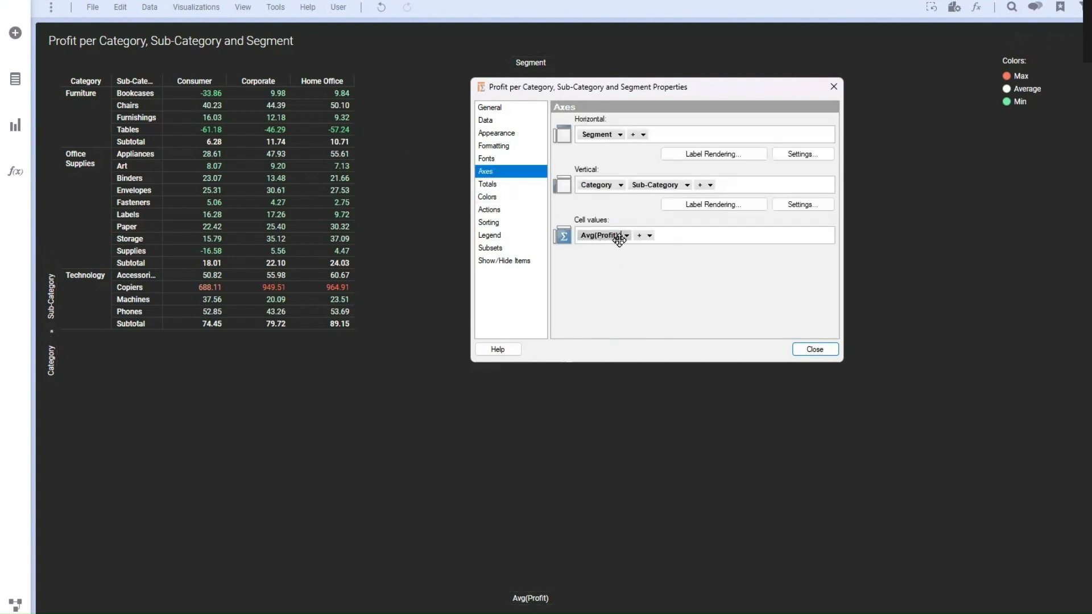
left_click(640, 235)
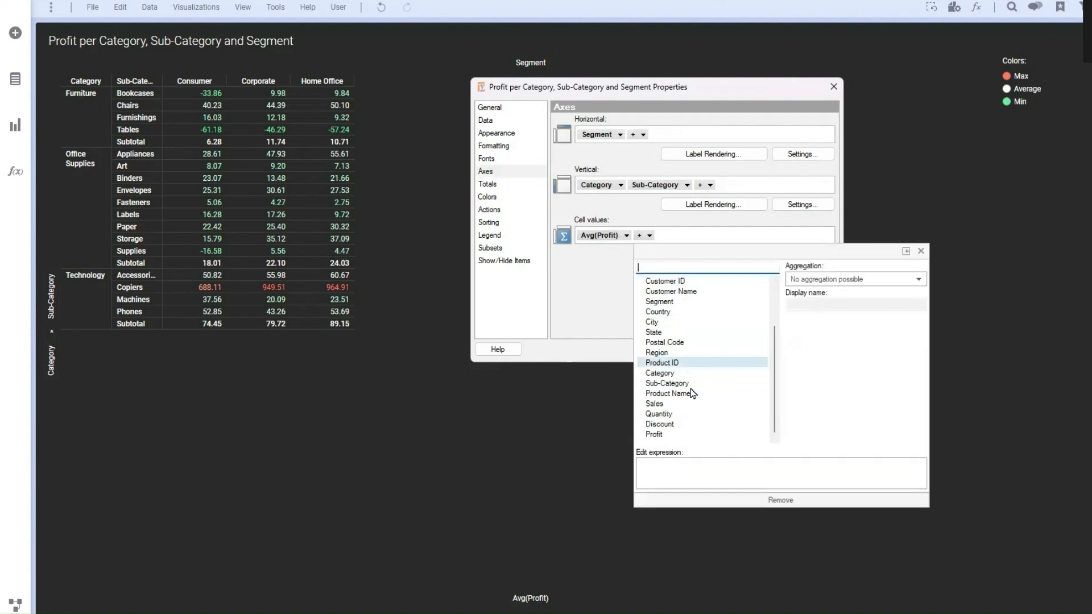
left_click(671, 405)
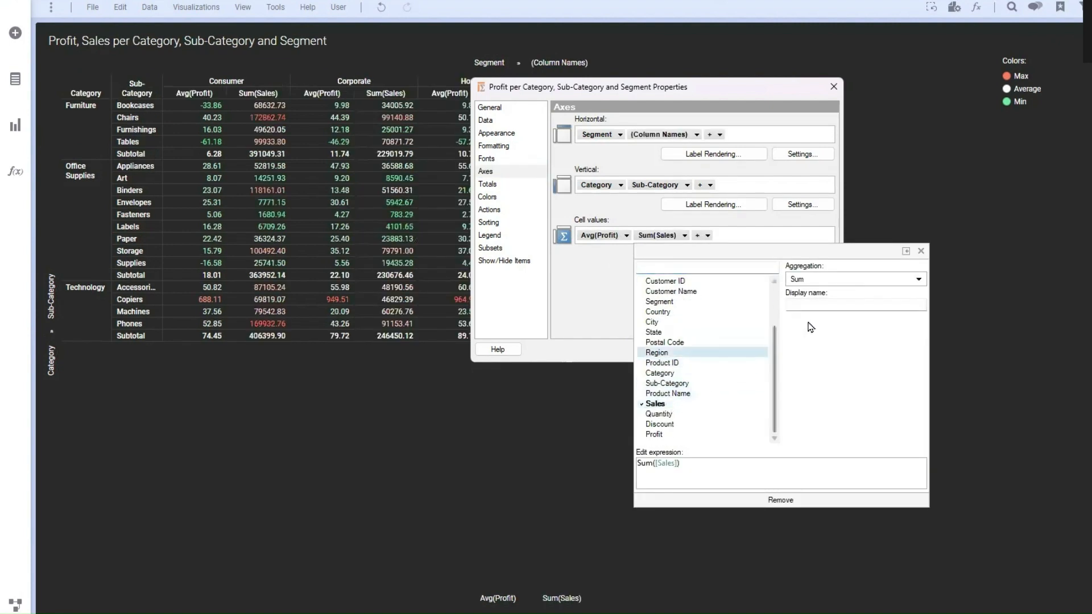
left_click(577, 310)
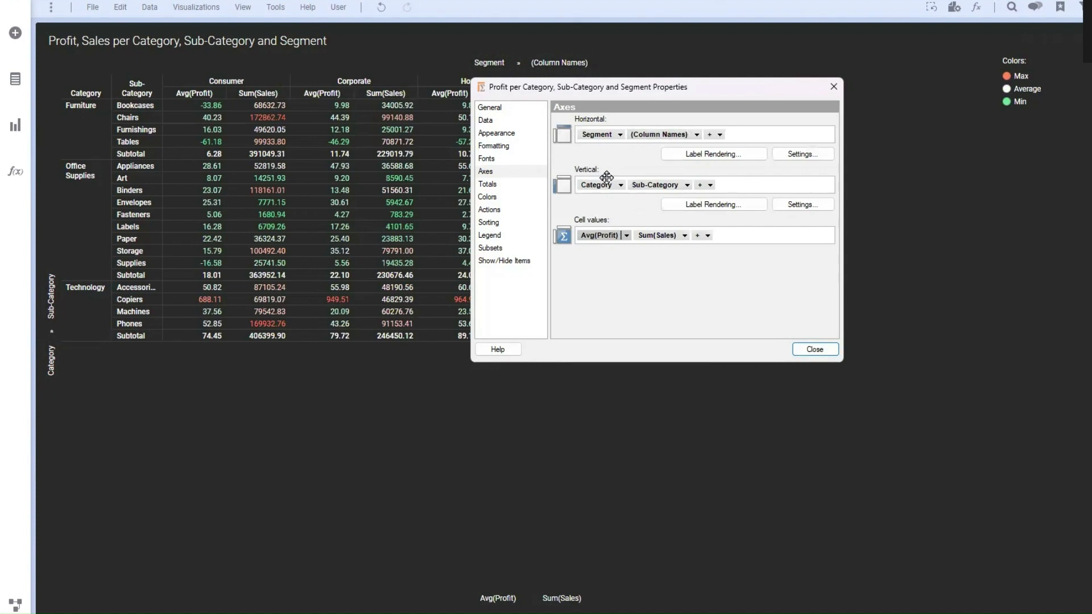
left_click_drag(652, 93, 780, 95)
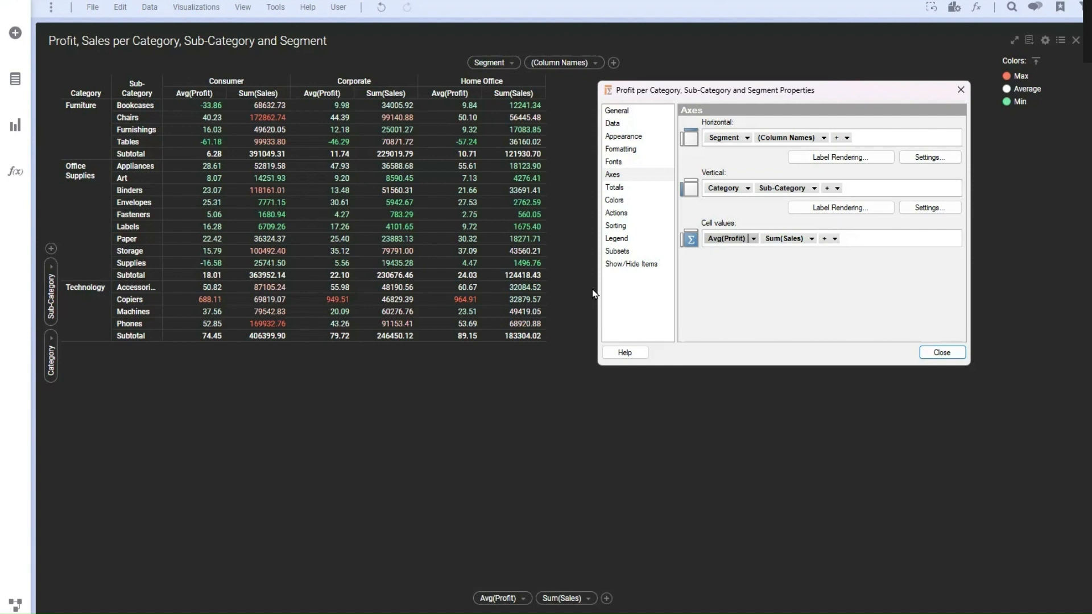
left_click(960, 90)
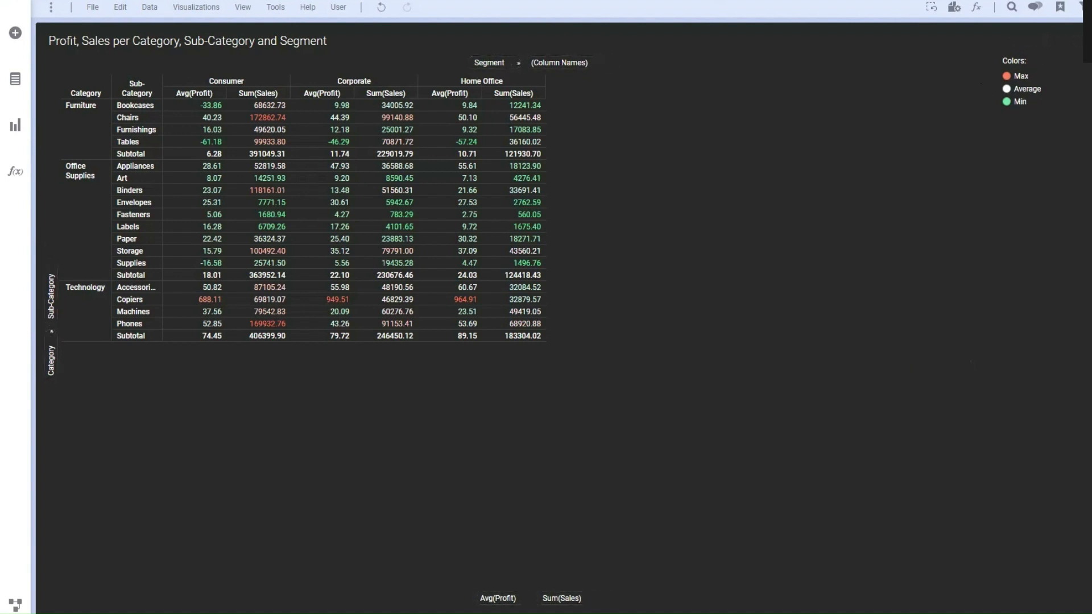